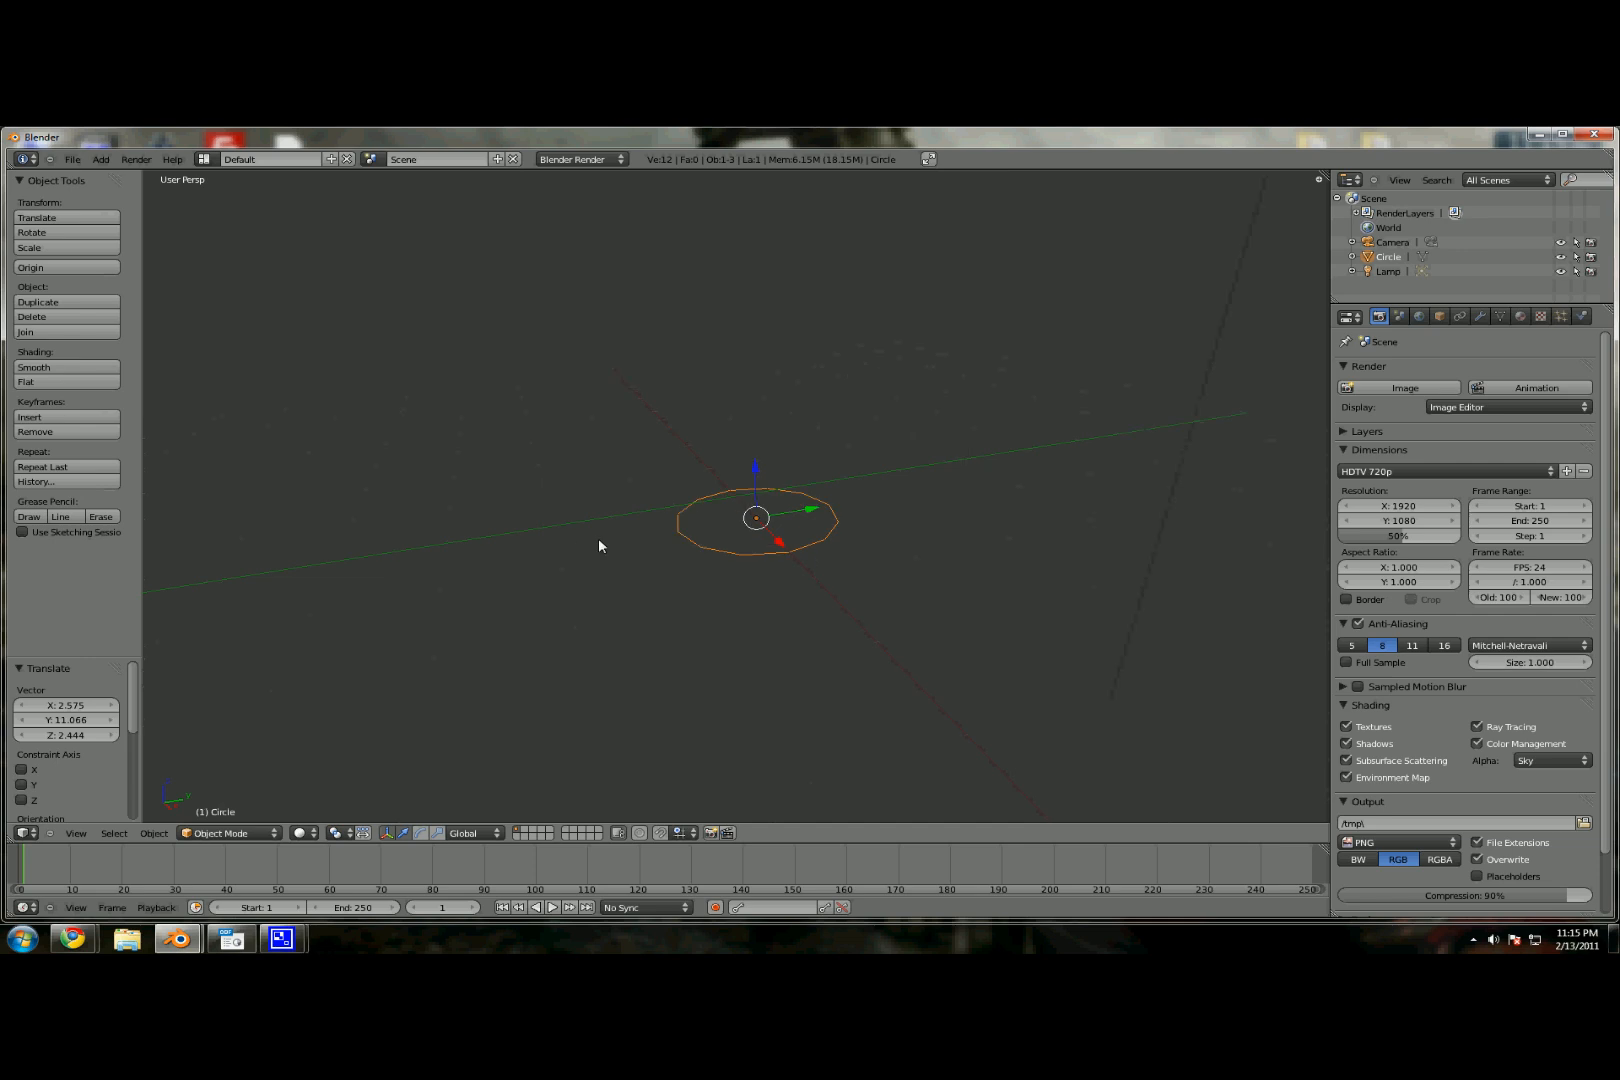
Step: Extrude the circle's outline upward along Z twice in Edit Mode, by about 1.23 and about 1.10 units
{"action": "key", "text": "Tab"}
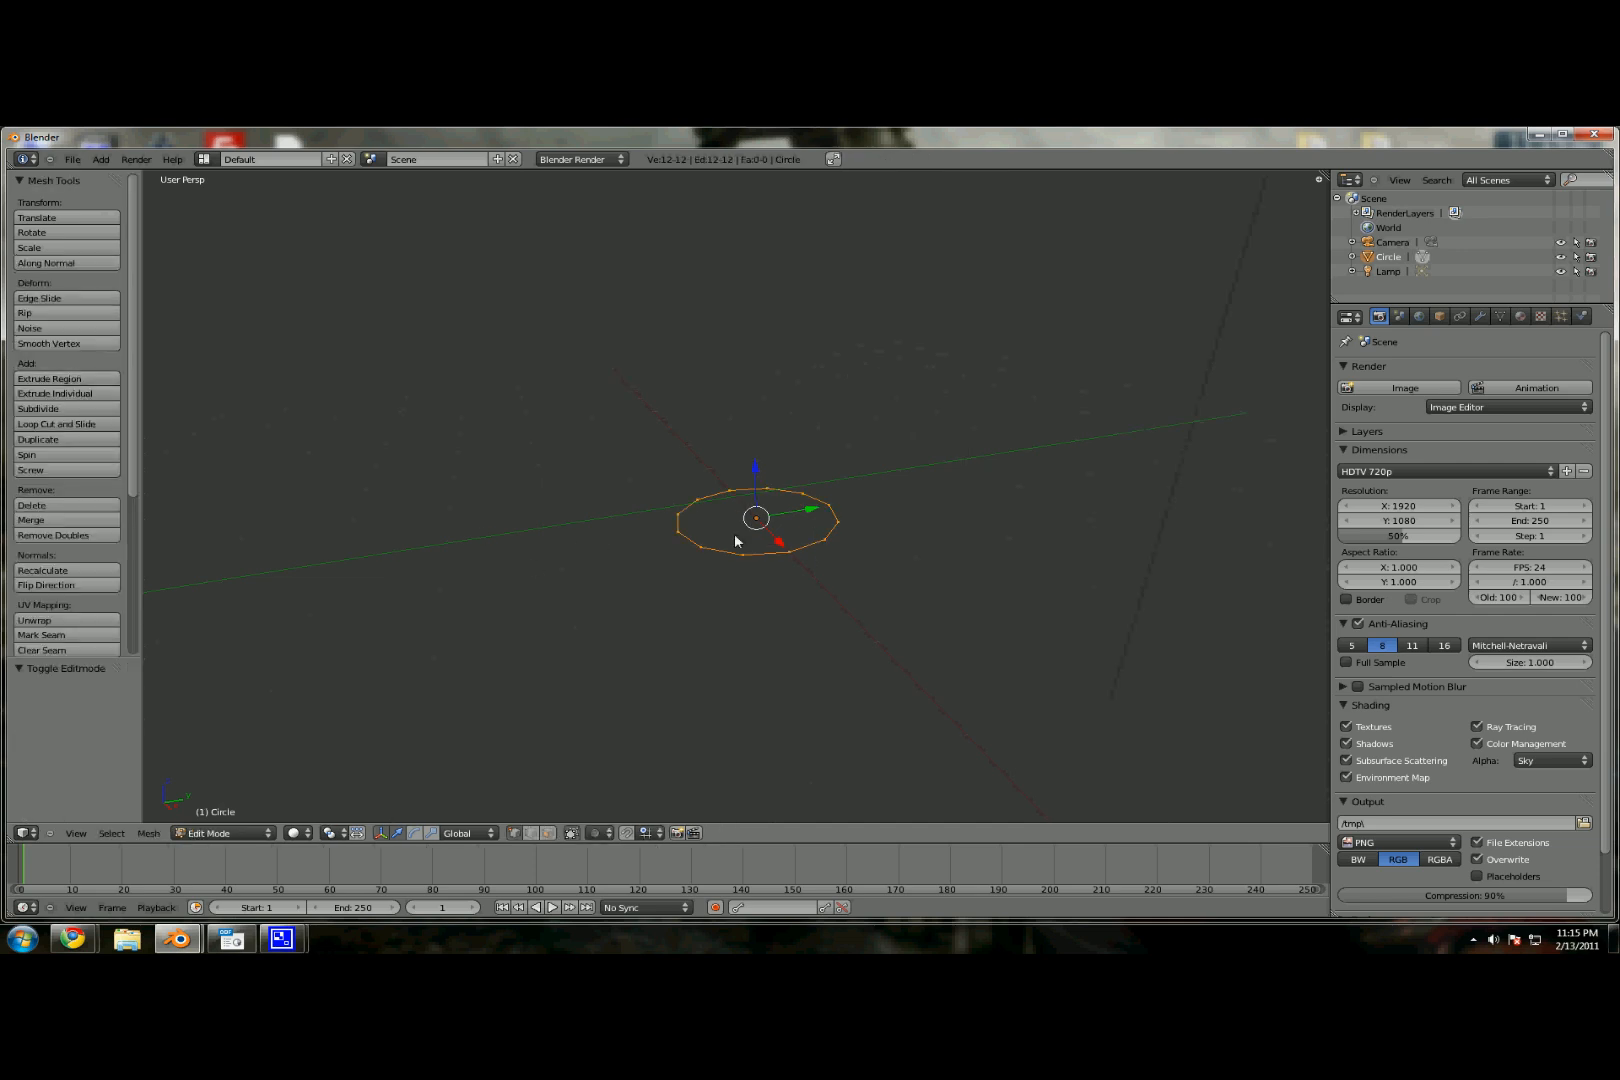
{"action": "key", "text": "e"}
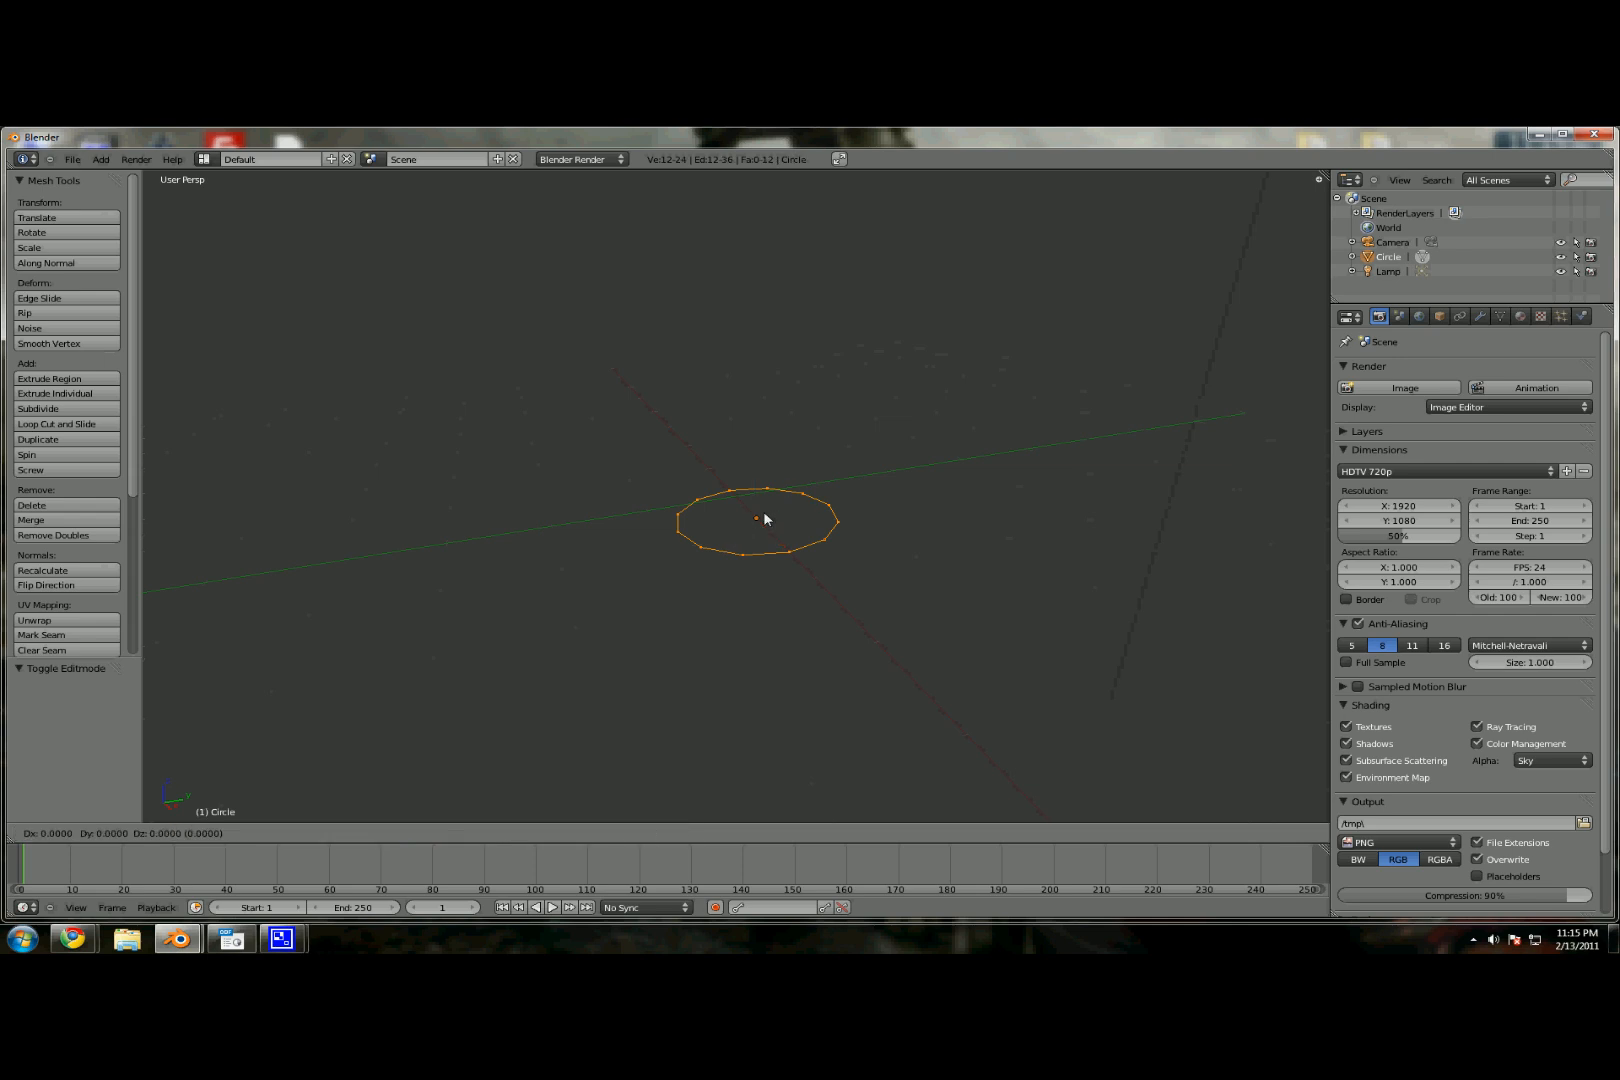
{"action": "key", "text": "z"}
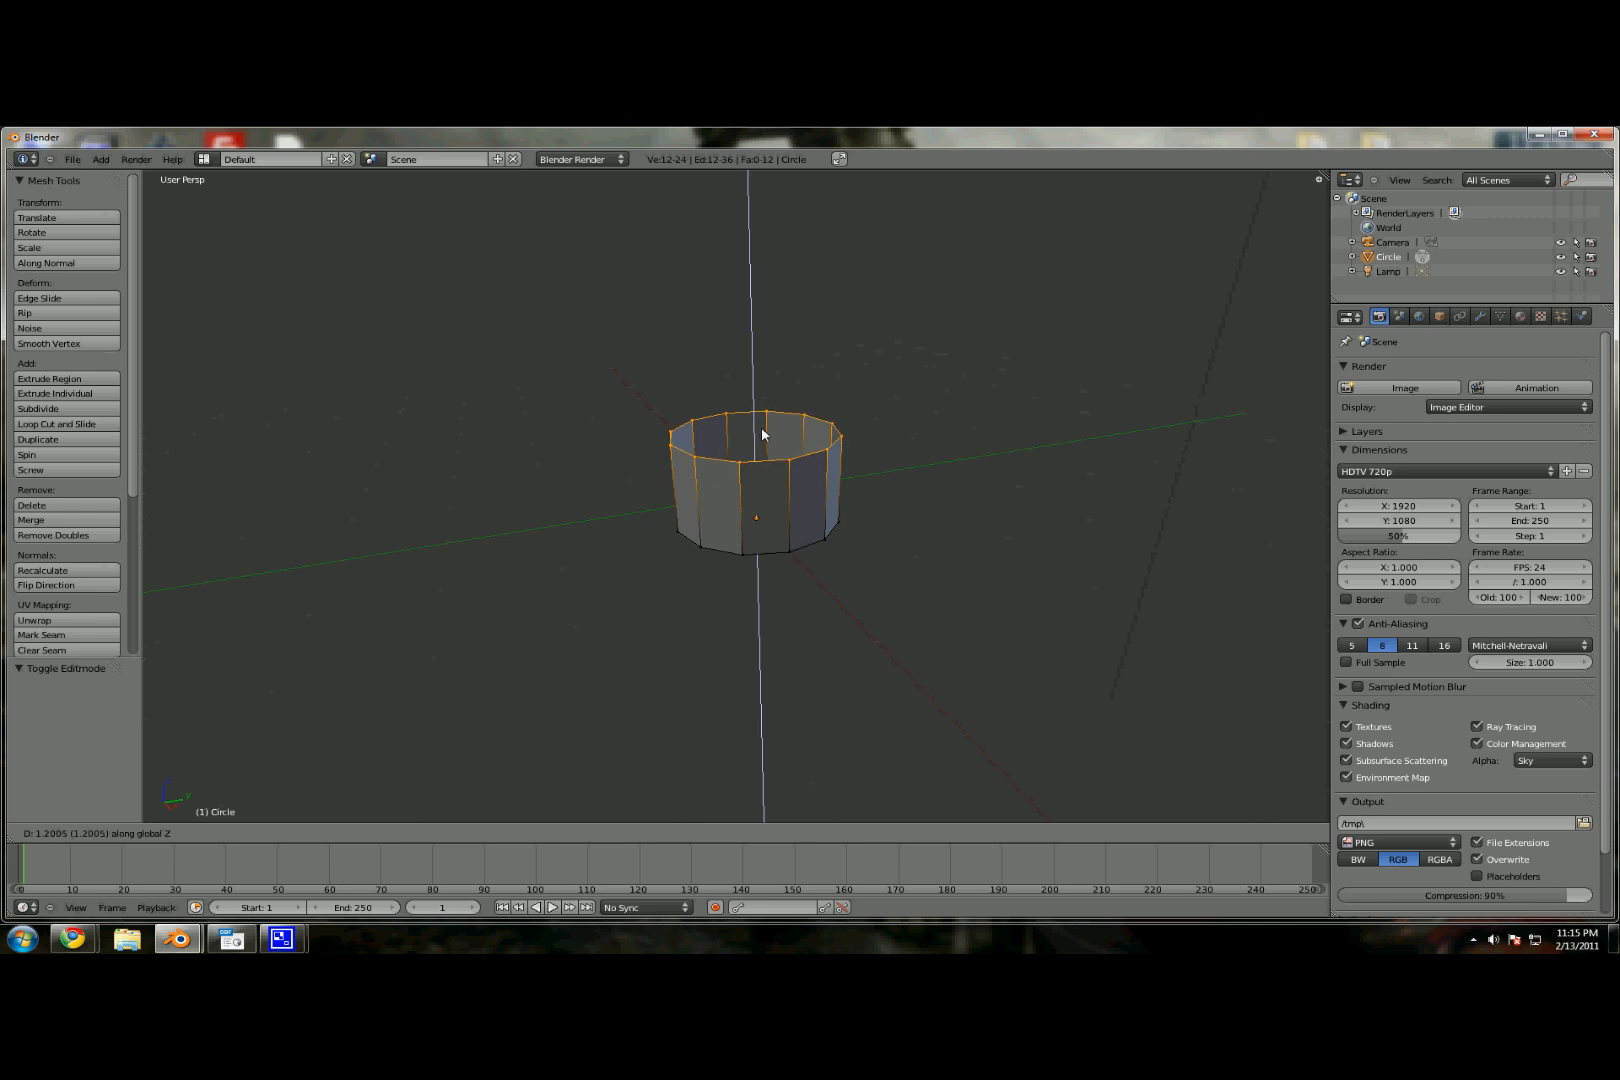
{"action": "left_click", "coordinate": [773, 421]}
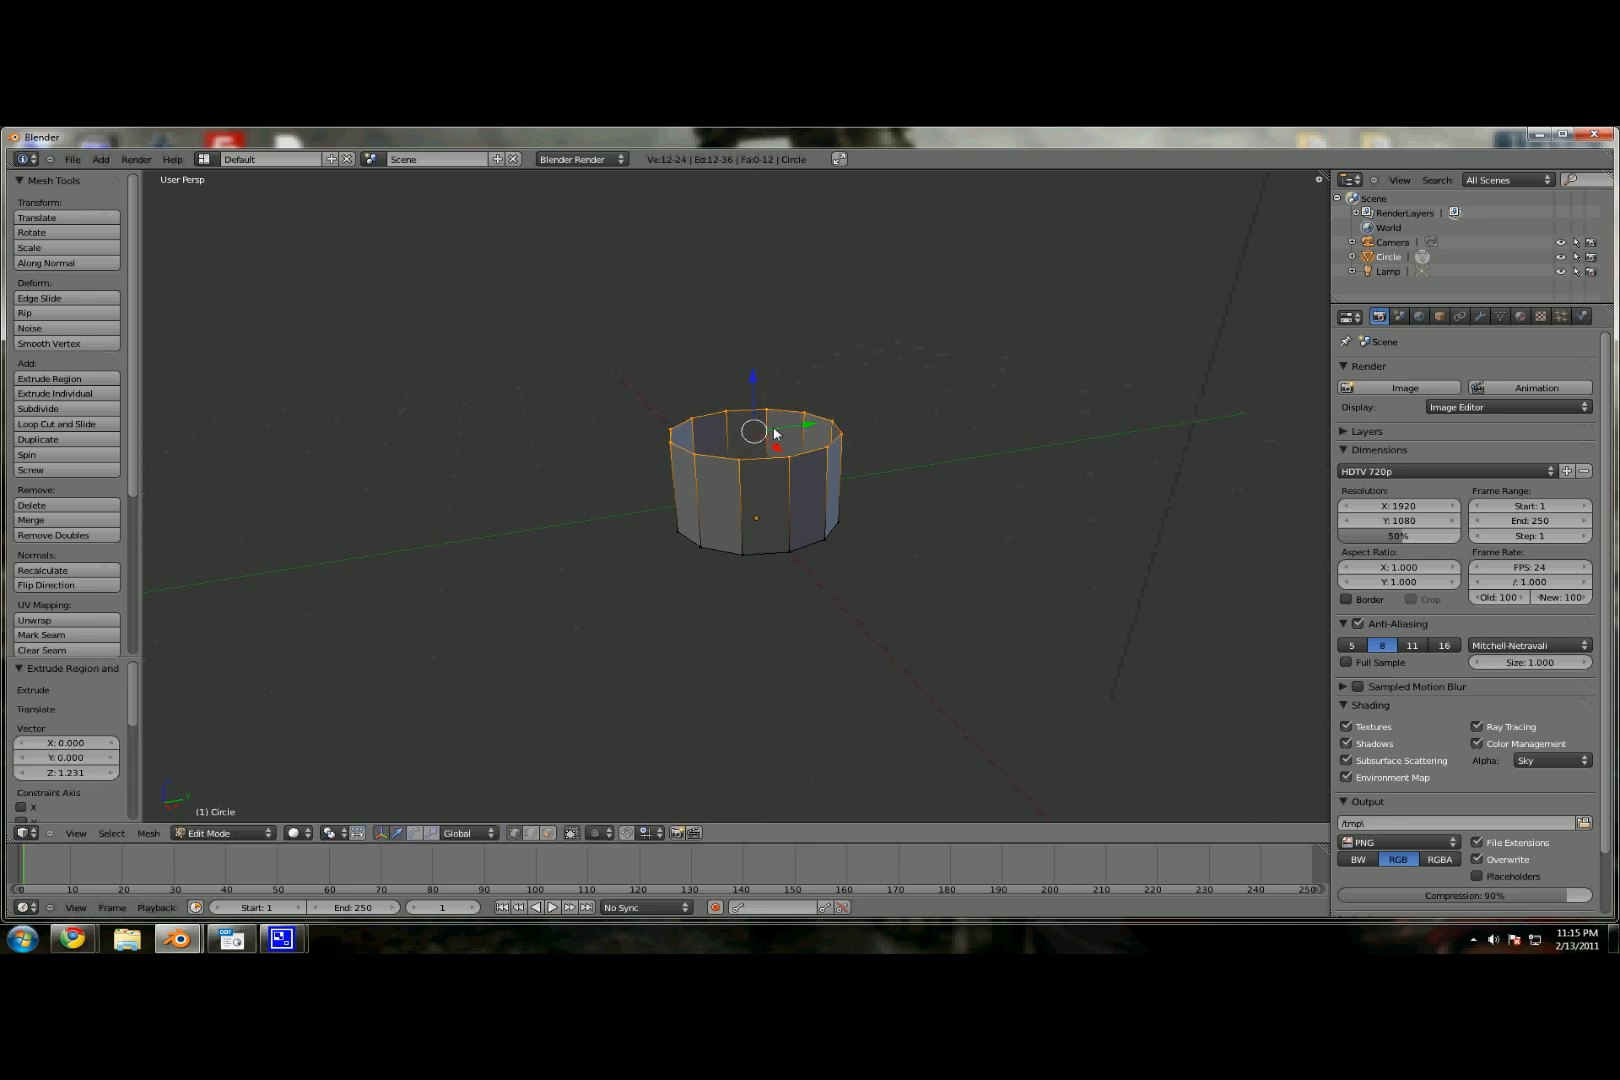
{"action": "key", "text": "e"}
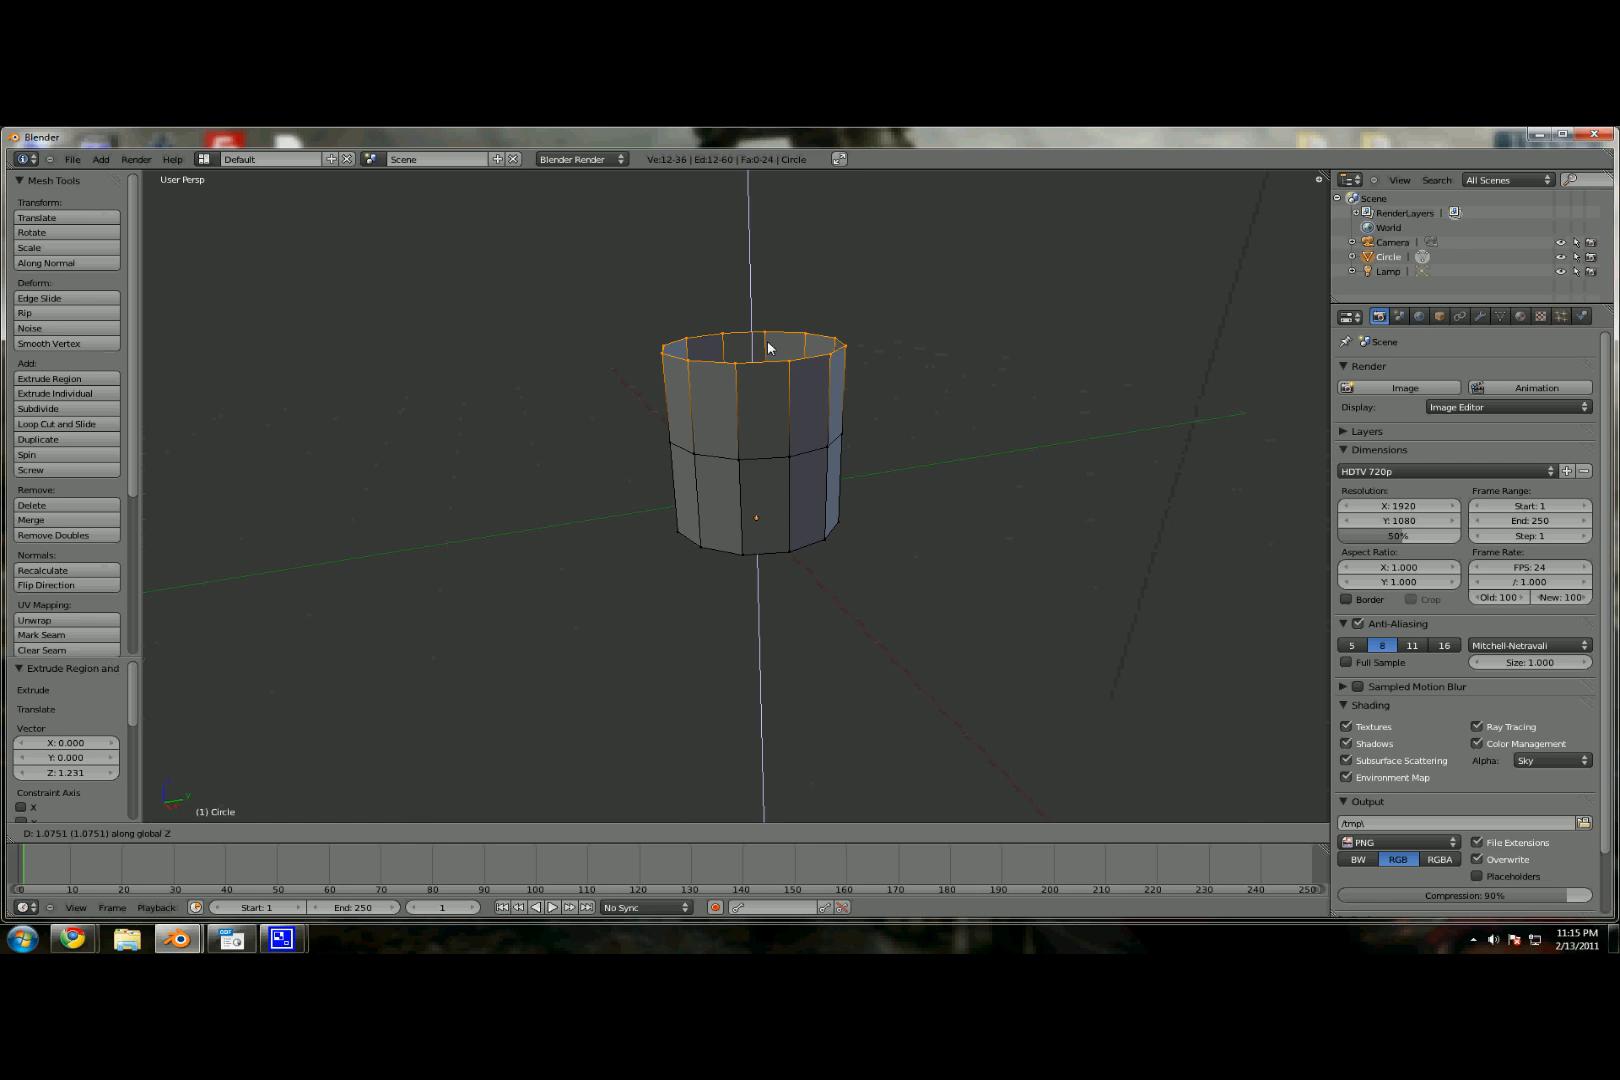
{"action": "left_click", "coordinate": [767, 339]}
Step: Scale the top ring inward to about 0.44 in X and Y only, leaving Z locked
{"action": "key", "text": "s"}
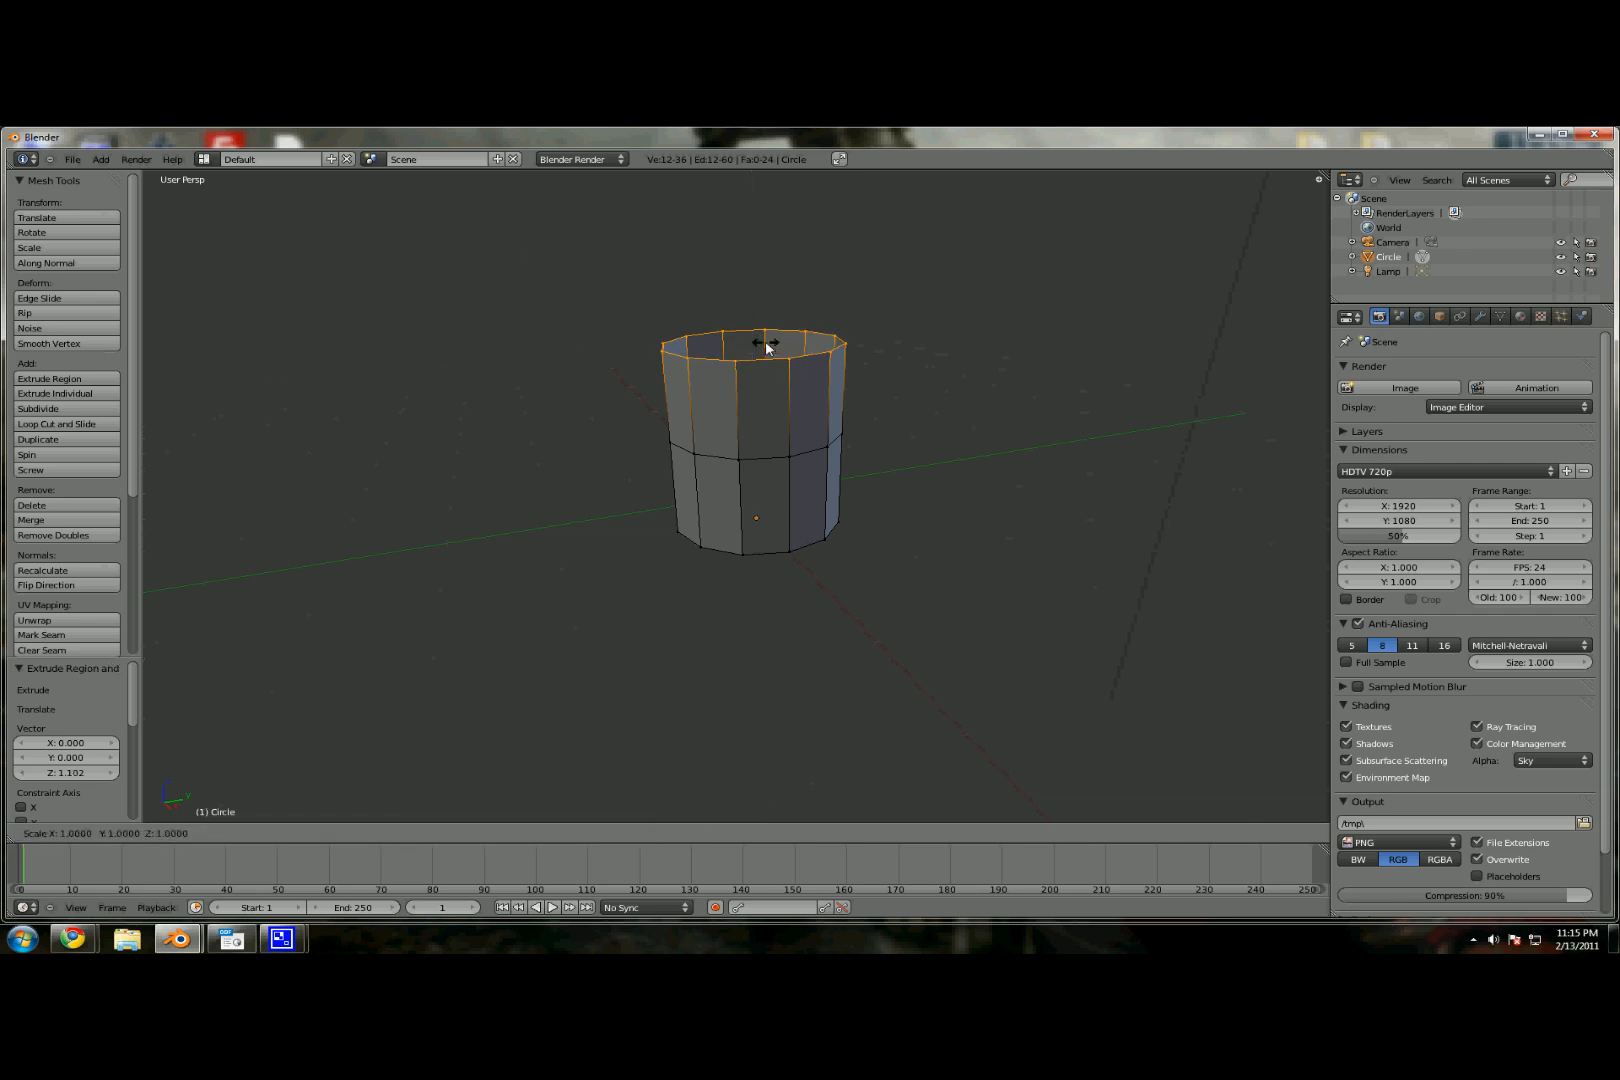
{"action": "key", "text": "shift+z"}
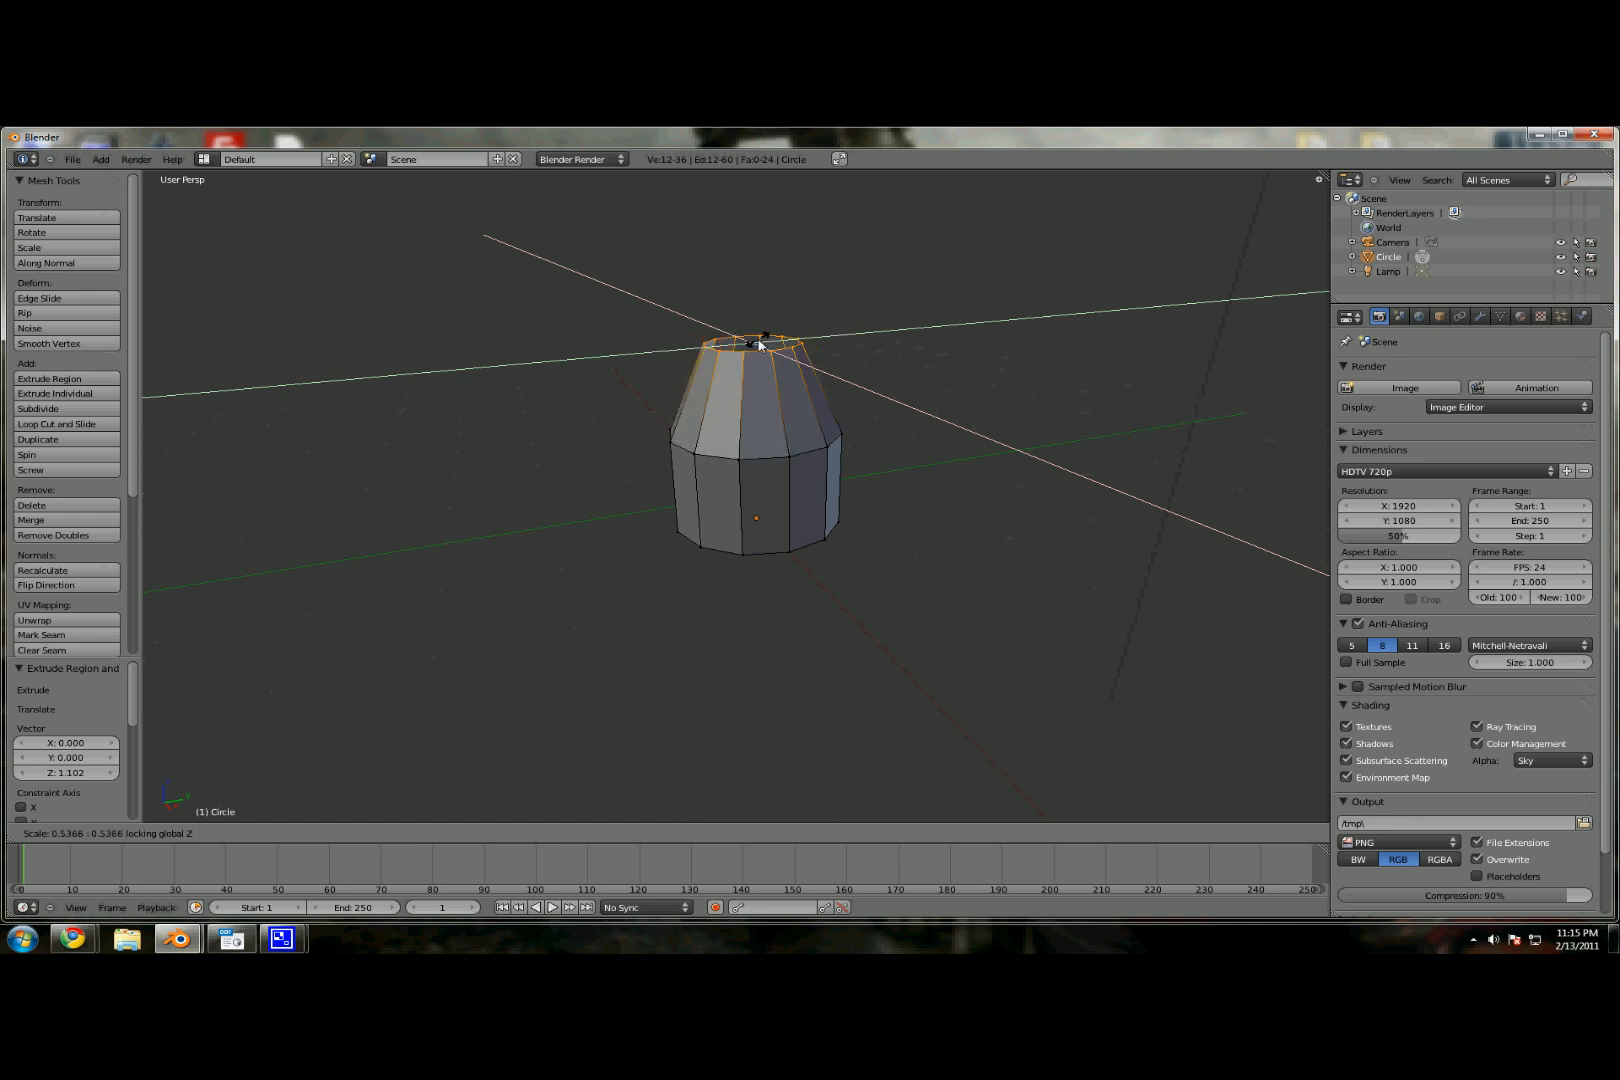
{"action": "left_click", "coordinate": [819, 344]}
{"action": "middle_click_drag", "start_coordinate": [875, 351], "coordinate": [900, 441]}
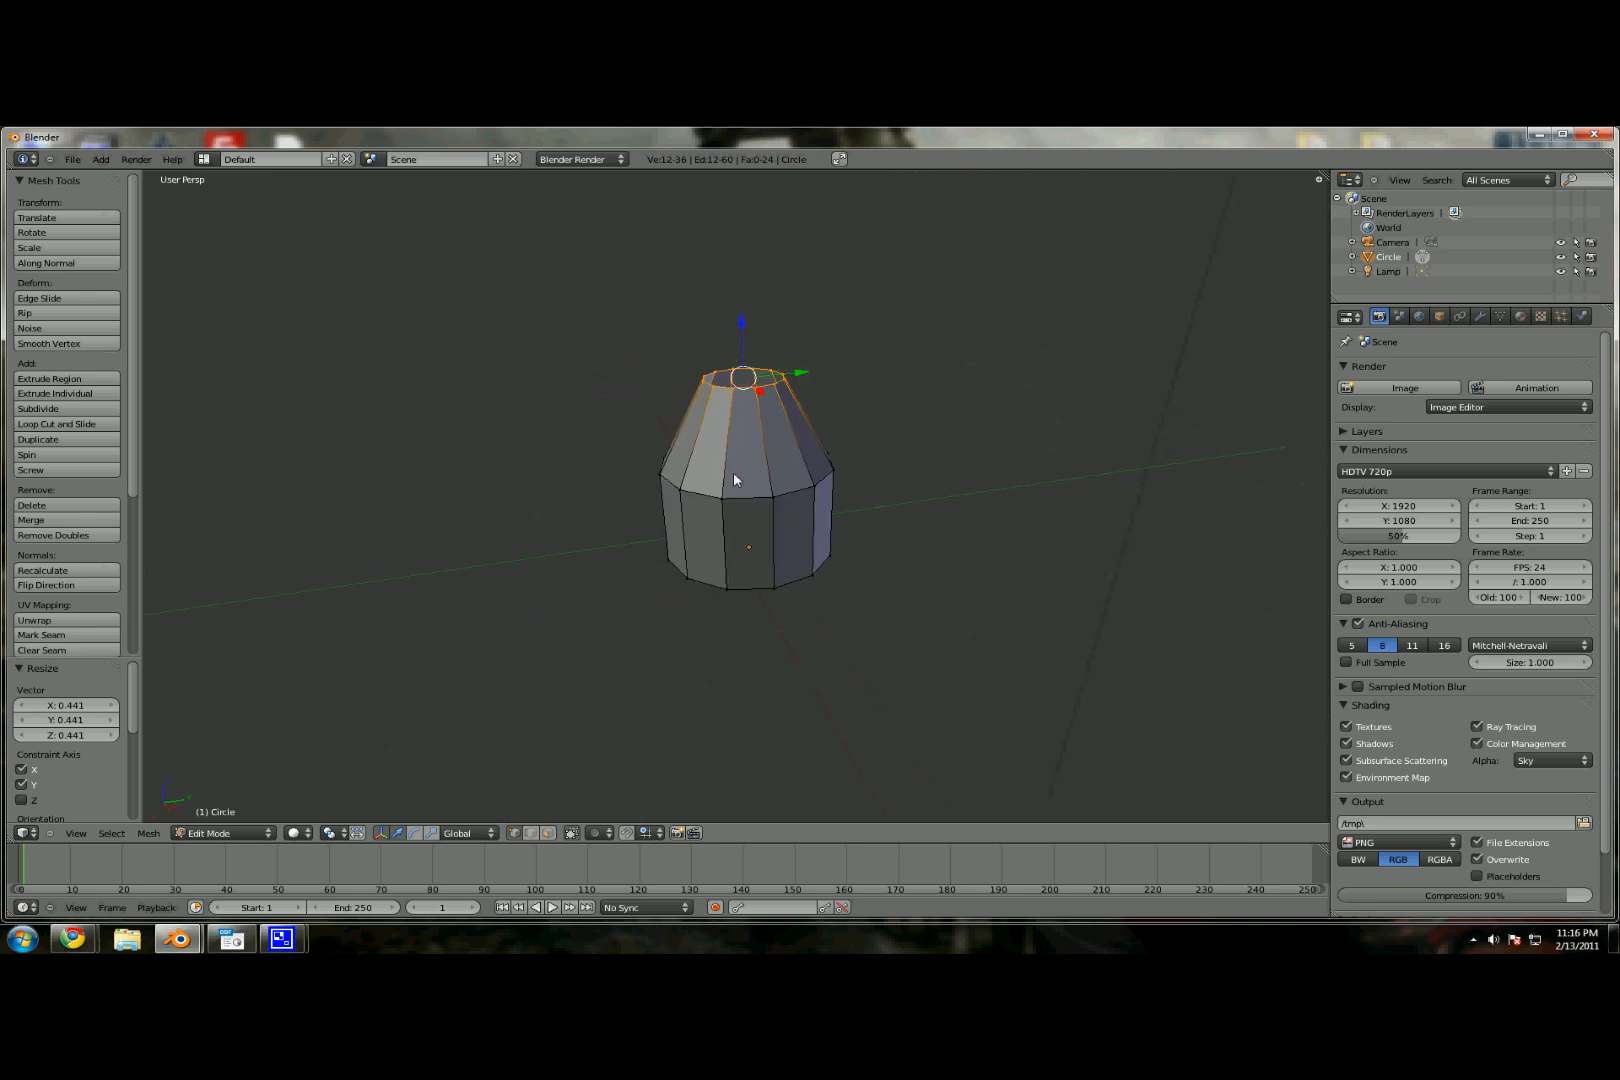
Step: Subdivide the entire mesh with 5 cuts
{"action": "scroll", "coordinate": [80, 513], "scroll_direction": "down", "scroll_amount": 3}
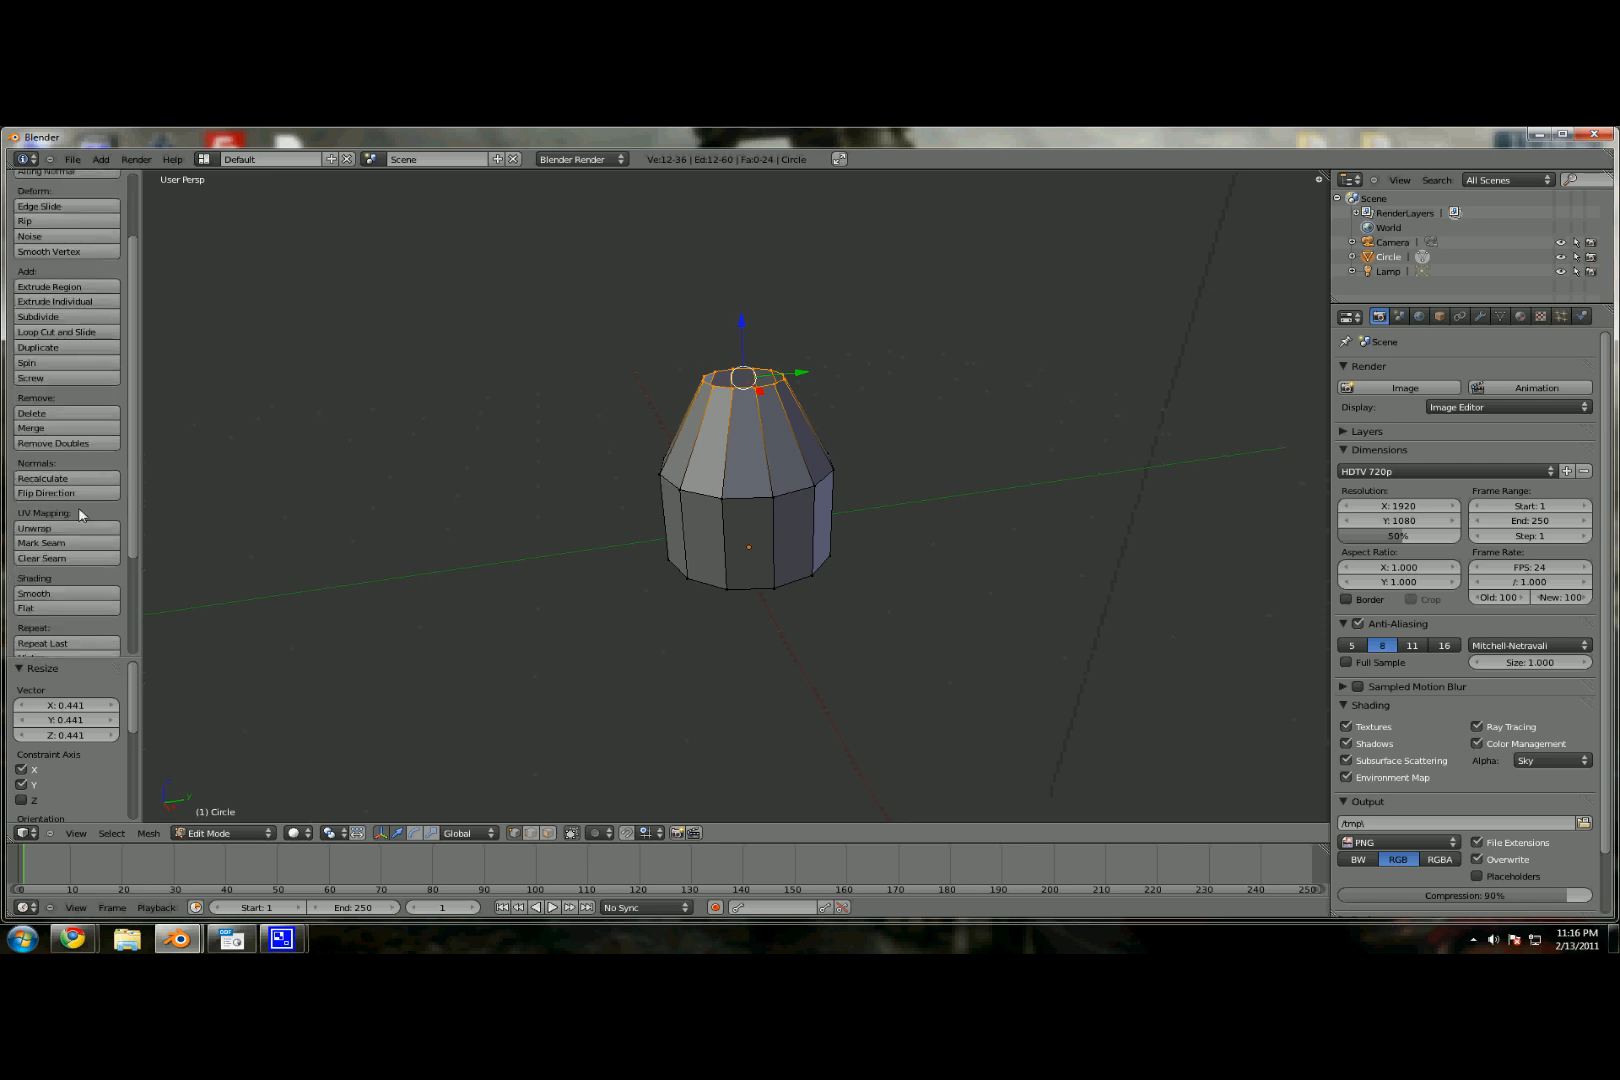
{"action": "scroll", "coordinate": [96, 415], "scroll_direction": "up", "scroll_amount": 3}
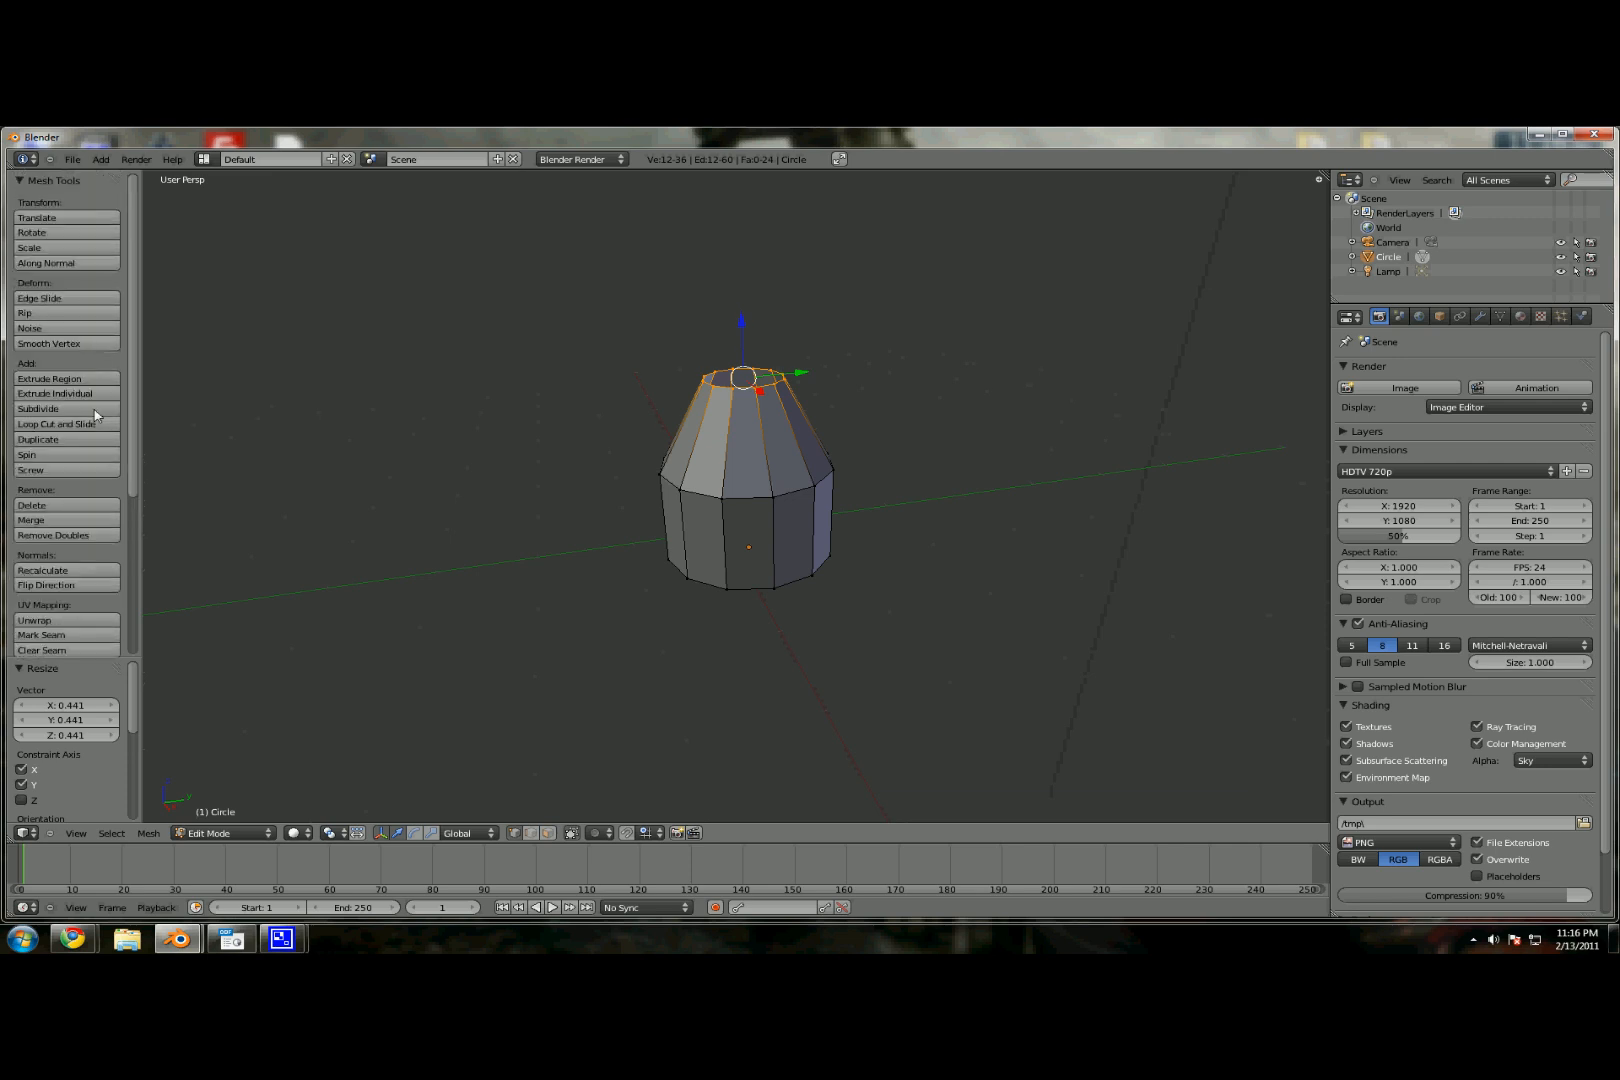
{"action": "key", "text": "a"}
{"action": "left_click", "coordinate": [66, 408]}
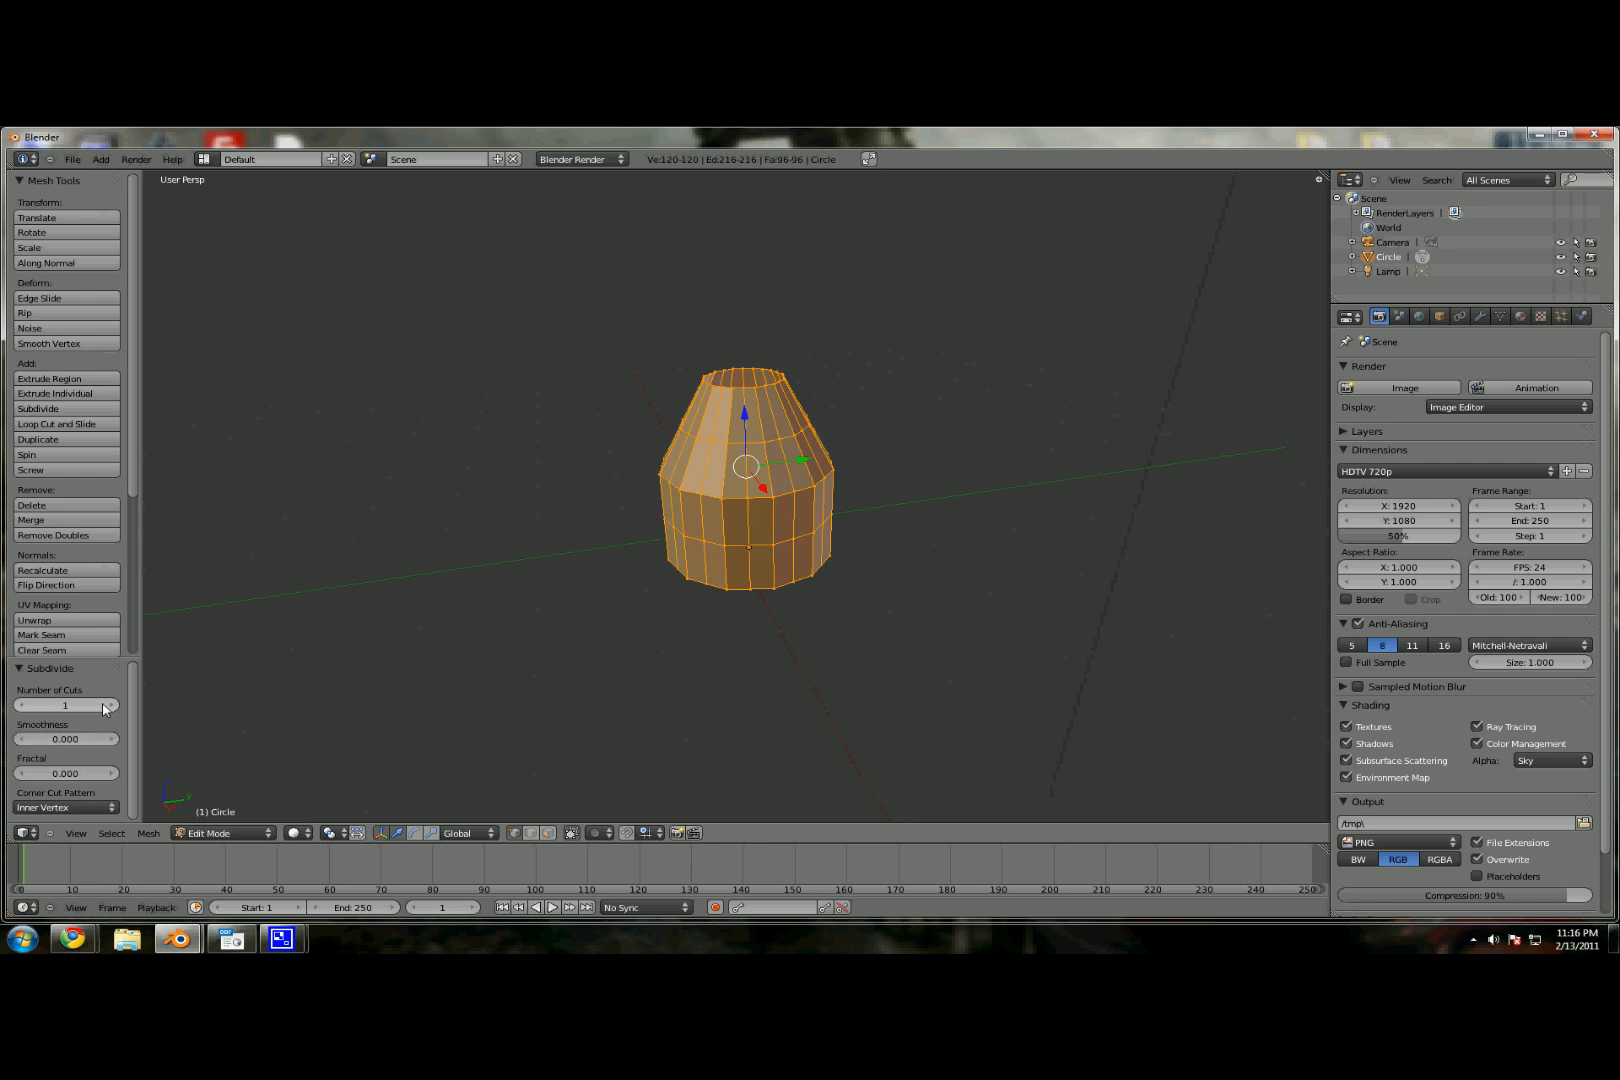
{"action": "left_click", "coordinate": [105, 707]}
{"action": "double_click", "coordinate": [105, 707]}
{"action": "left_click", "coordinate": [105, 707]}
{"action": "scroll", "coordinate": [723, 480], "scroll_direction": "up", "scroll_amount": 2}
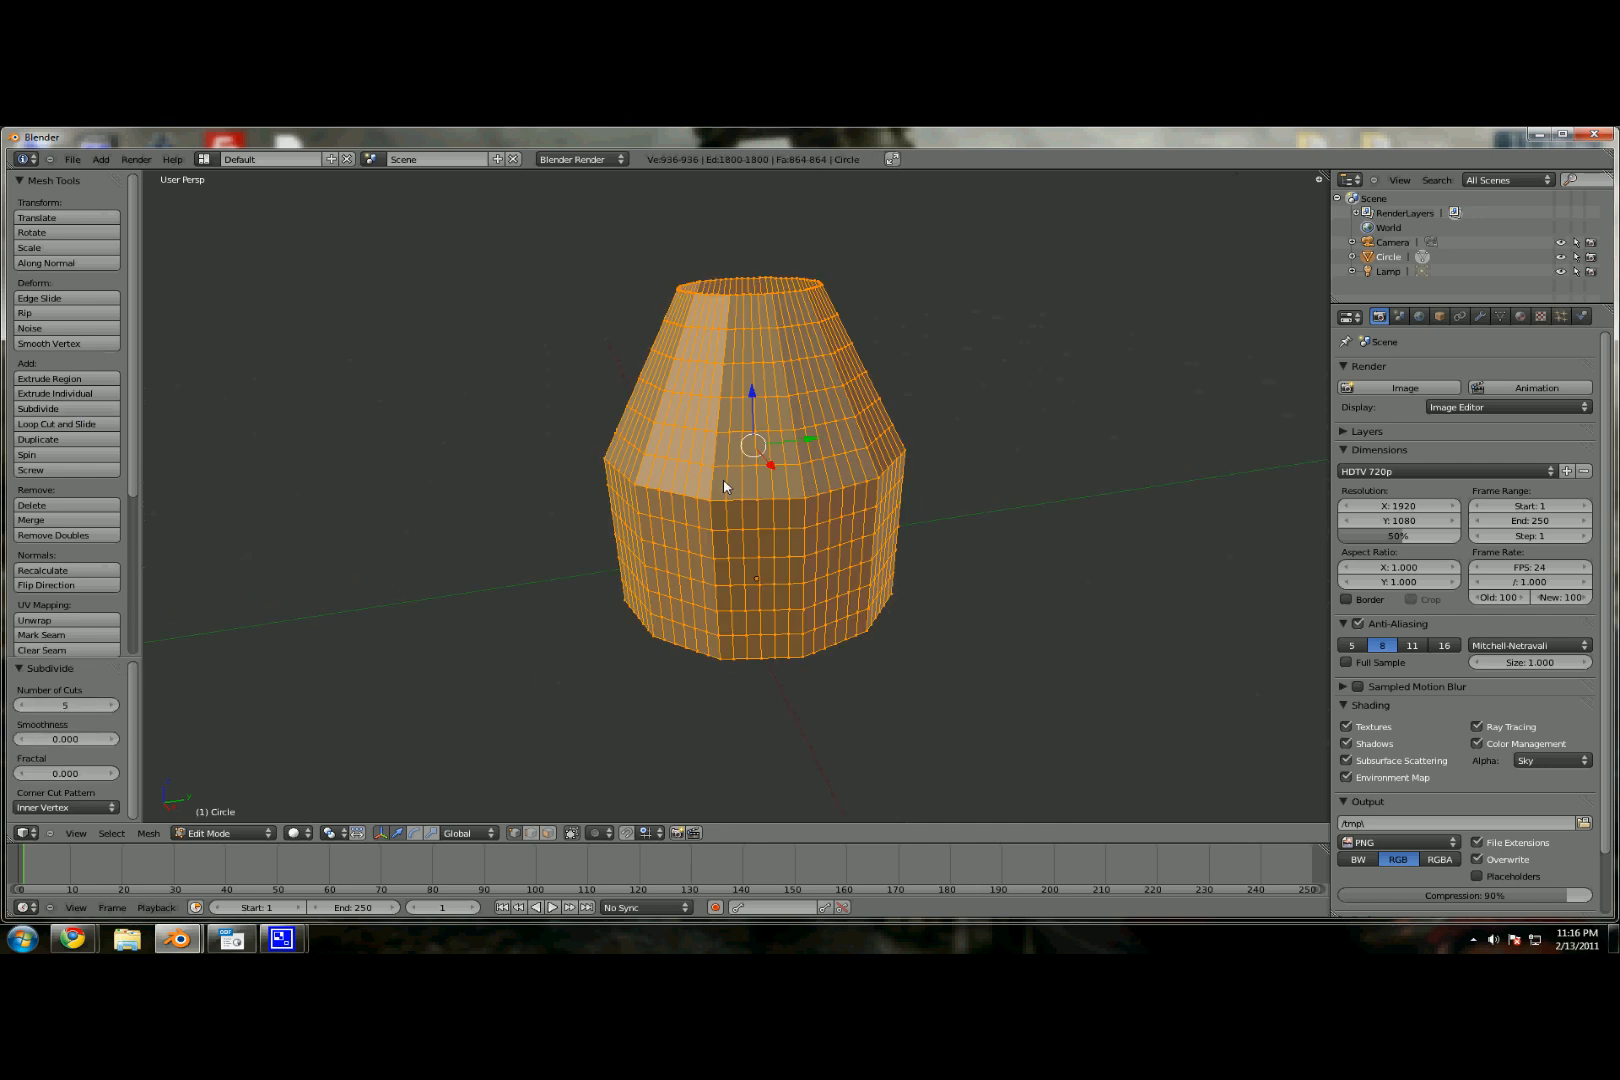
{"action": "scroll", "coordinate": [758, 553], "scroll_direction": "down", "scroll_amount": 1}
{"action": "scroll", "coordinate": [758, 555], "scroll_direction": "down", "scroll_amount": 1}
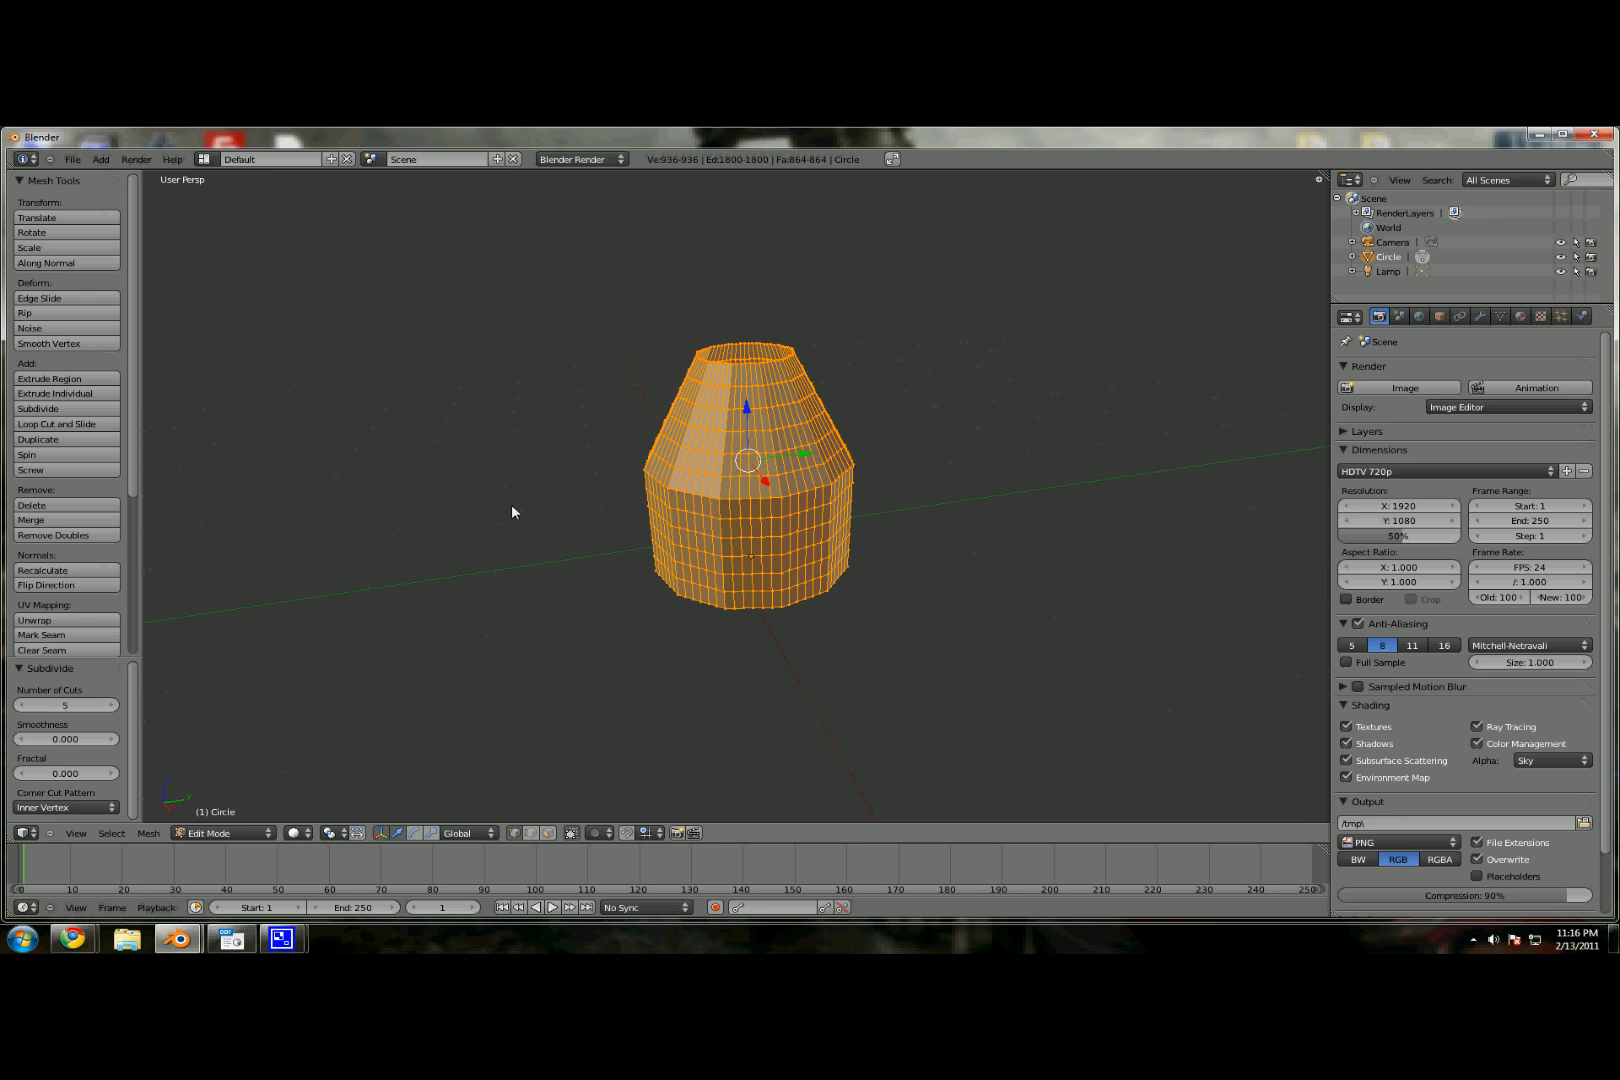
Step: Deselect the whole mesh and display it in wireframe
{"action": "middle_click_drag", "start_coordinate": [511, 504], "coordinate": [612, 458]}
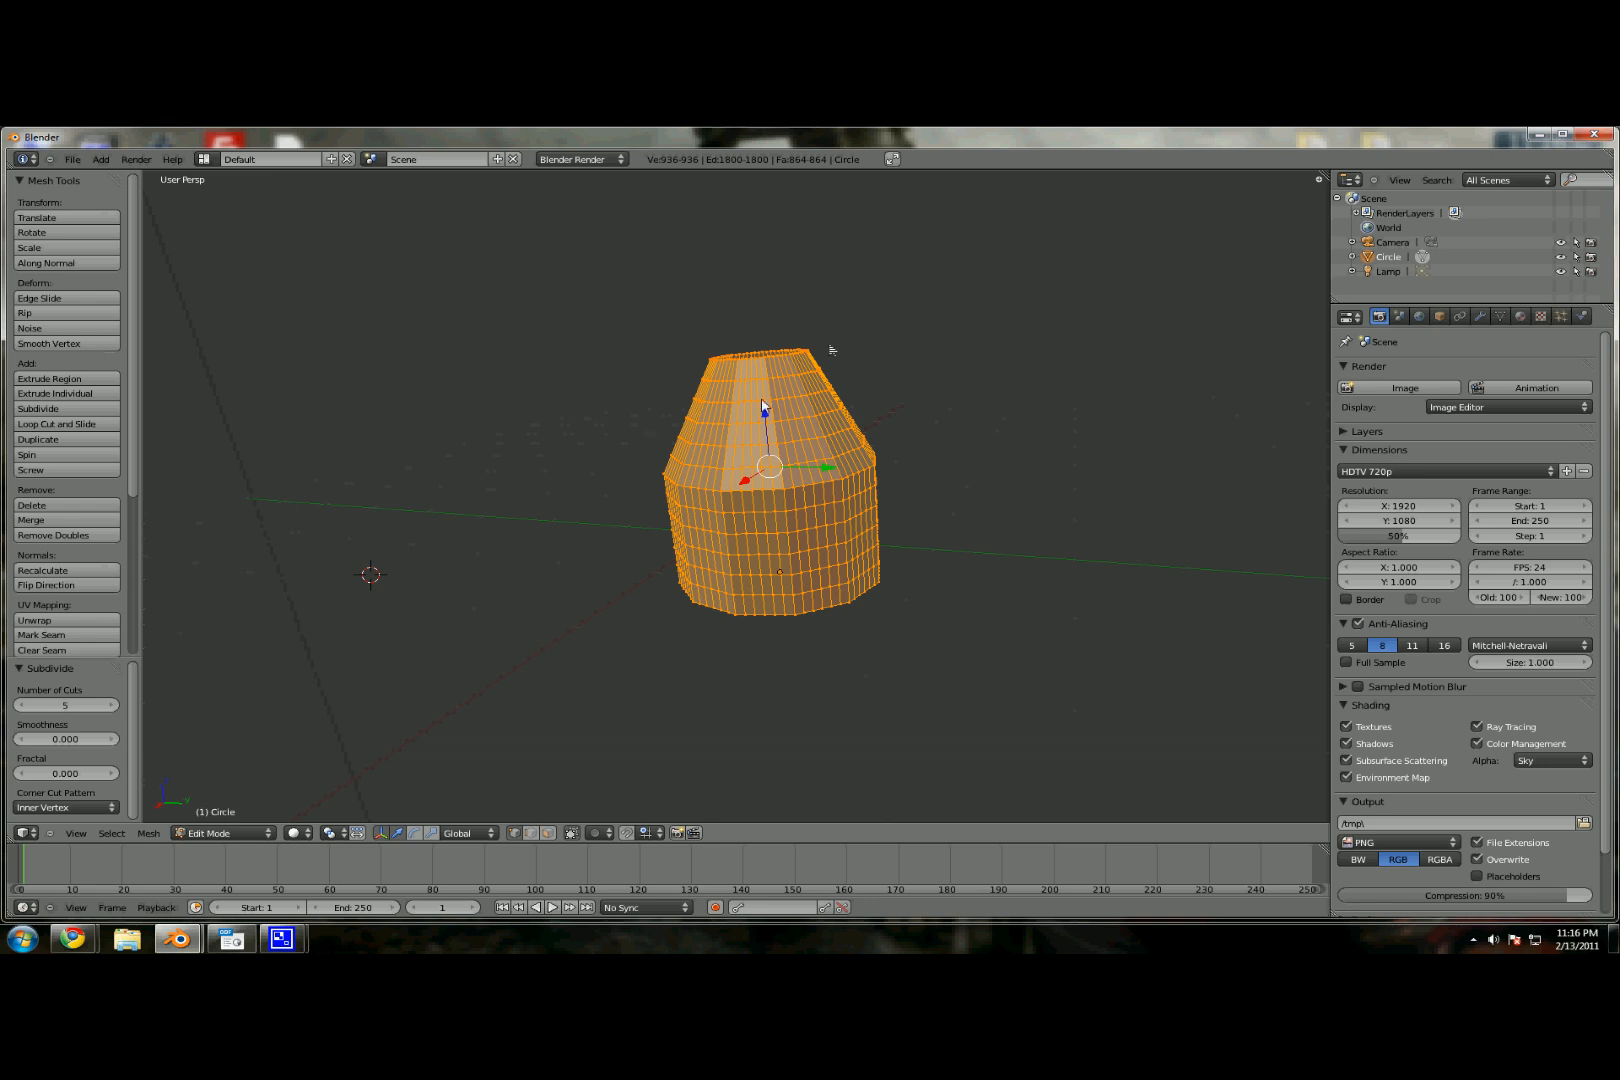
{"action": "key", "text": "a"}
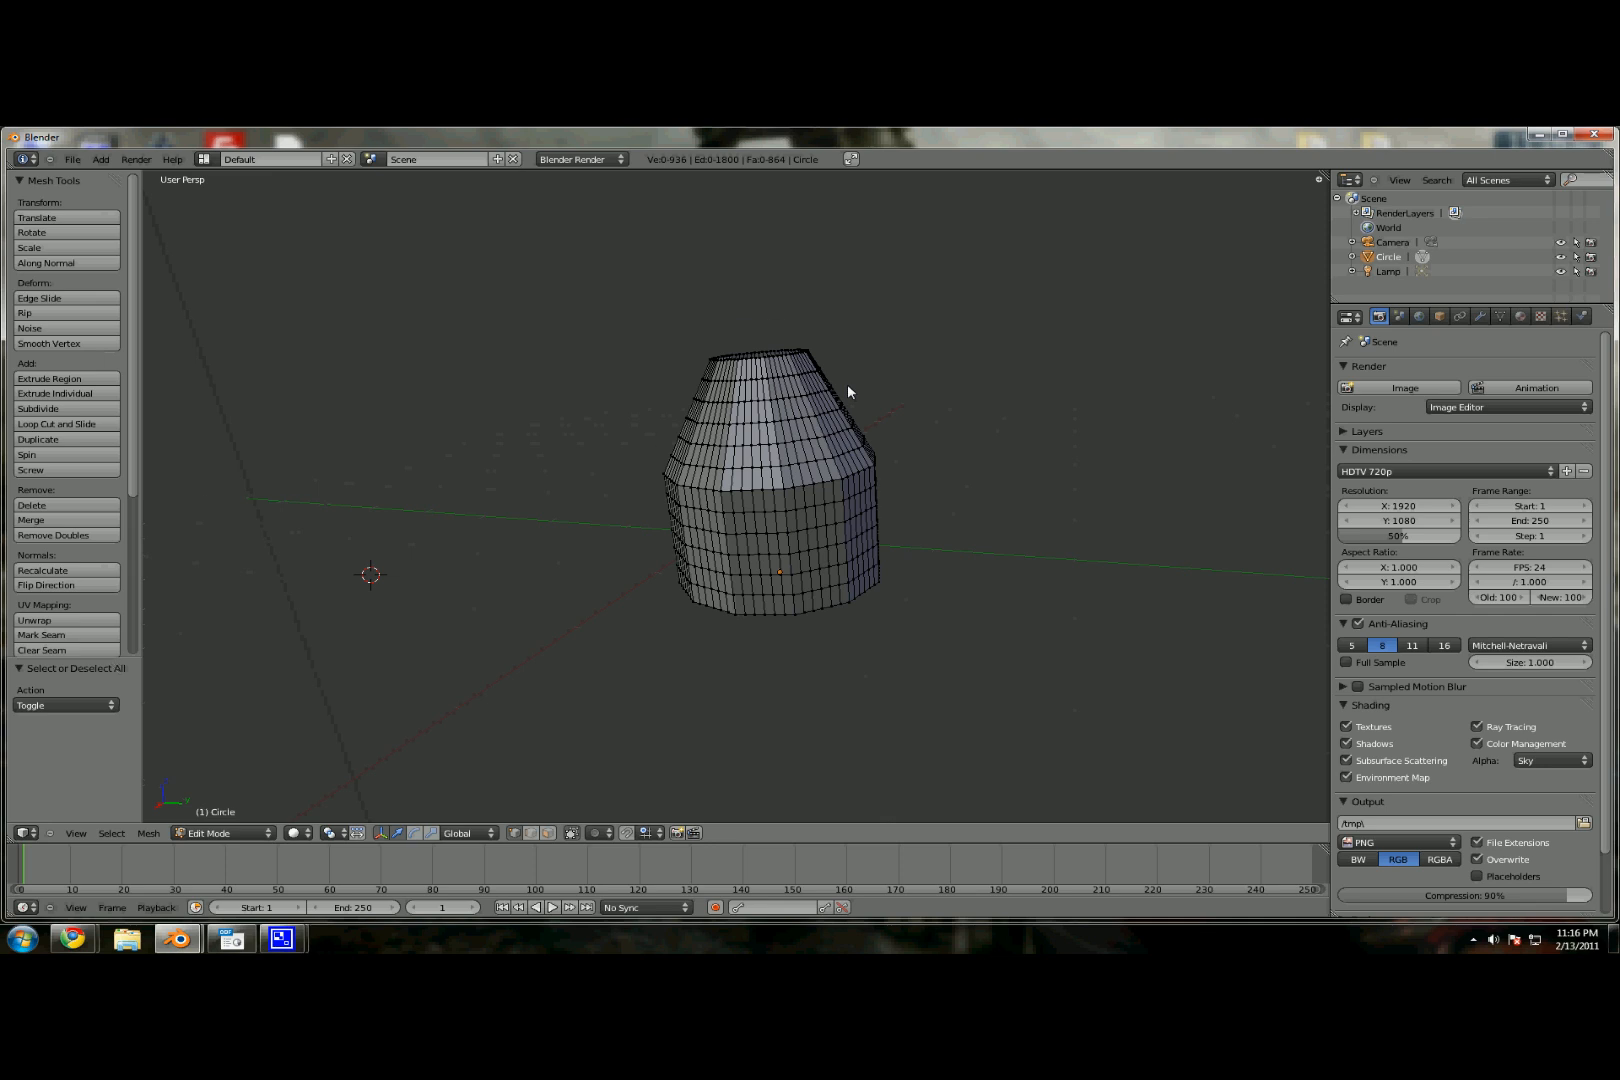
{"action": "key", "text": "z"}
{"action": "middle_click_drag", "start_coordinate": [591, 411], "coordinate": [620, 465]}
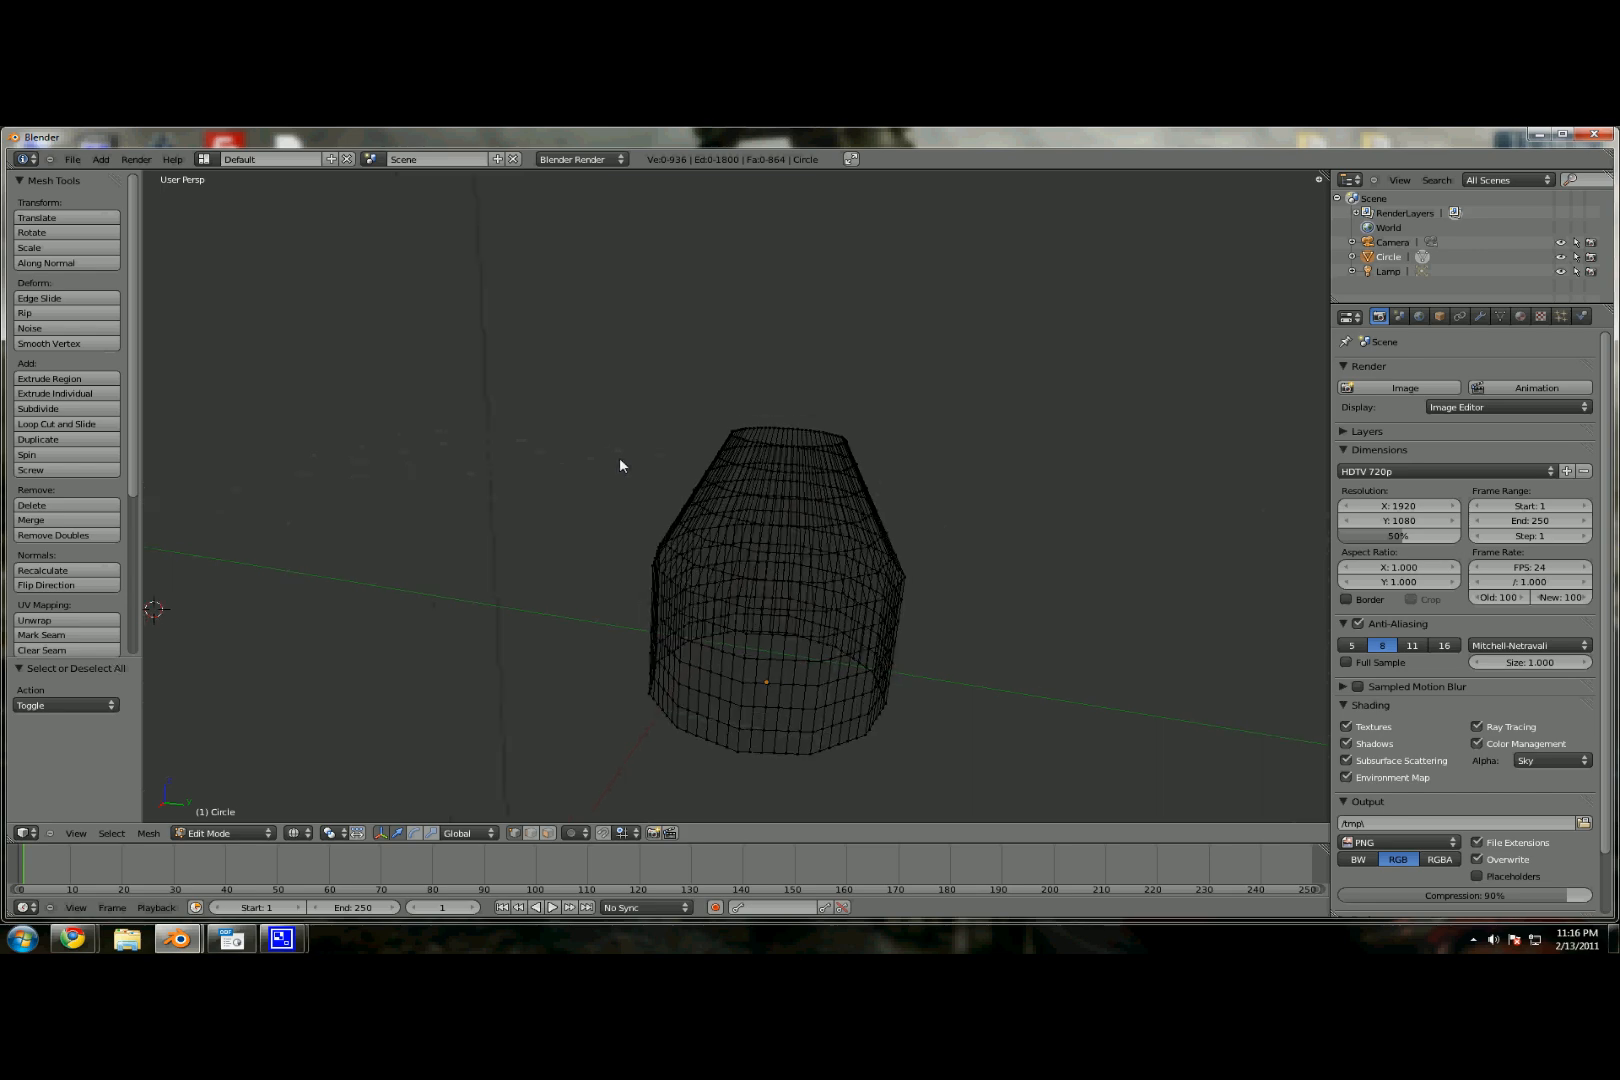
{"action": "key", "text": "z"}
{"action": "scroll", "coordinate": [632, 523], "scroll_direction": "up", "scroll_amount": 1}
{"action": "key", "text": "z"}
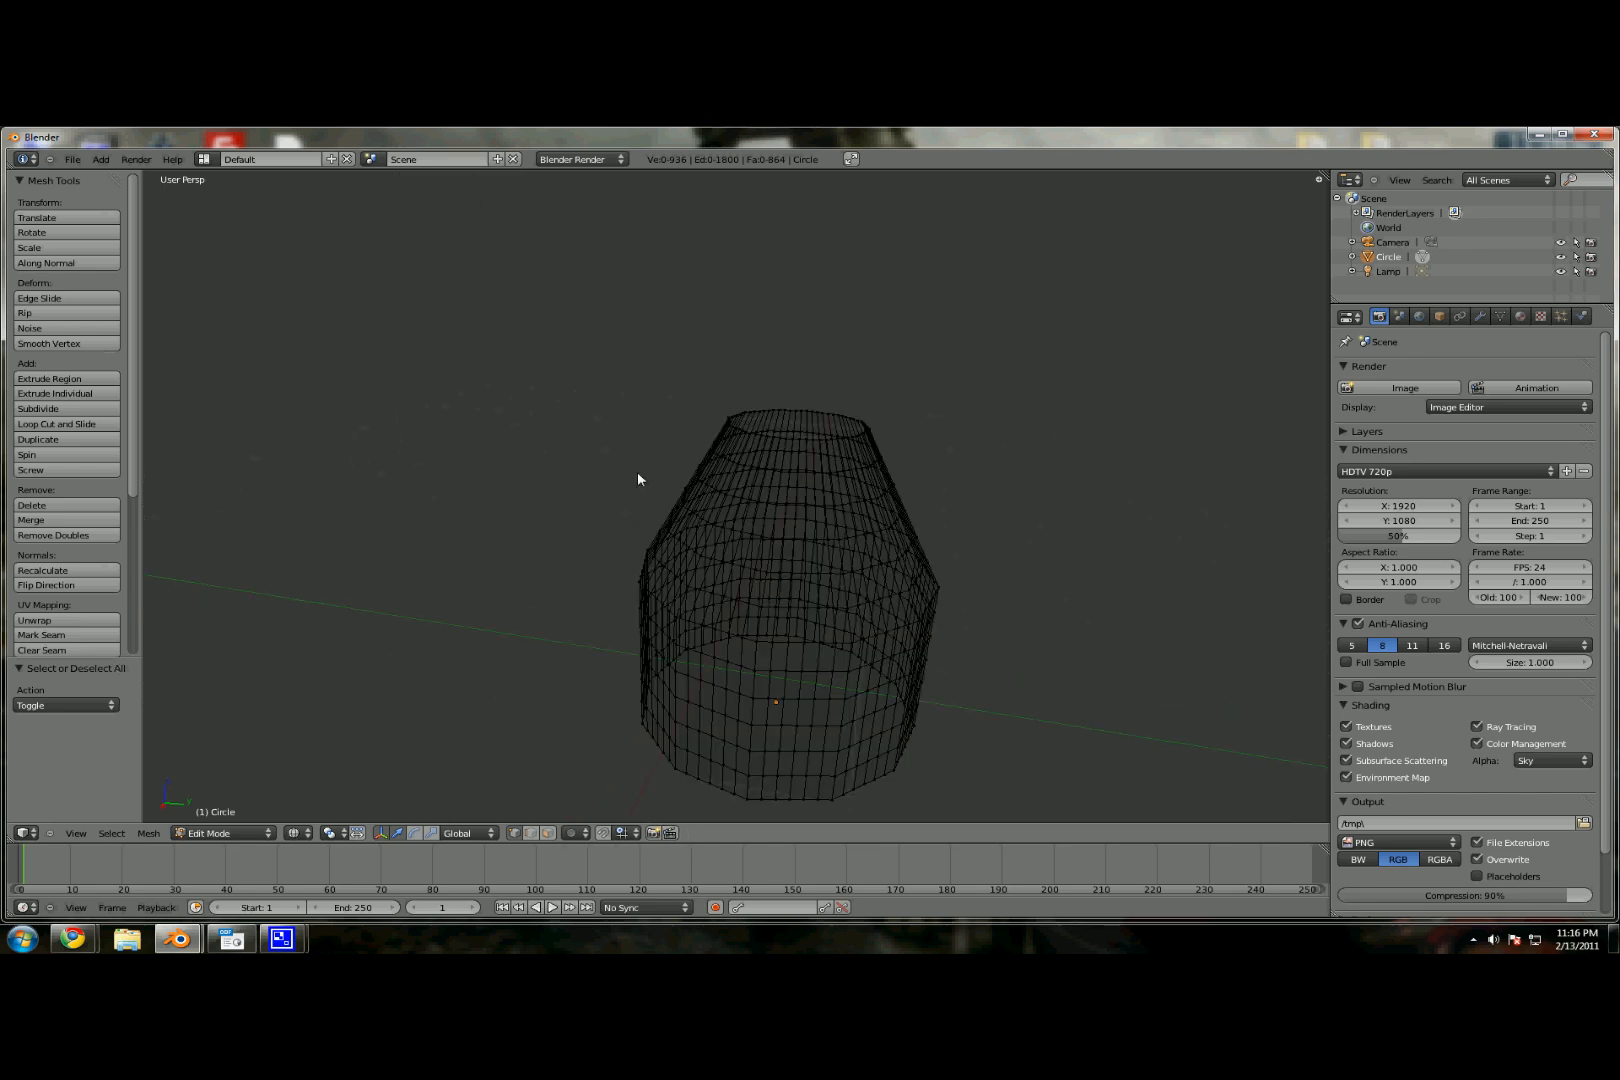
{"action": "scroll", "coordinate": [637, 479], "scroll_direction": "up", "scroll_amount": 1}
{"action": "middle_click_drag", "start_coordinate": [624, 423], "coordinate": [663, 342]}
Step: Box-select all the vertices of the mesh's topmost ring, including those on the far side
{"action": "key", "text": "b"}
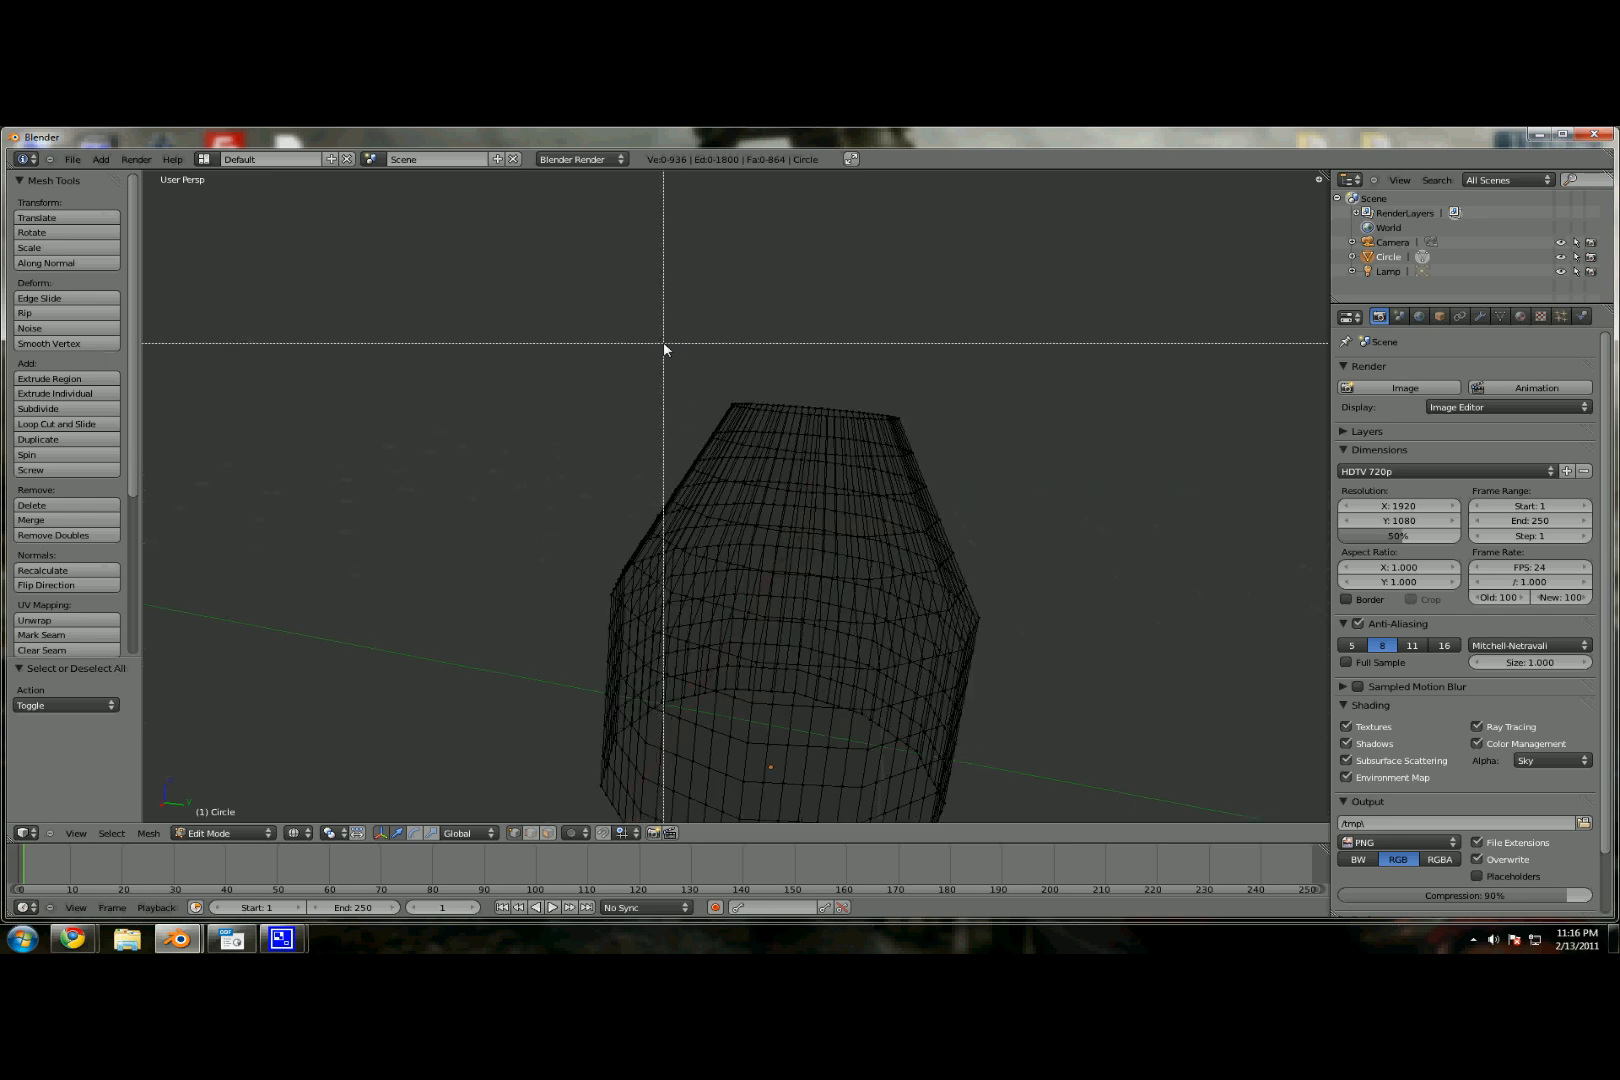
{"action": "key", "text": "Escape"}
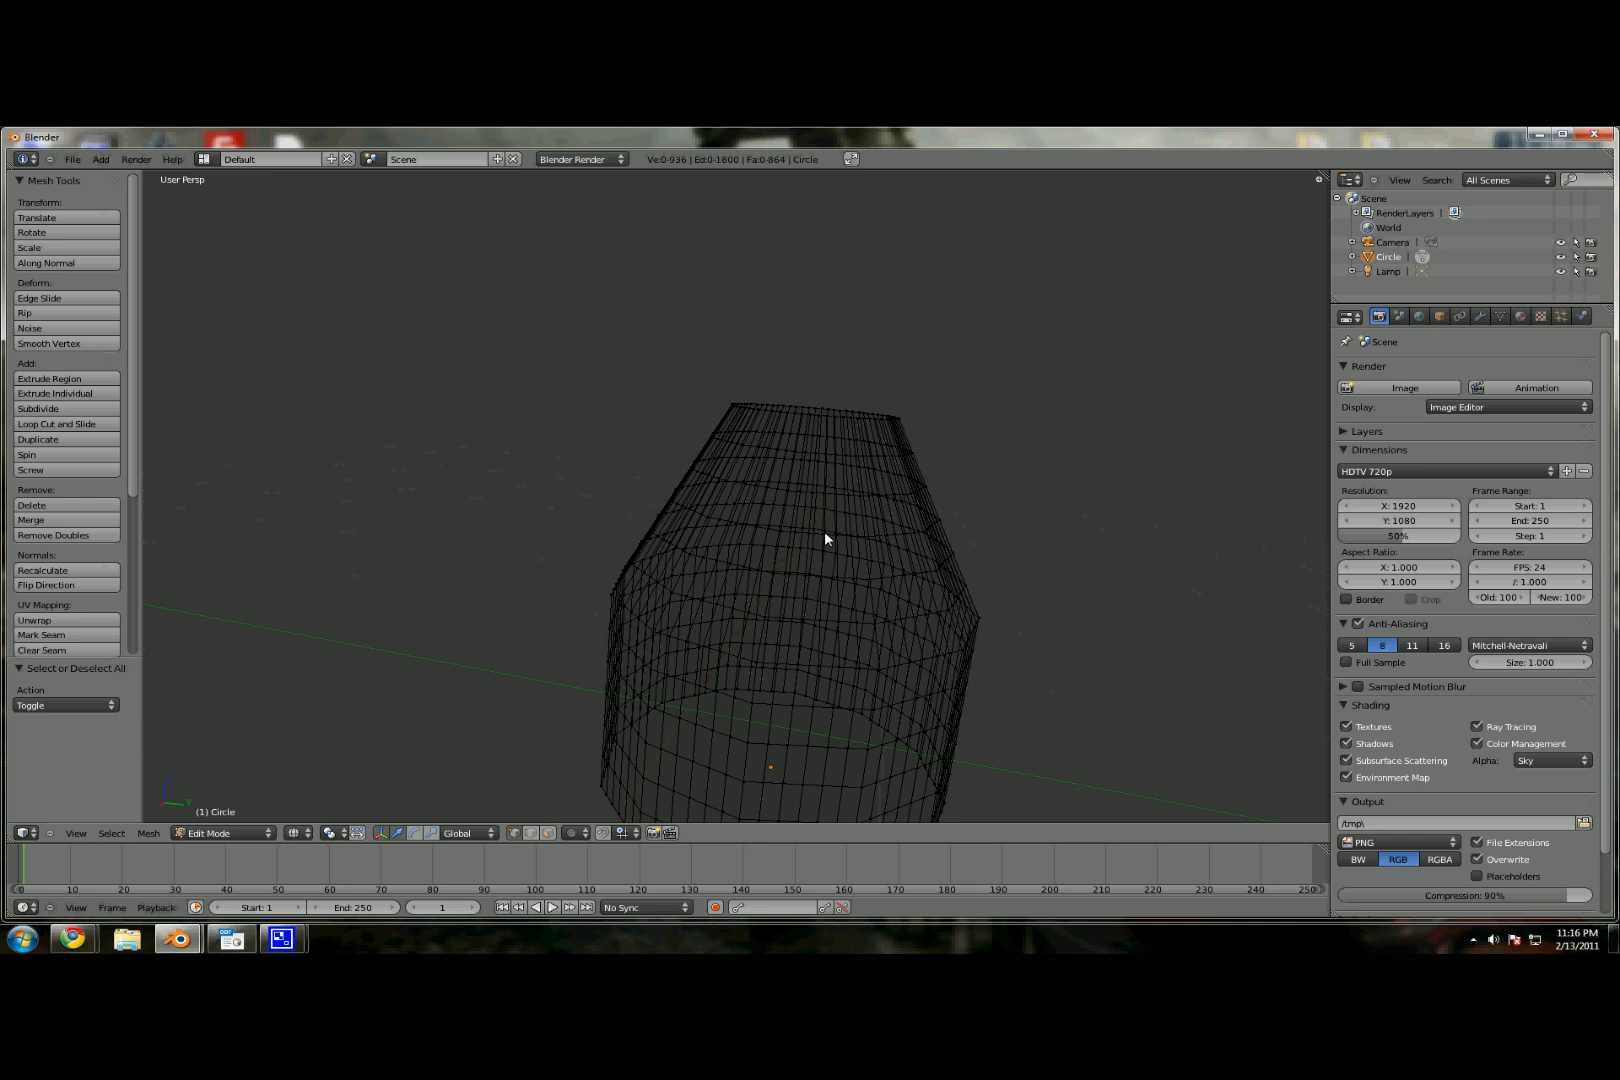
{"action": "scroll", "coordinate": [824, 532], "scroll_direction": "up", "scroll_amount": 1}
{"action": "key", "text": "b"}
{"action": "key", "text": "Escape"}
{"action": "middle_click_drag", "start_coordinate": [621, 397], "coordinate": [757, 400]}
{"action": "left_click_drag", "start_coordinate": [757, 400], "coordinate": [906, 424]}
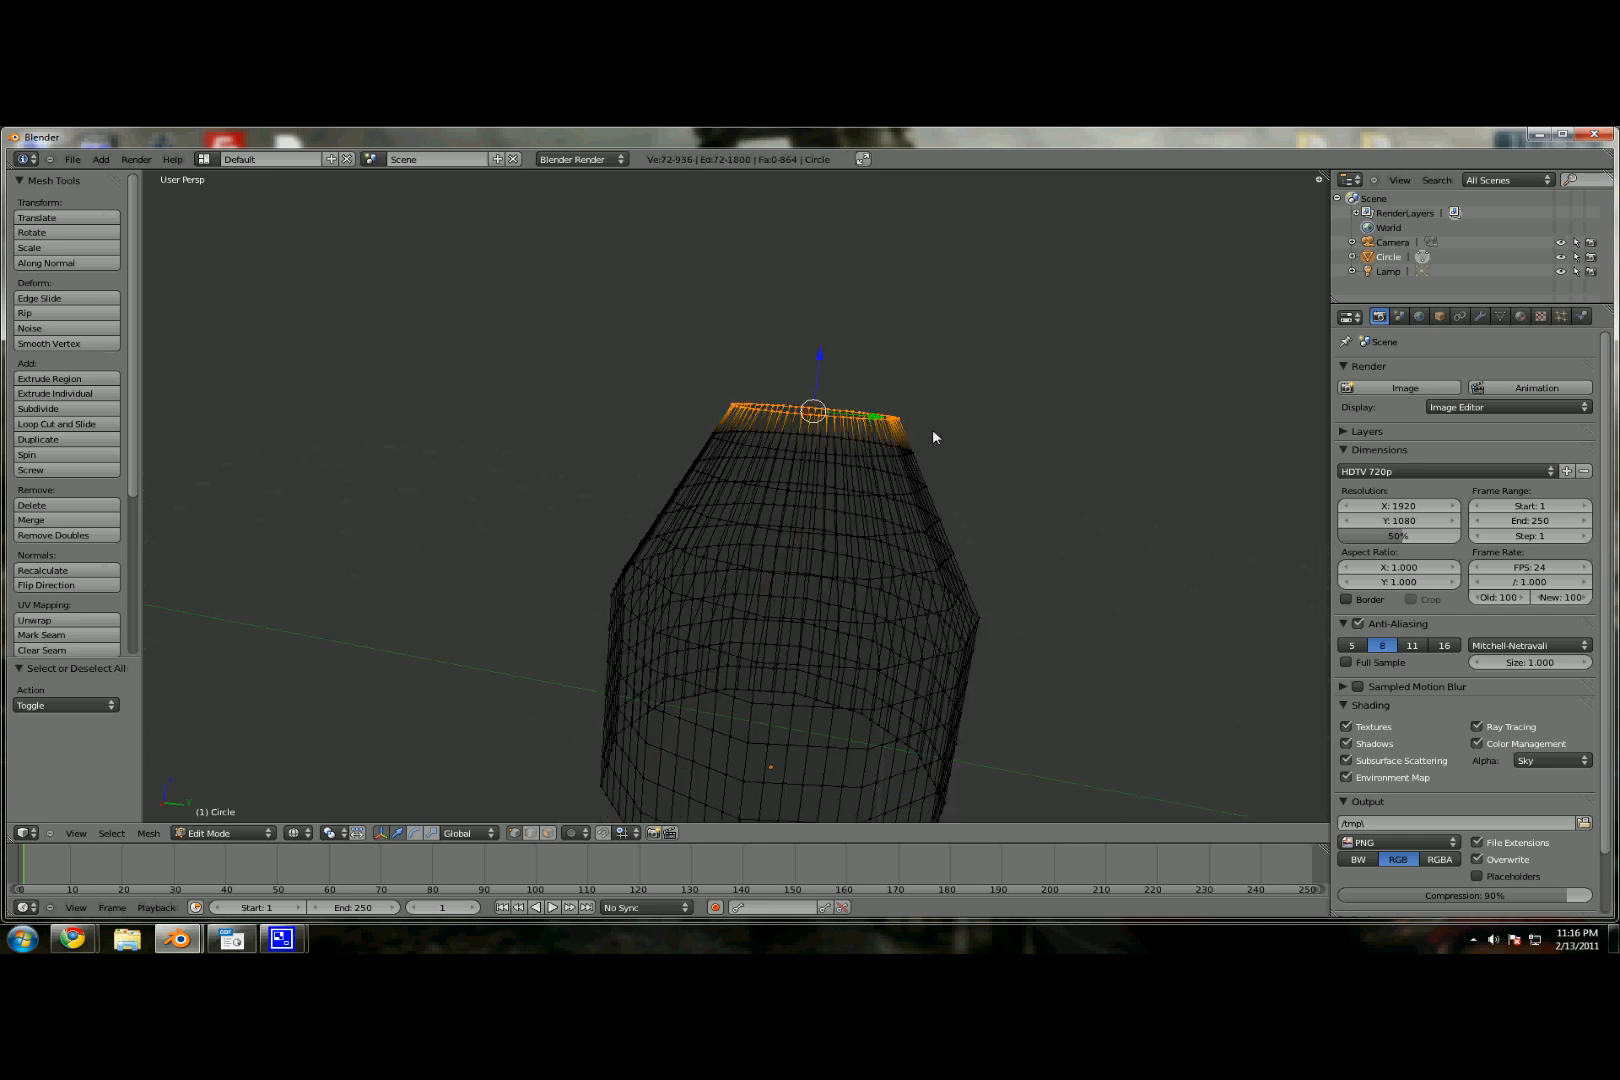
Step: Assign the selected top-ring vertices to a new vertex group and expand the Circle object in the outliner
{"action": "mouse_move", "coordinate": [932, 429]}
{"action": "middle_mouse_down"}
{"action": "mouse_move", "coordinate": [869, 503]}
{"action": "mouse_move", "coordinate": [656, 597]}
{"action": "mouse_move", "coordinate": [840, 629]}
{"action": "mouse_move", "coordinate": [594, 690]}
{"action": "mouse_move", "coordinate": [940, 456]}
{"action": "mouse_move", "coordinate": [913, 426]}
{"action": "middle_mouse_up"}
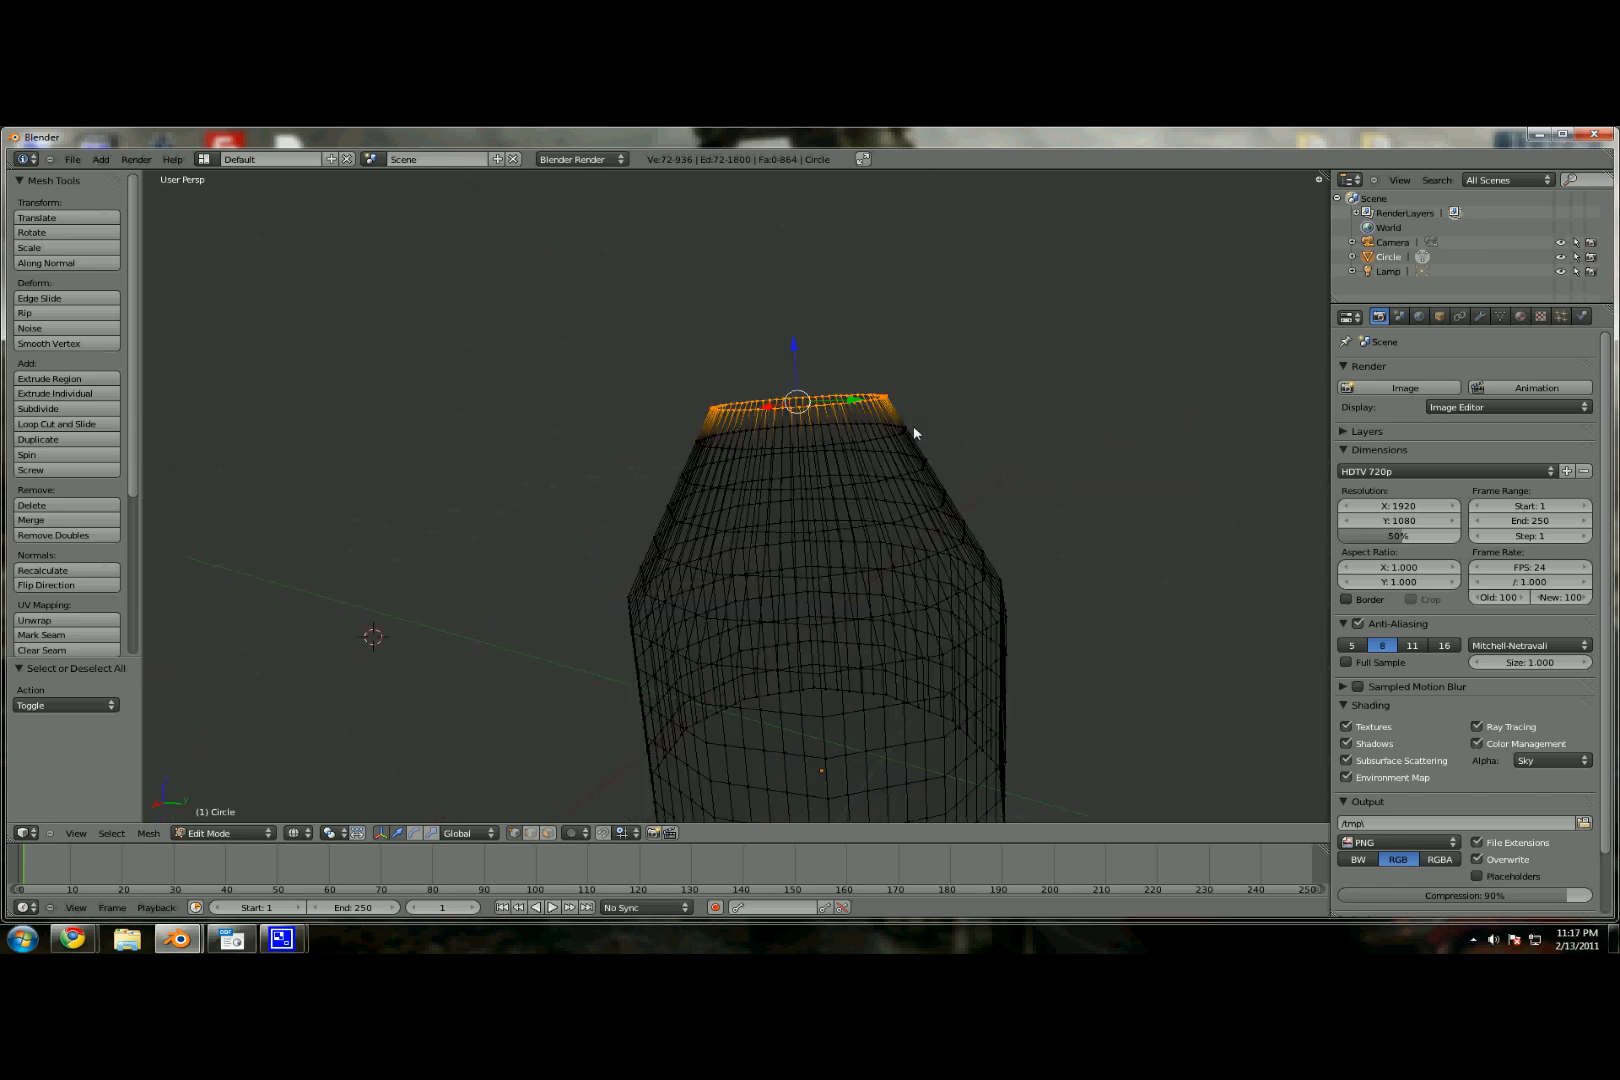
{"action": "scroll", "coordinate": [913, 425], "scroll_direction": "down", "scroll_amount": 1}
{"action": "left_click", "coordinate": [149, 833]}
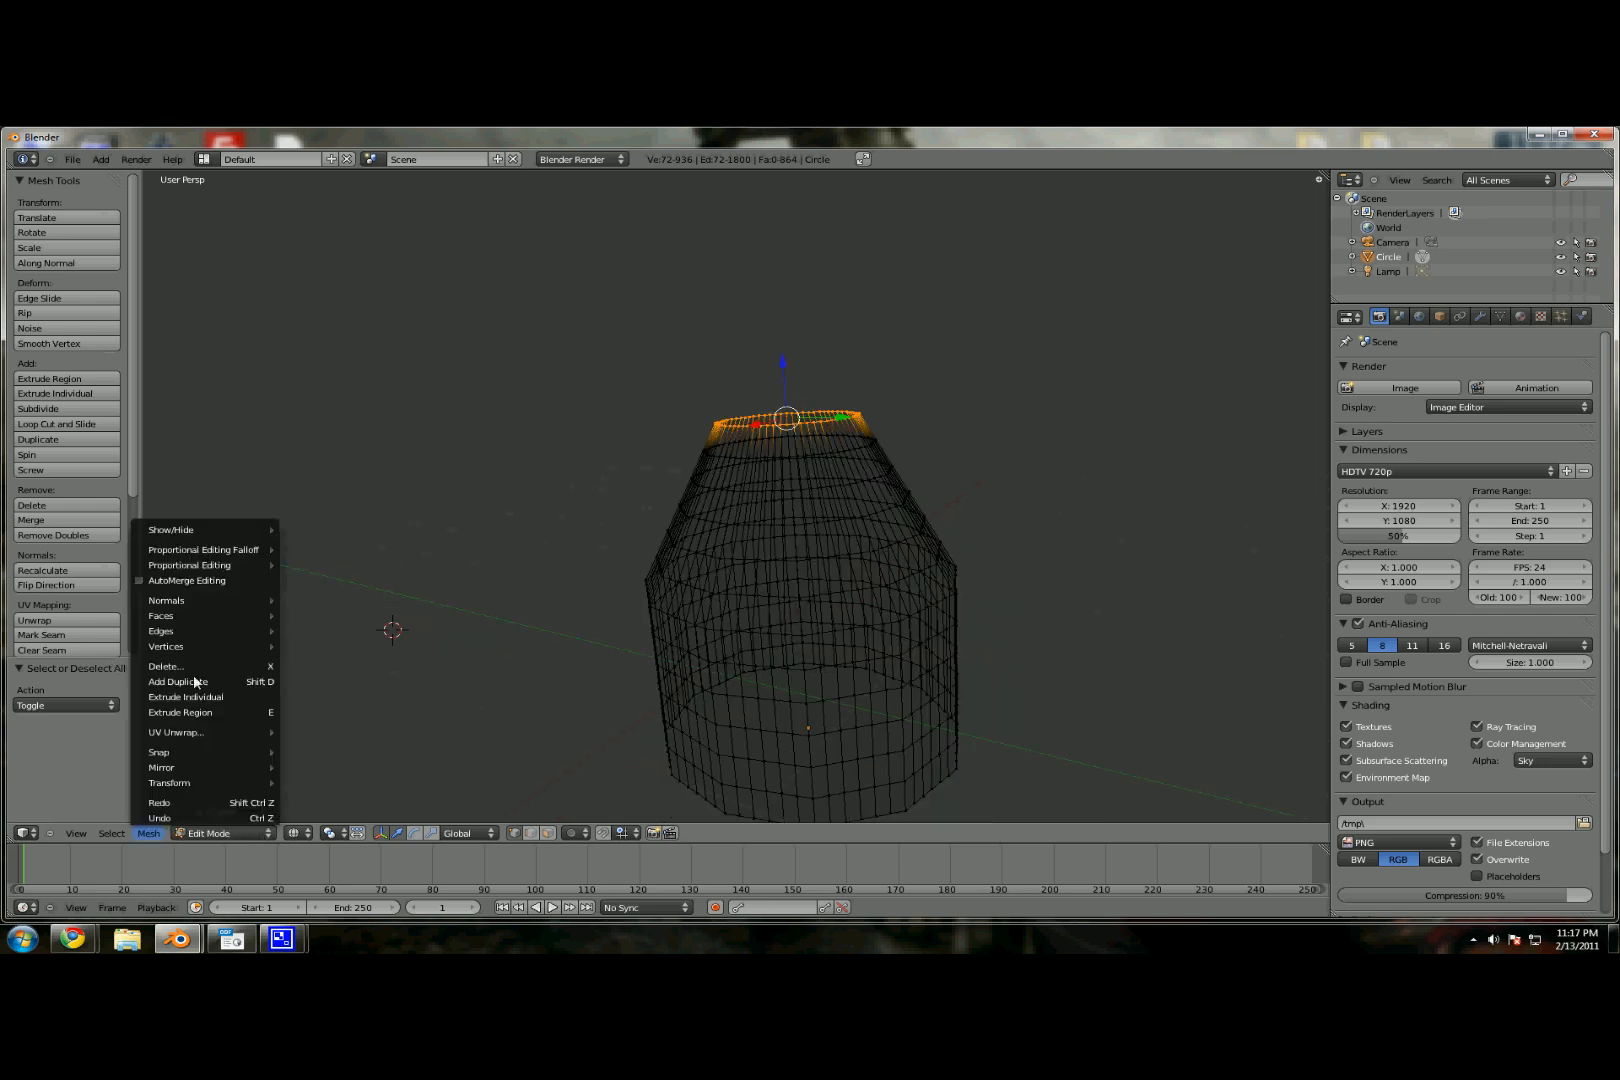
{"action": "mouse_move", "coordinate": [203, 652]}
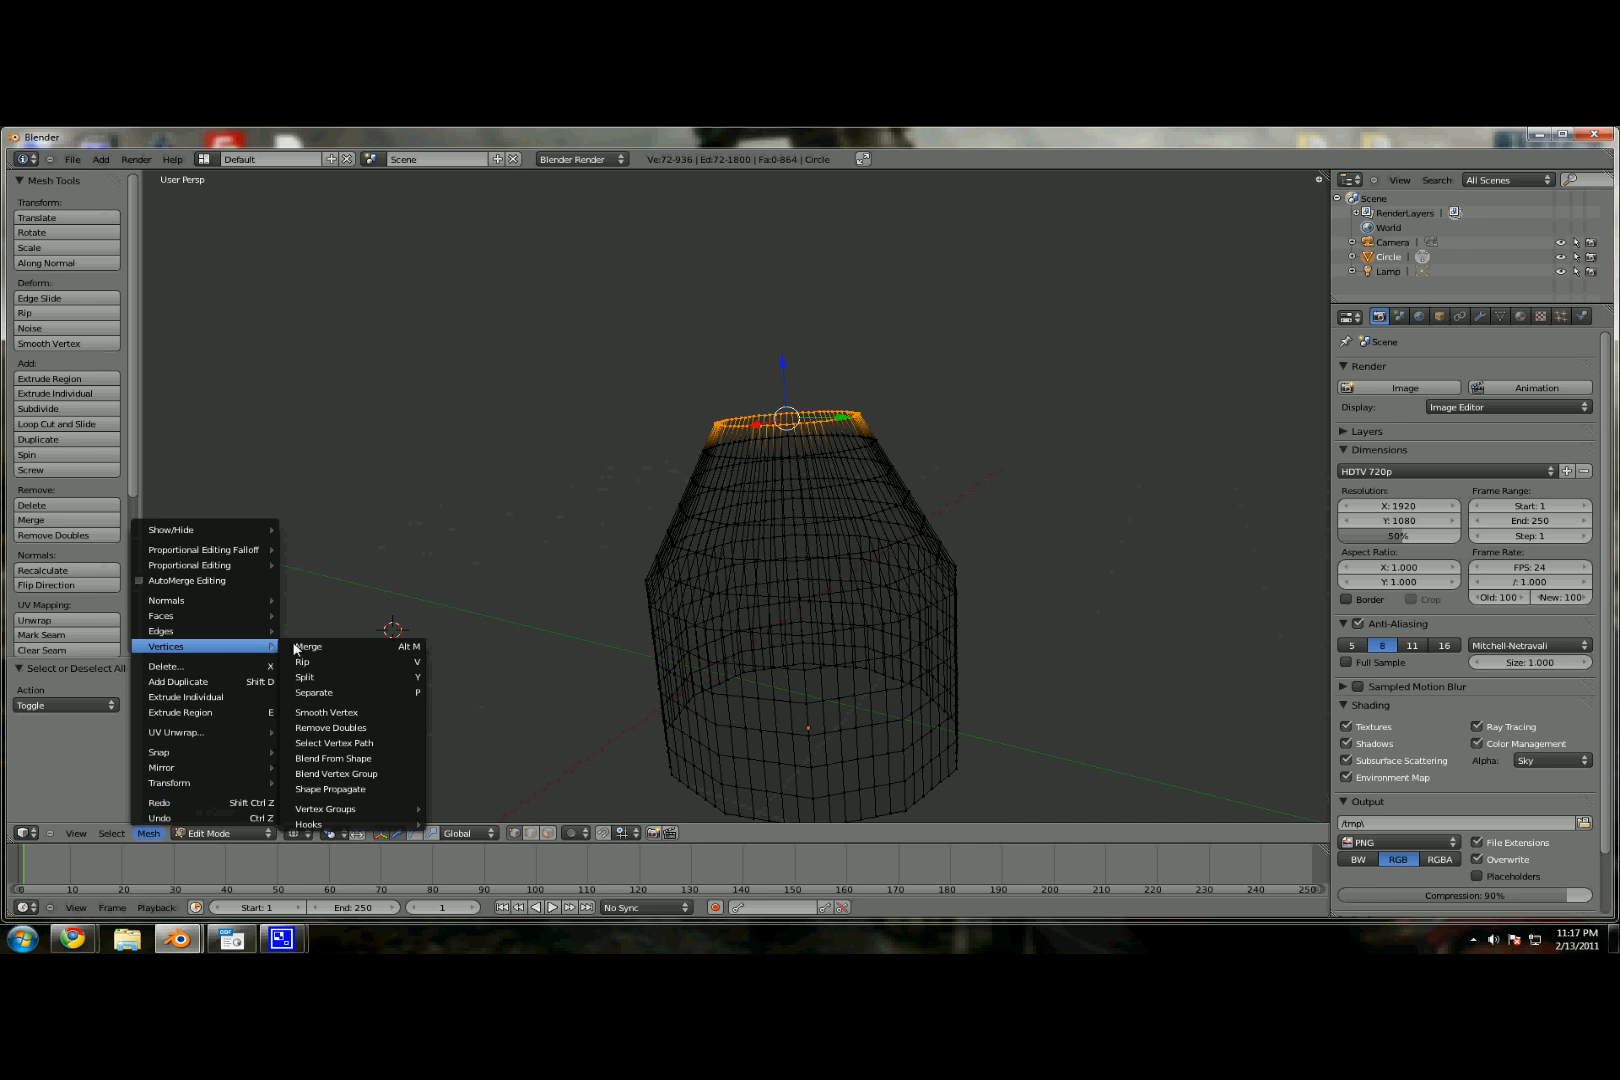
{"action": "mouse_move", "coordinate": [366, 815]}
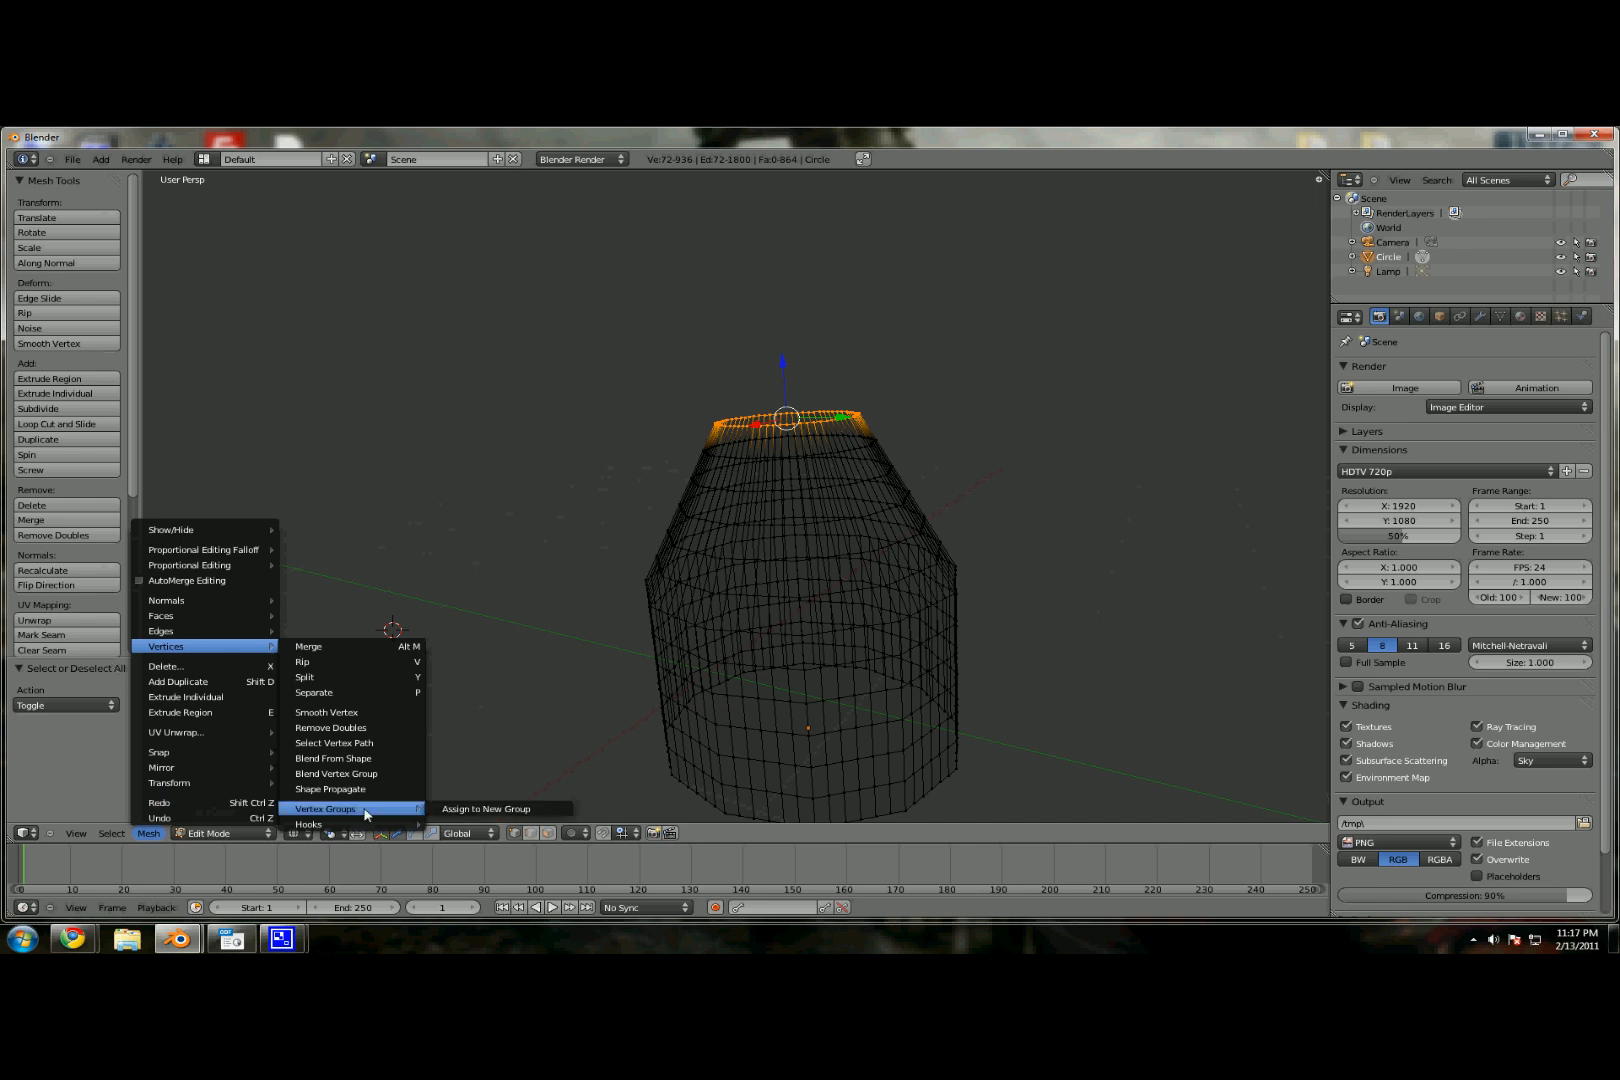
{"action": "left_click", "coordinate": [441, 810]}
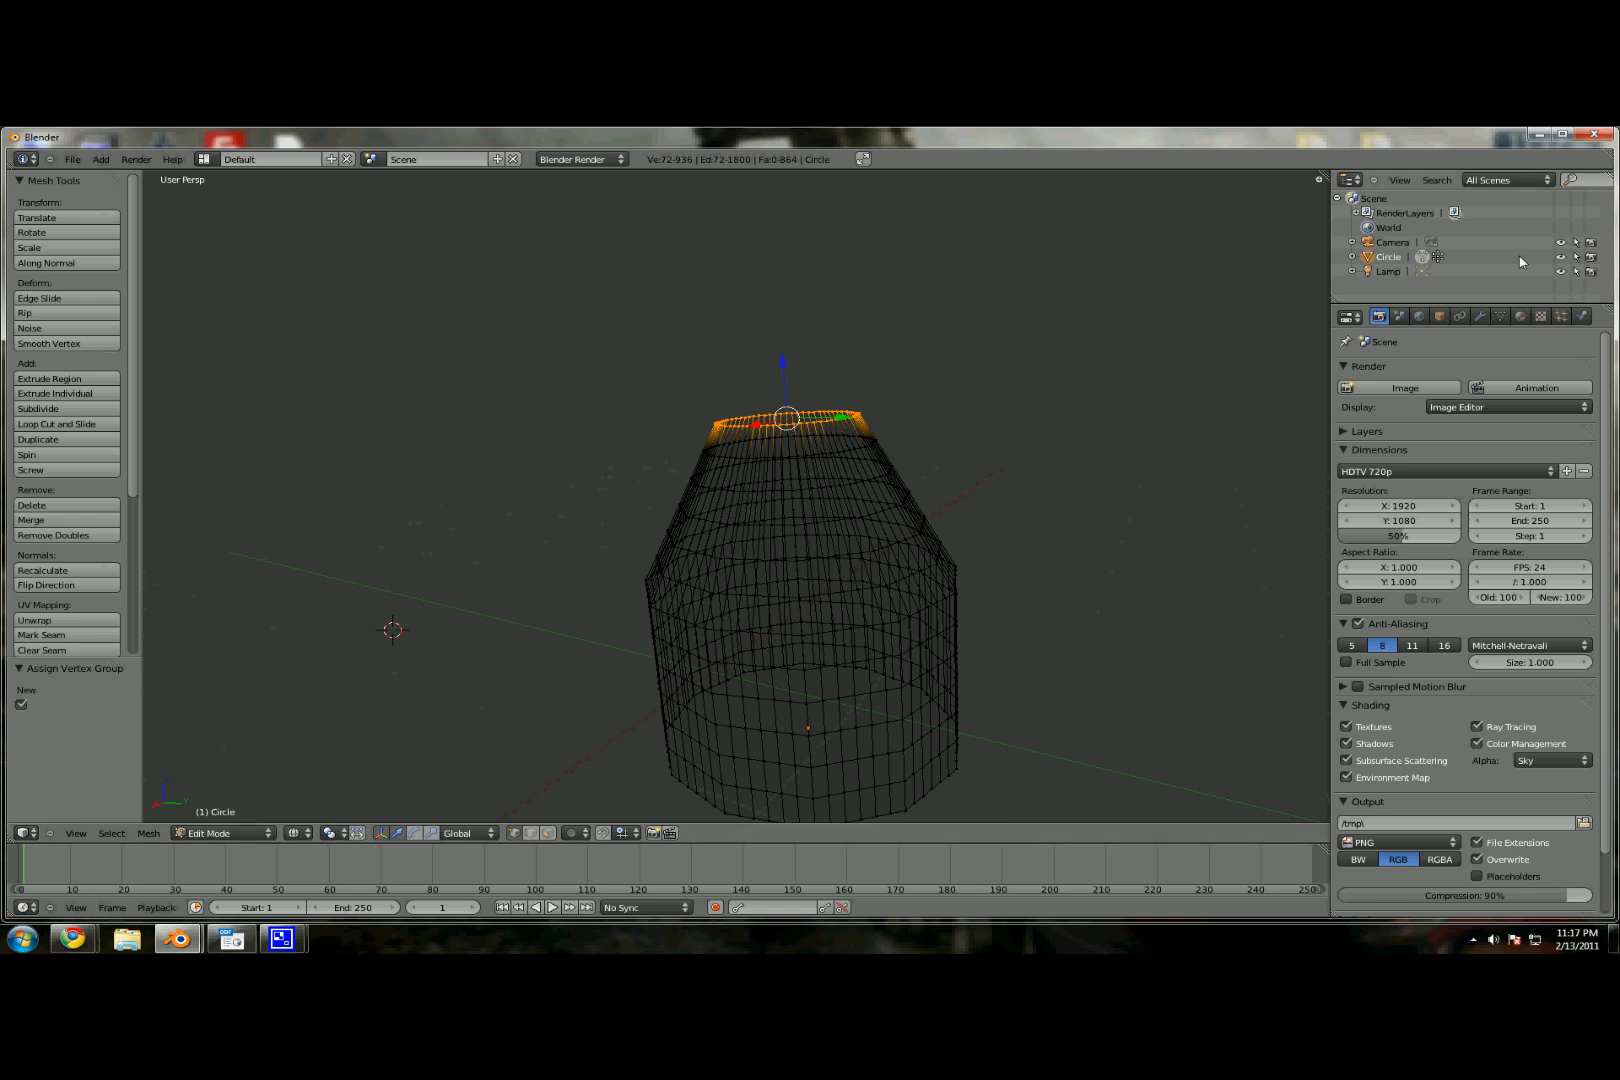
{"action": "left_click", "coordinate": [1353, 257]}
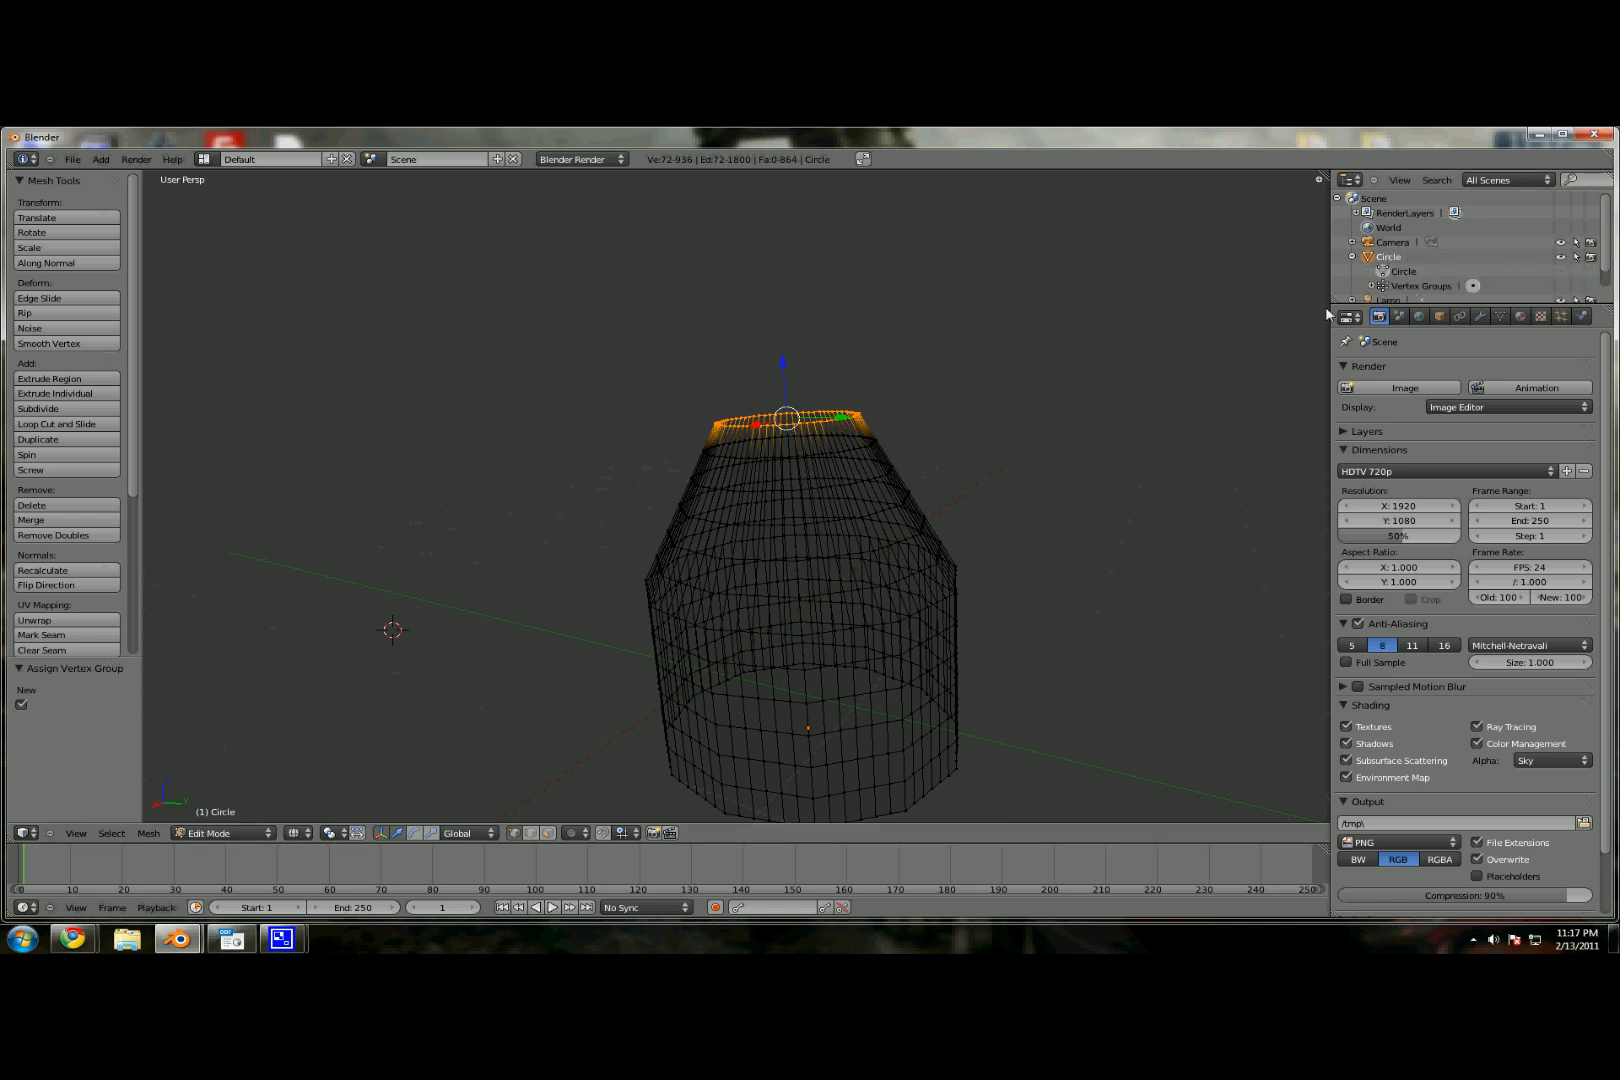
{"action": "scroll", "coordinate": [1472, 269], "scroll_direction": "down", "scroll_amount": 1}
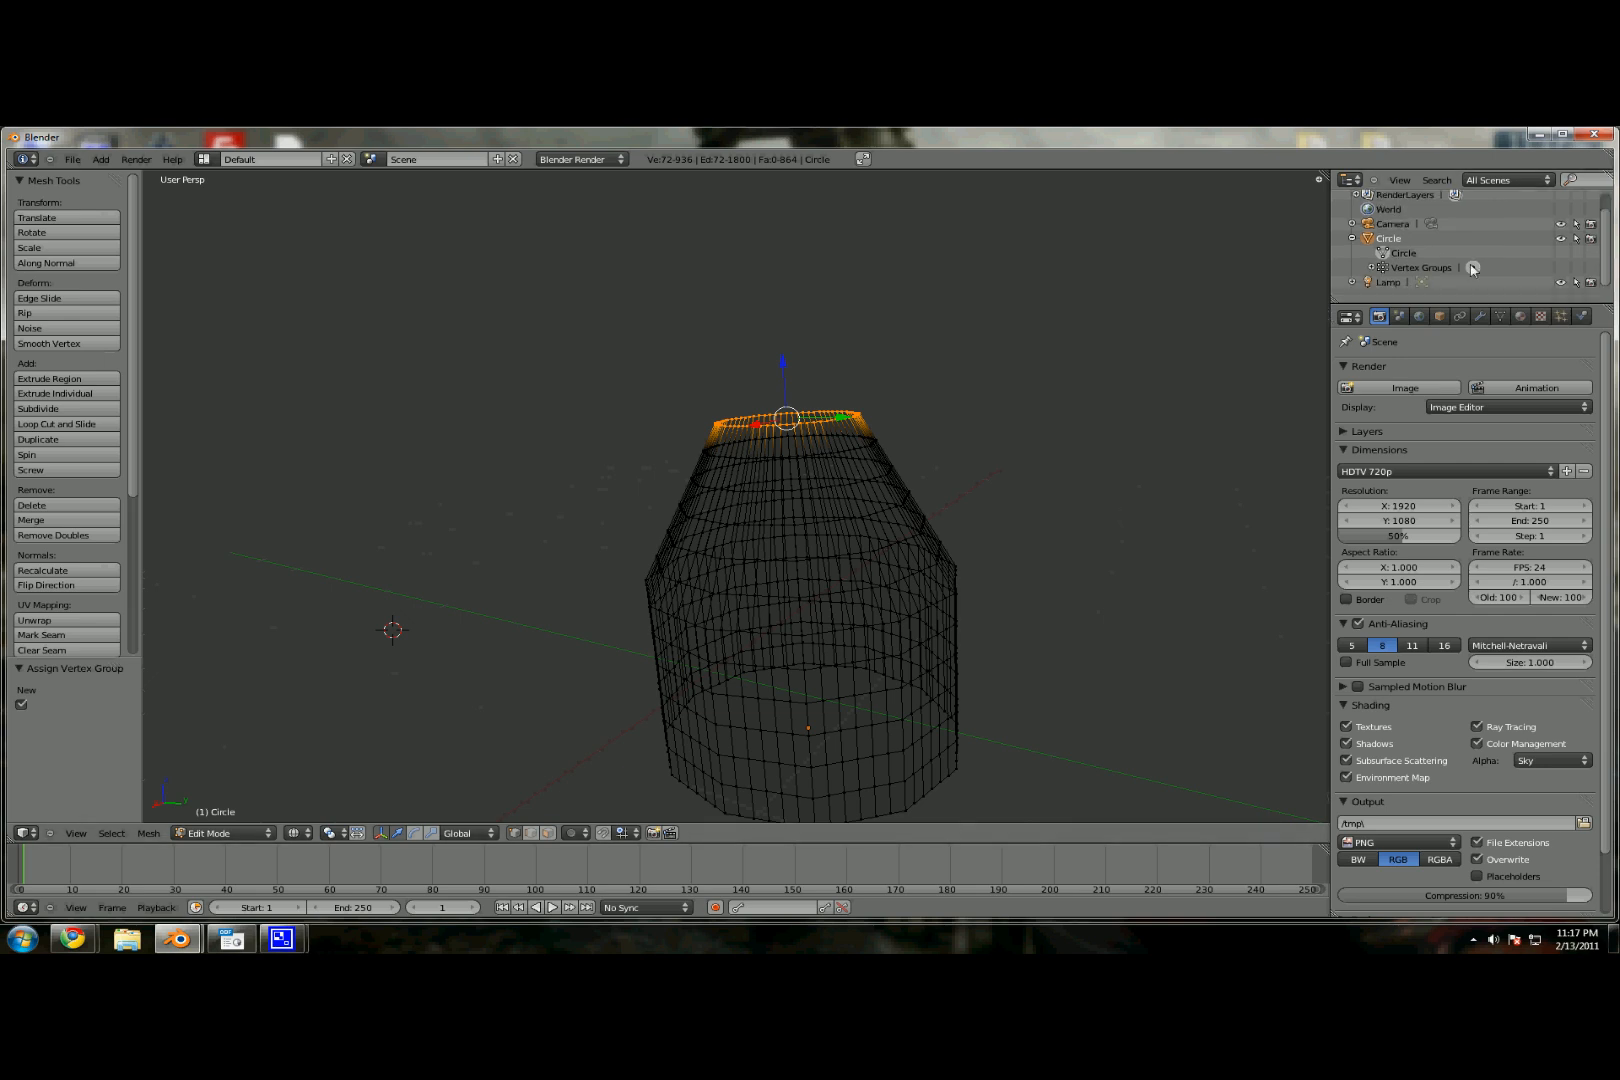
{"action": "scroll", "coordinate": [1458, 282], "scroll_direction": "up", "scroll_amount": 1}
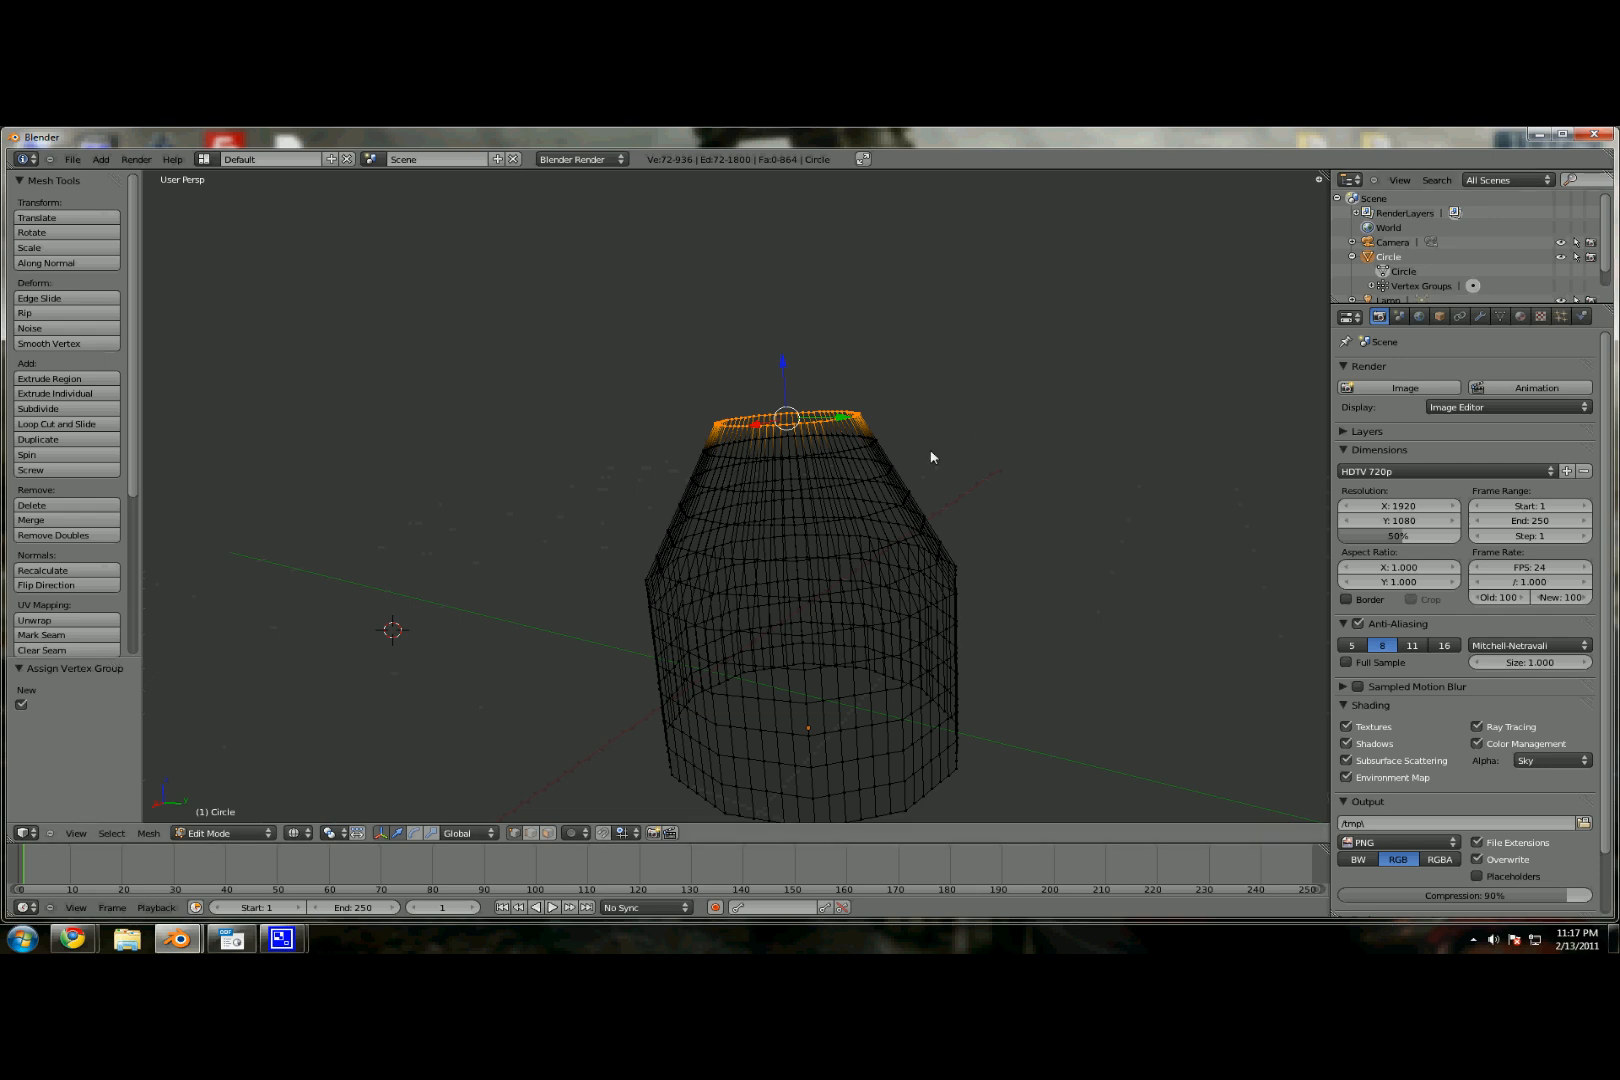
Step: Restore solid shading, deselect all vertices and return to Object Mode
{"action": "scroll", "coordinate": [940, 467], "scroll_direction": "down", "scroll_amount": 1}
{"action": "key", "text": "z"}
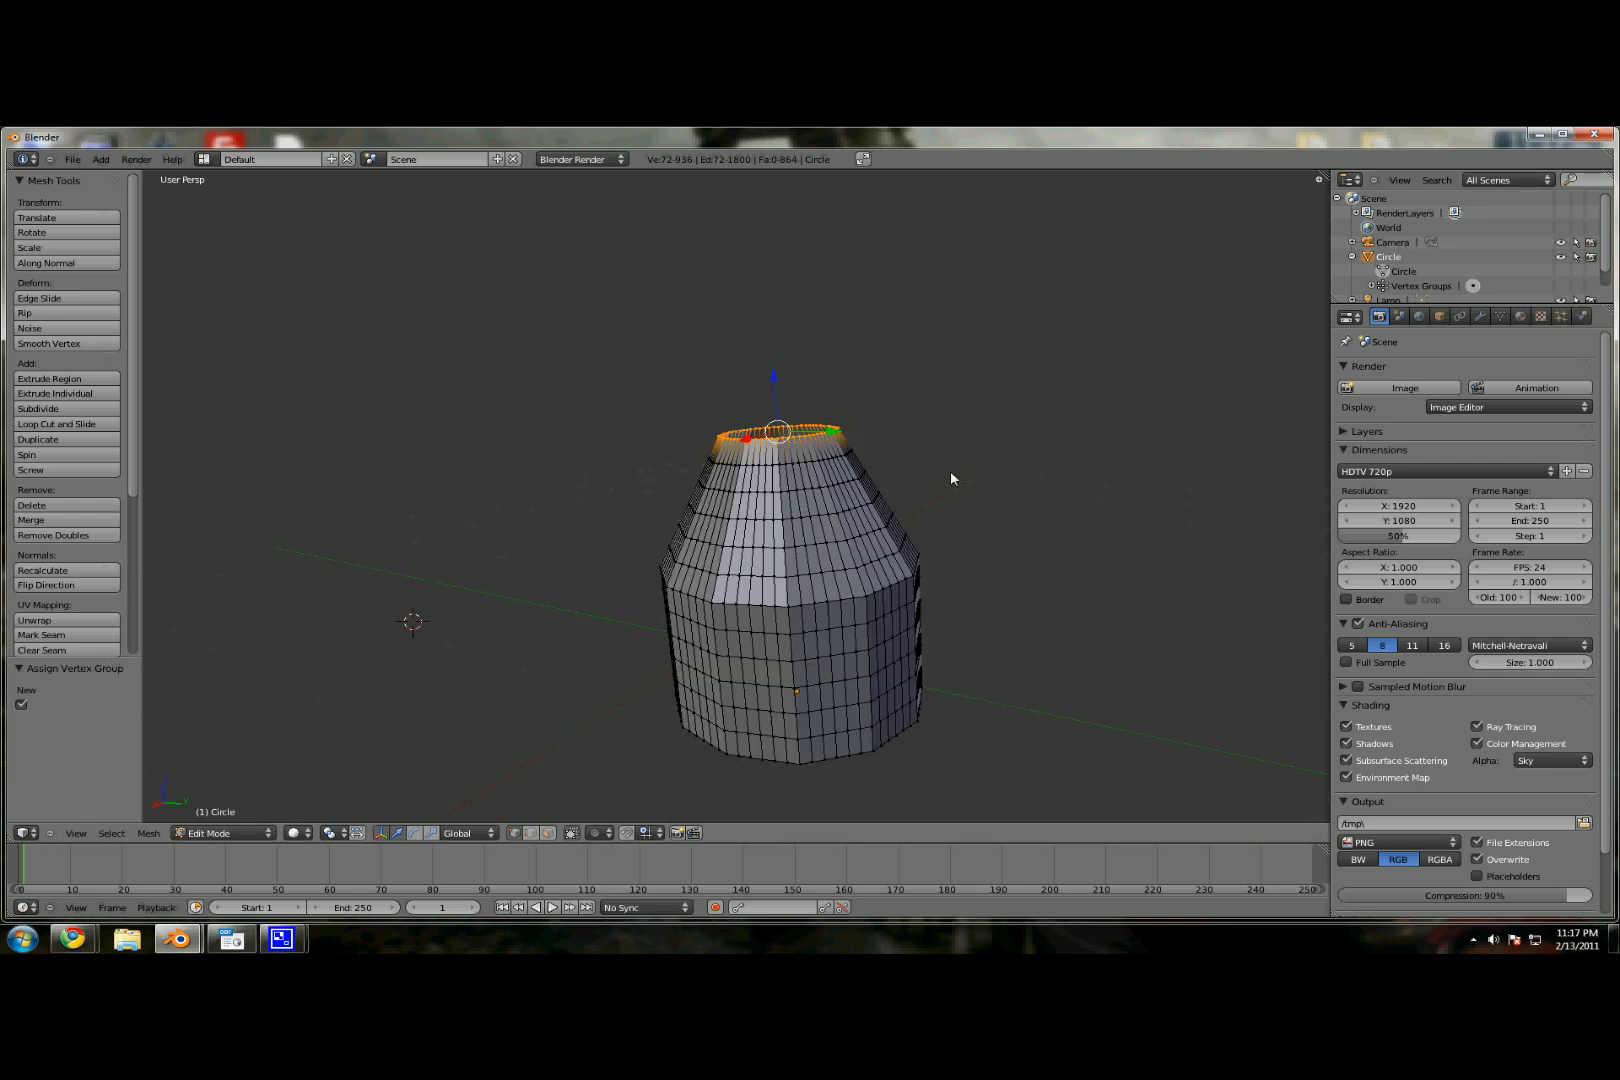
{"action": "key", "text": "a"}
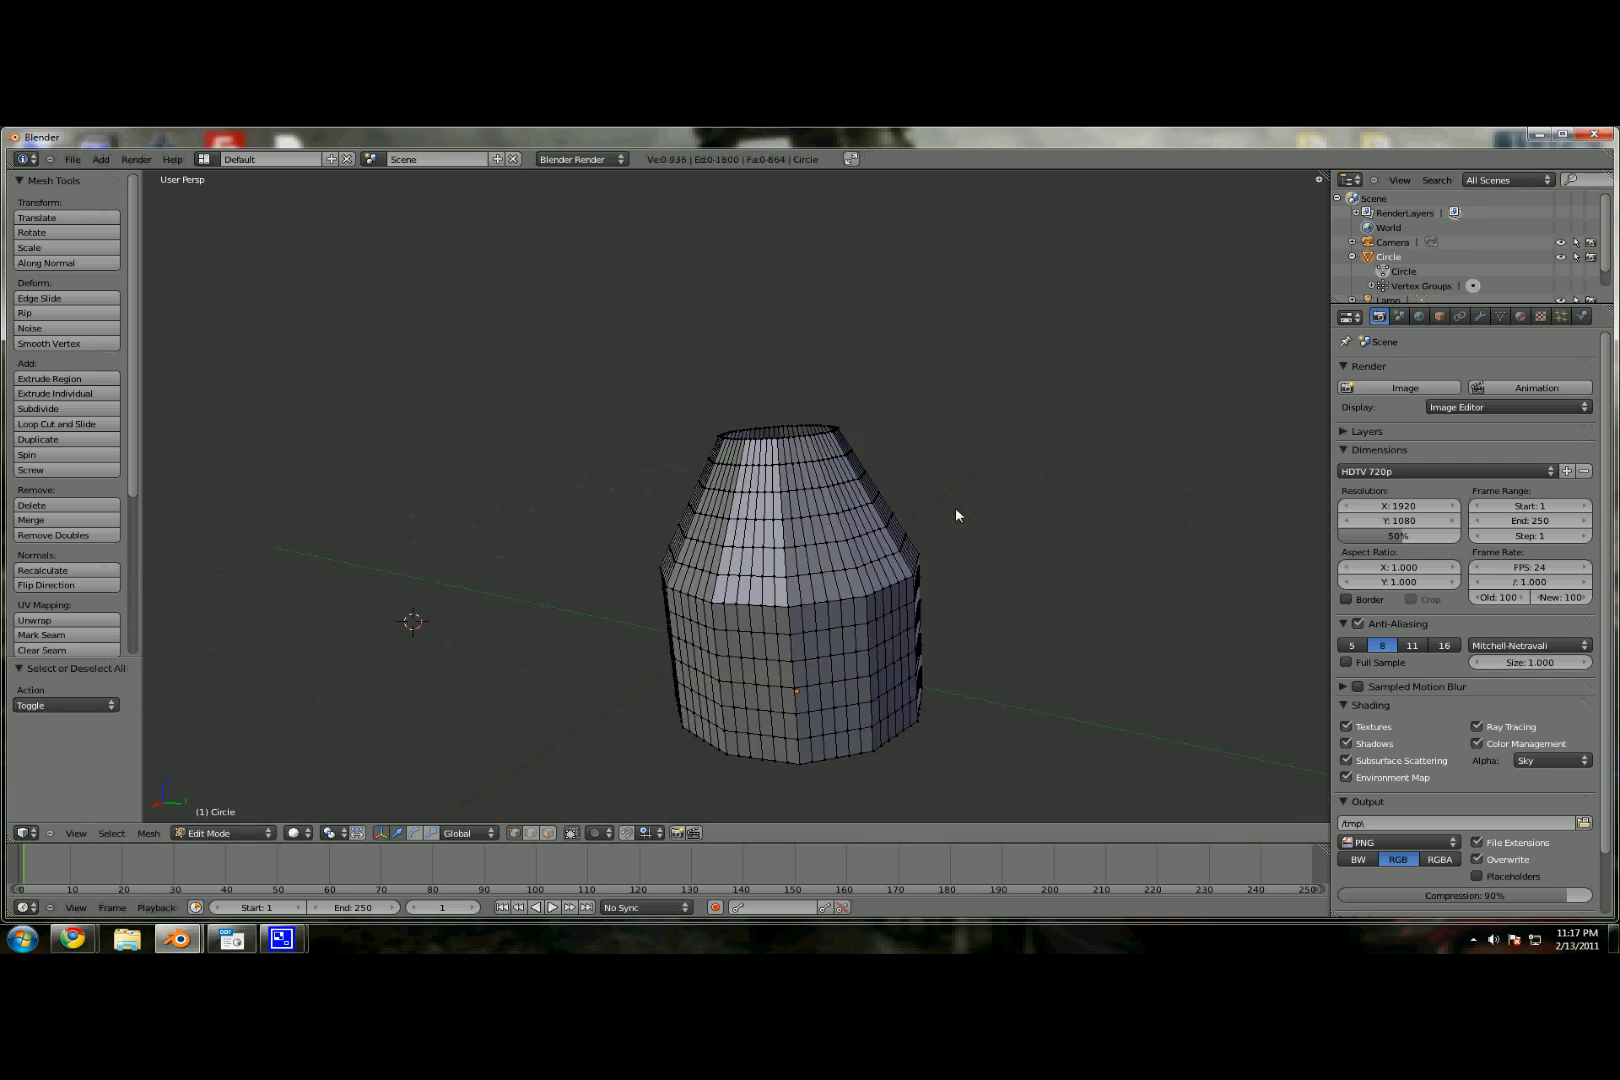
{"action": "key", "text": "Tab"}
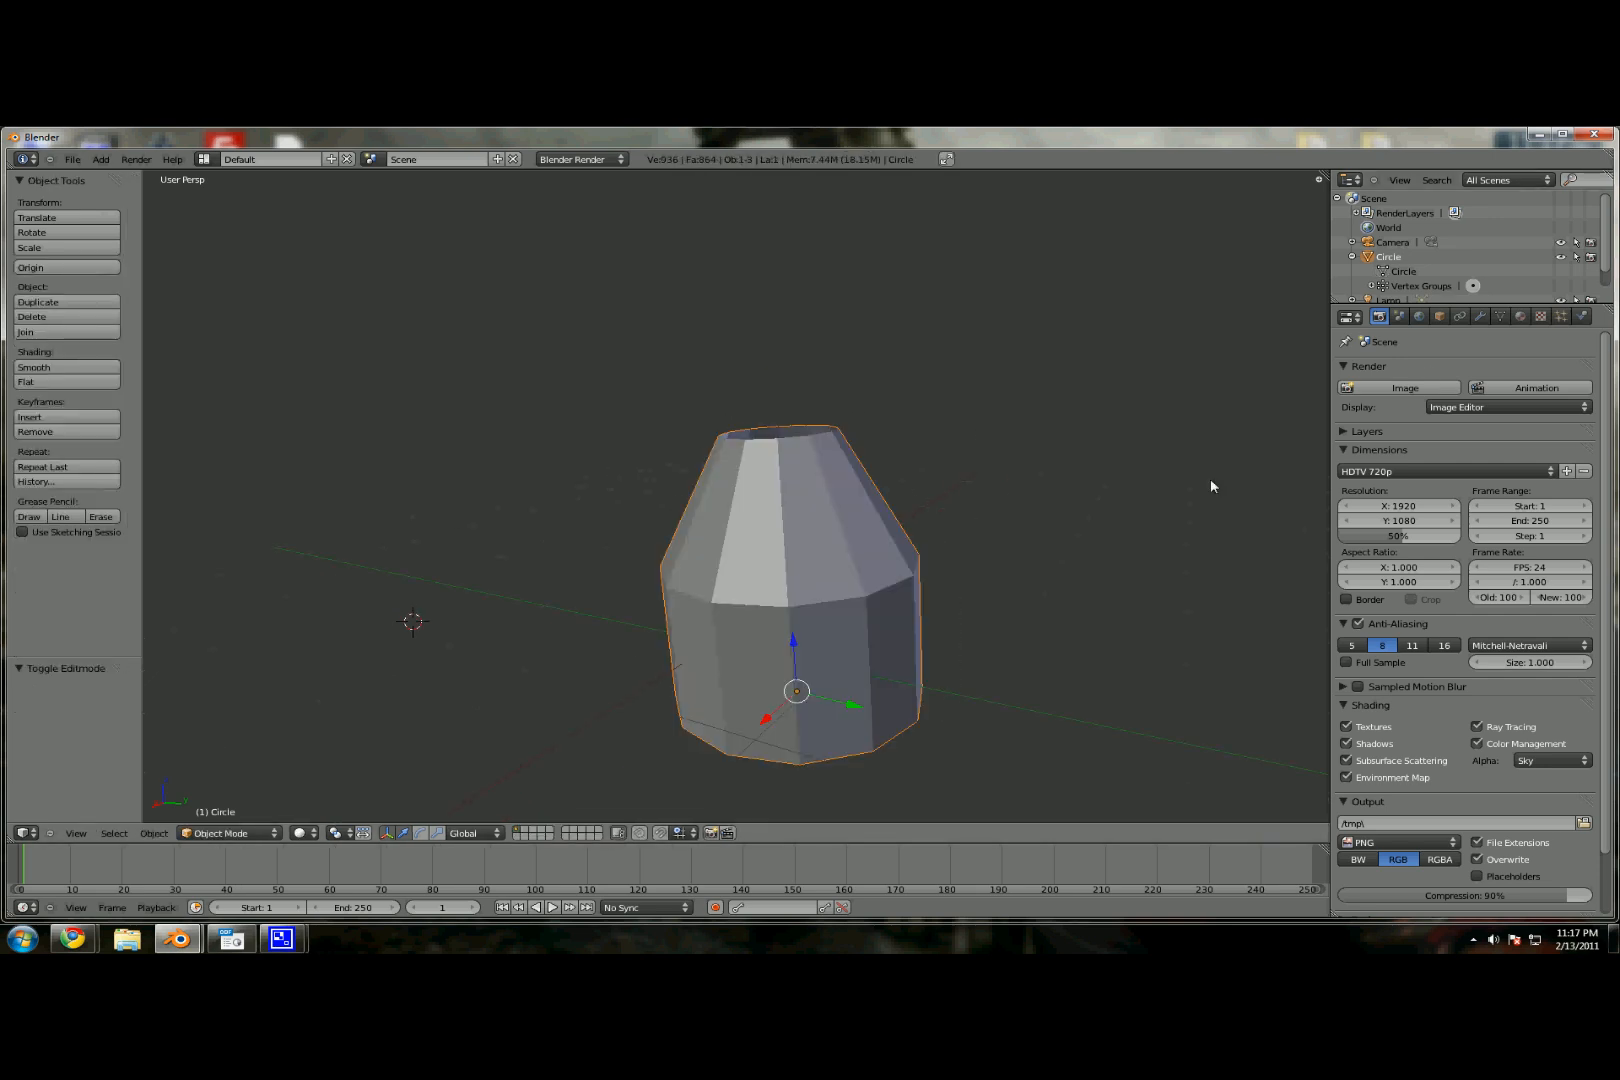
Step: Add a Cloth simulation to the Circle object and apply the Silk preset
{"action": "left_click", "coordinate": [1581, 317]}
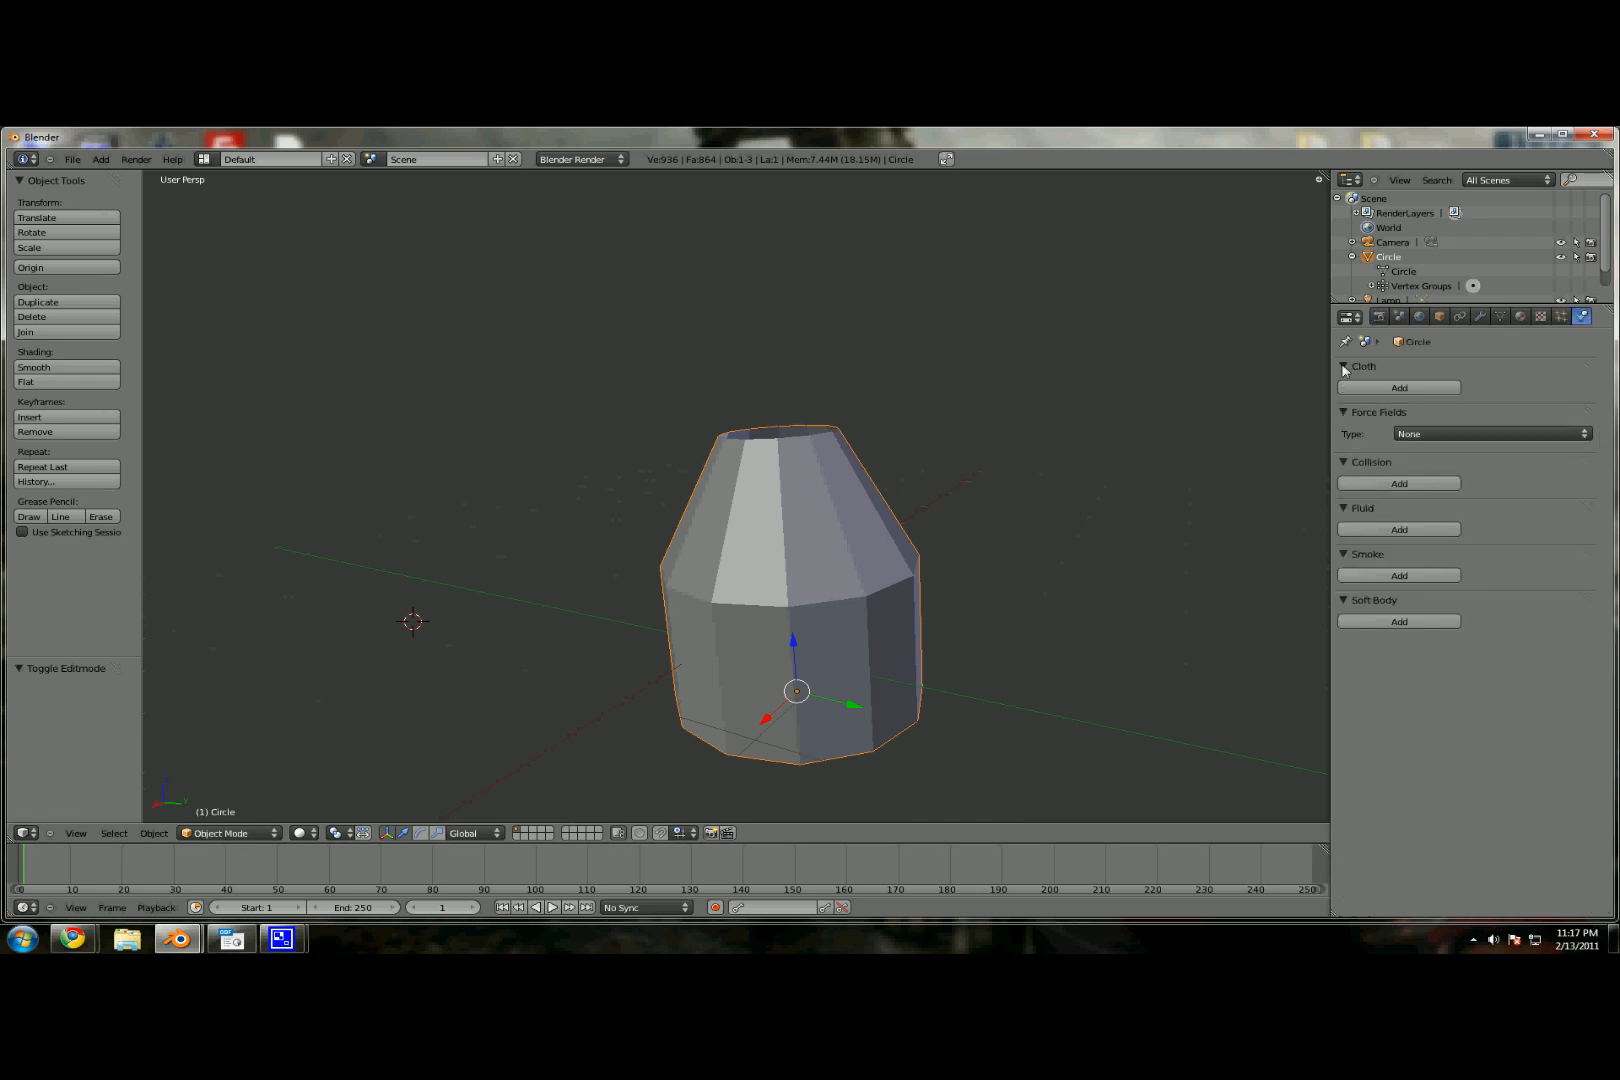
{"action": "left_click", "coordinate": [1388, 388]}
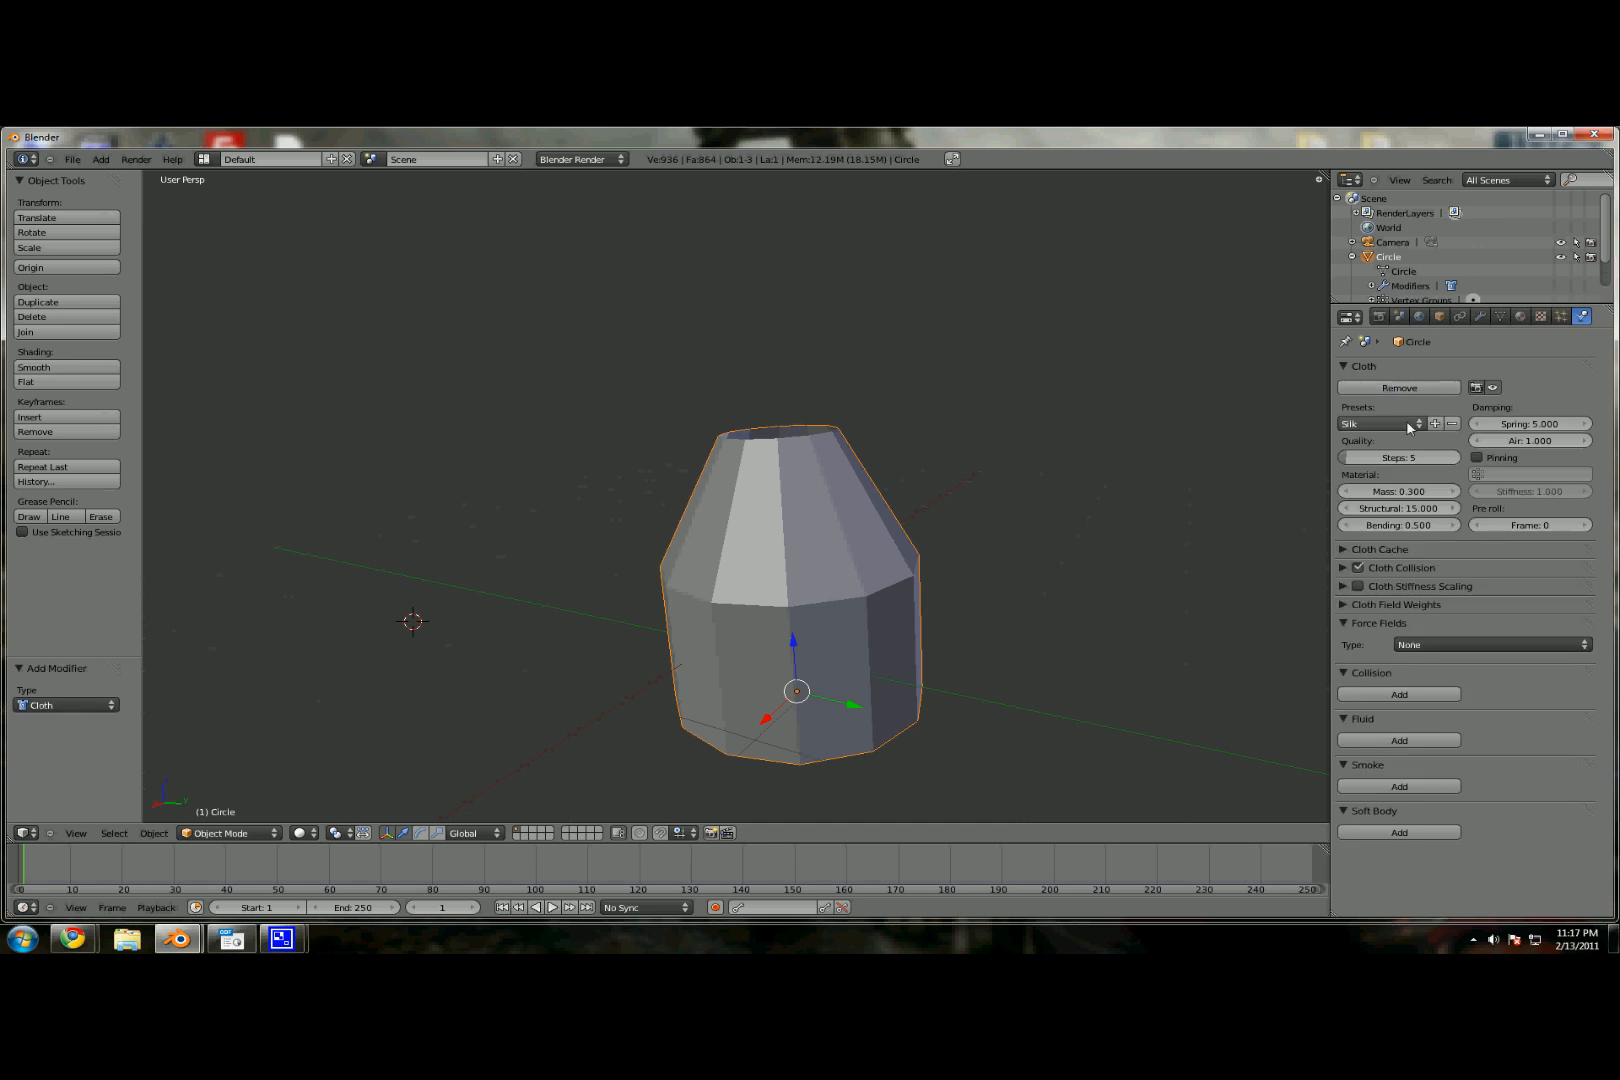
{"action": "left_click", "coordinate": [1410, 421]}
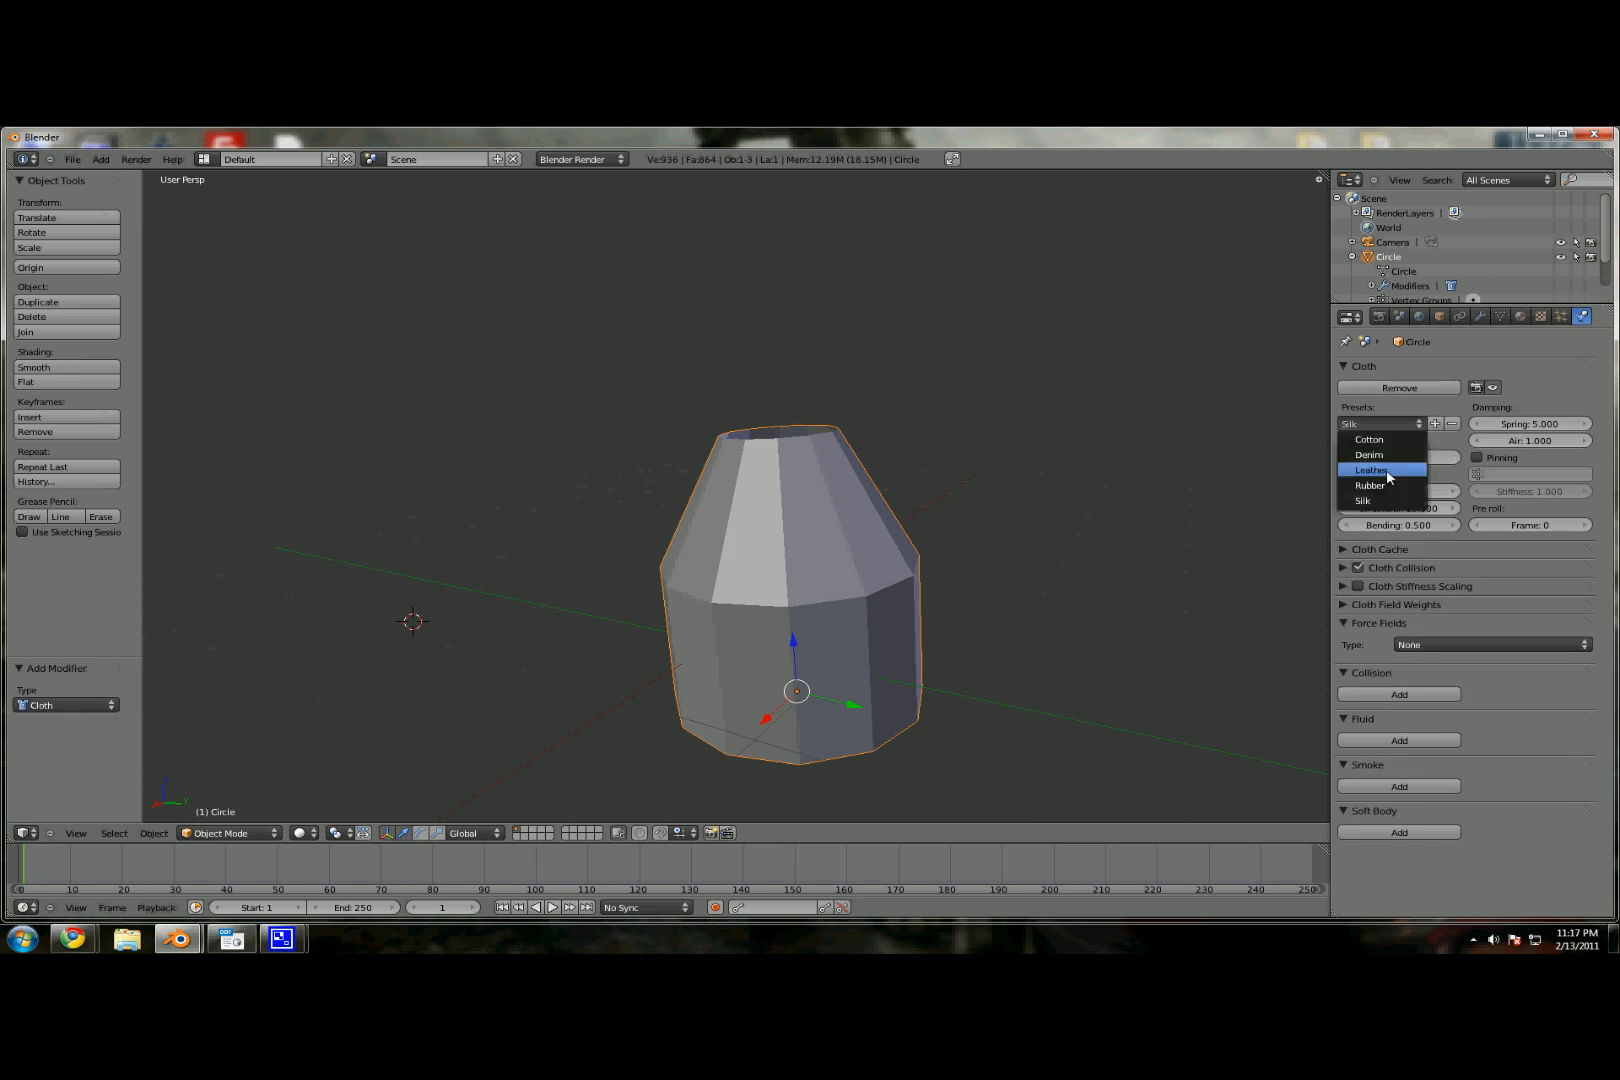
{"action": "left_click", "coordinate": [1398, 440]}
{"action": "left_click", "coordinate": [1405, 421]}
{"action": "left_click", "coordinate": [1371, 501]}
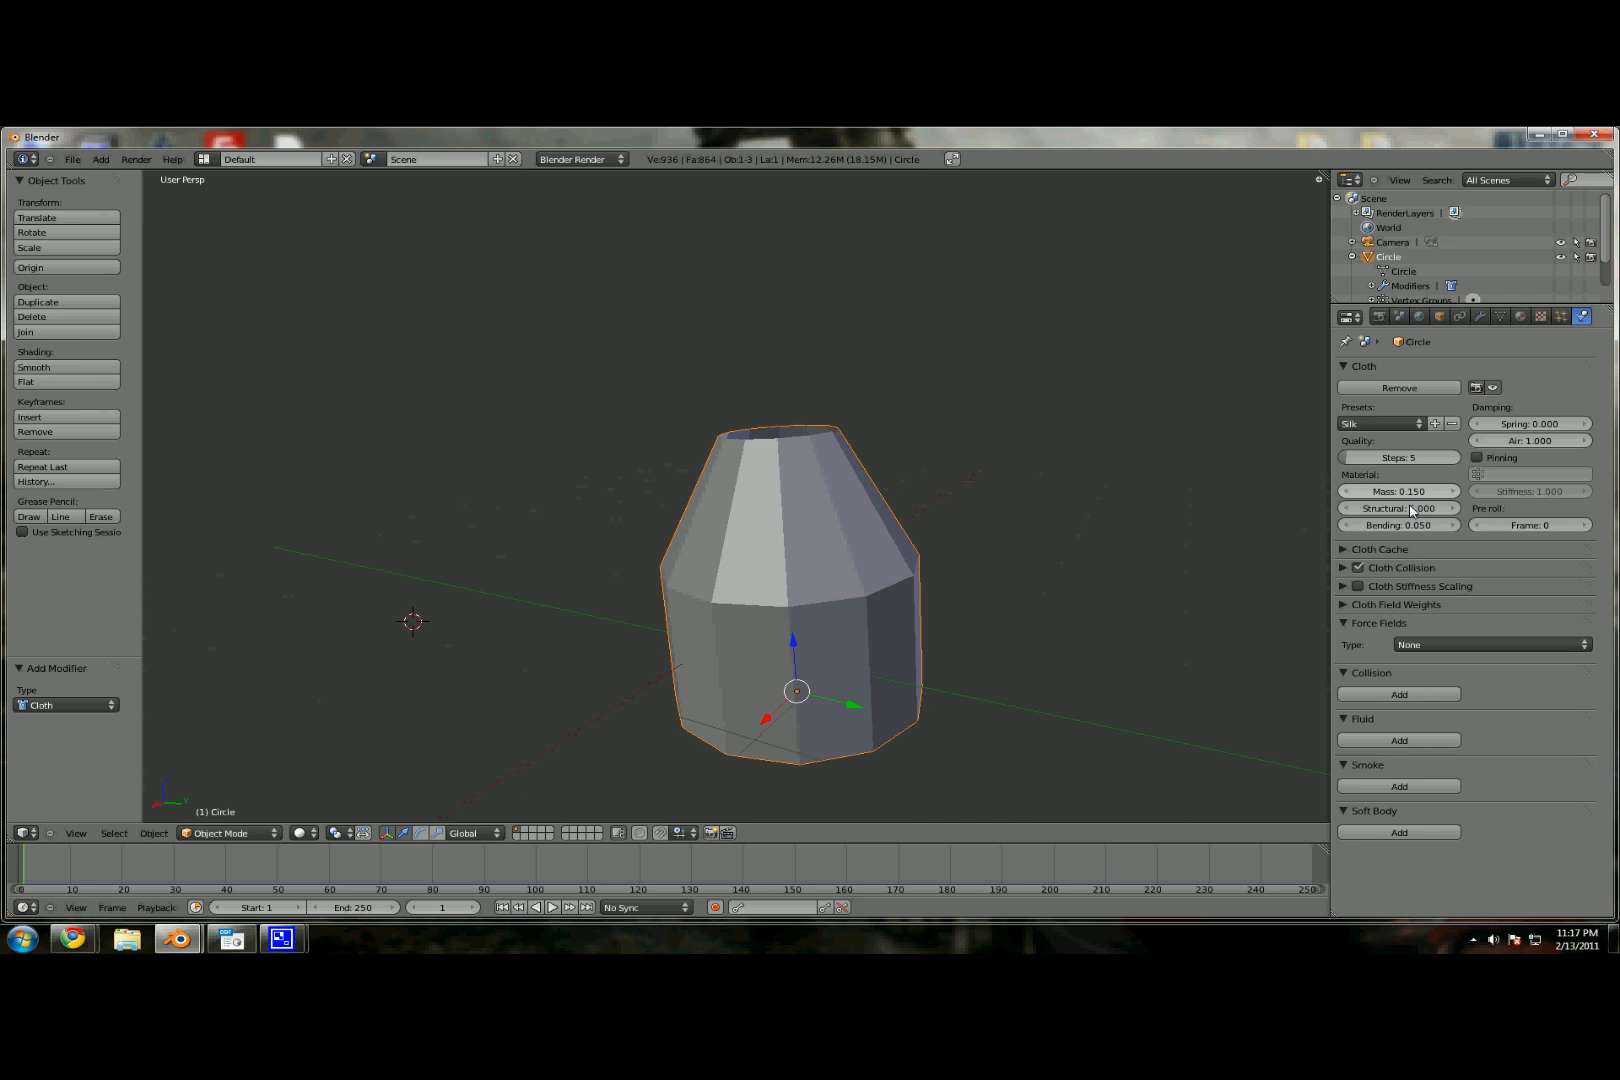
Step: Enable pinning in the tube's cloth settings and assign the vertex group "Group" as the pin group
{"action": "left_click", "coordinate": [1497, 457]}
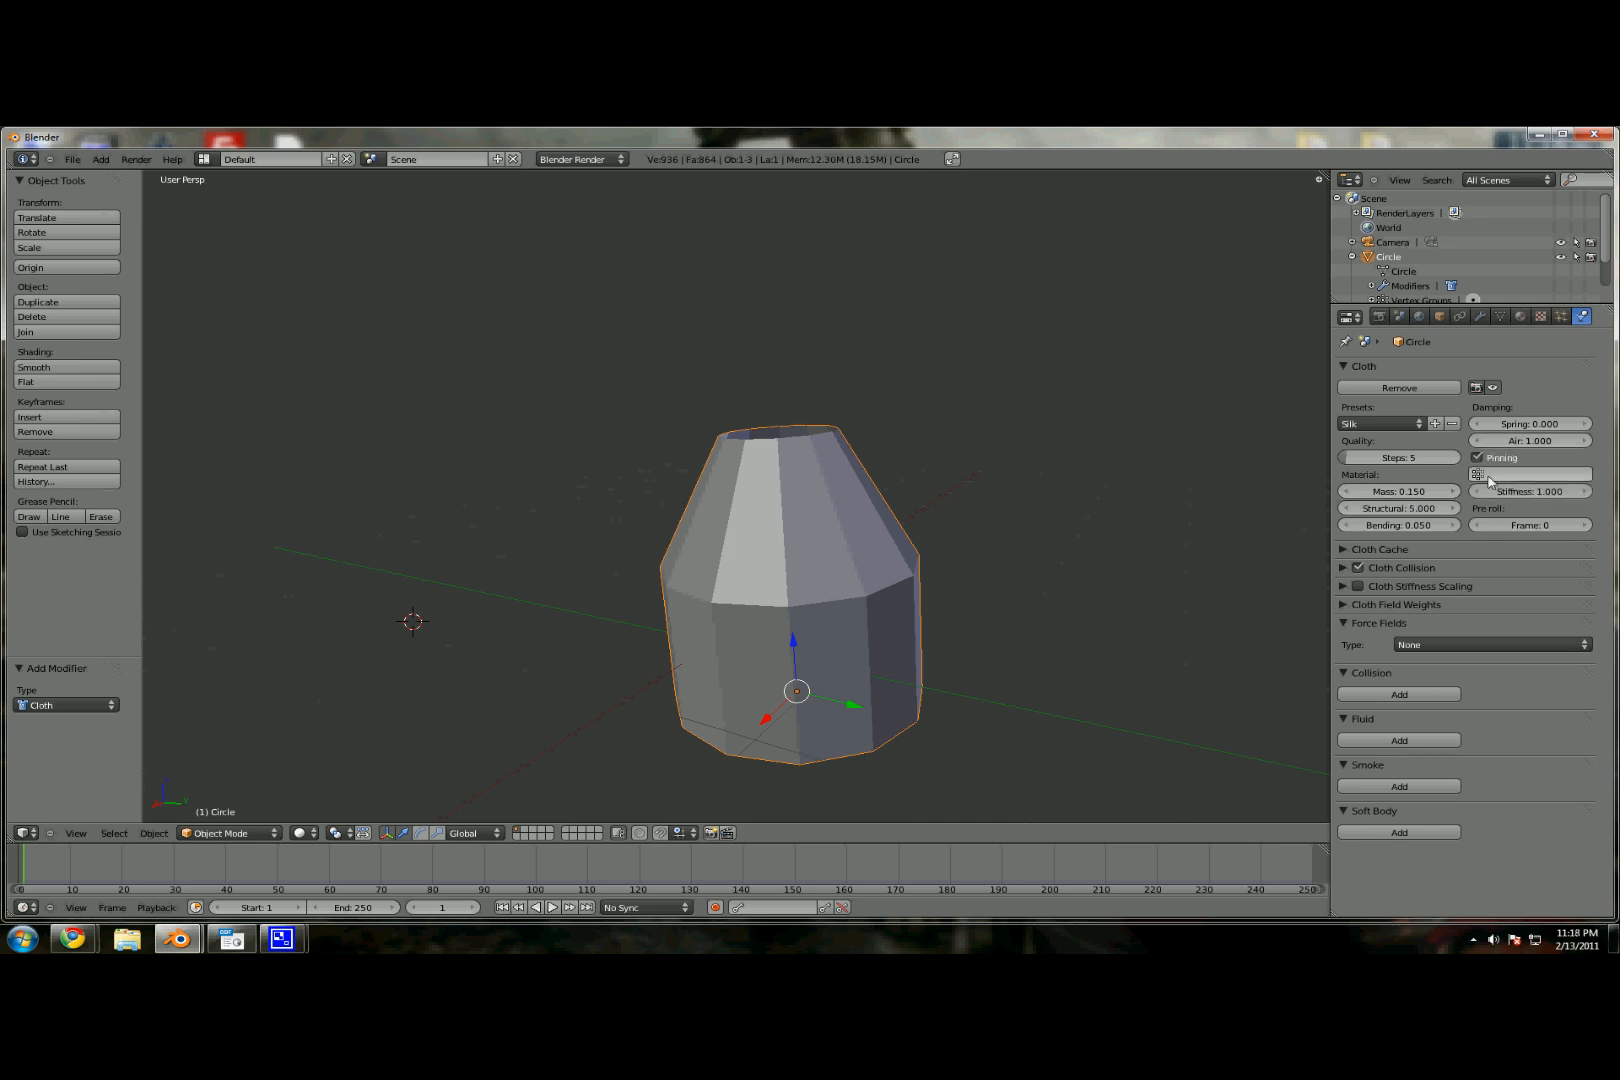
{"action": "left_click", "coordinate": [1492, 475]}
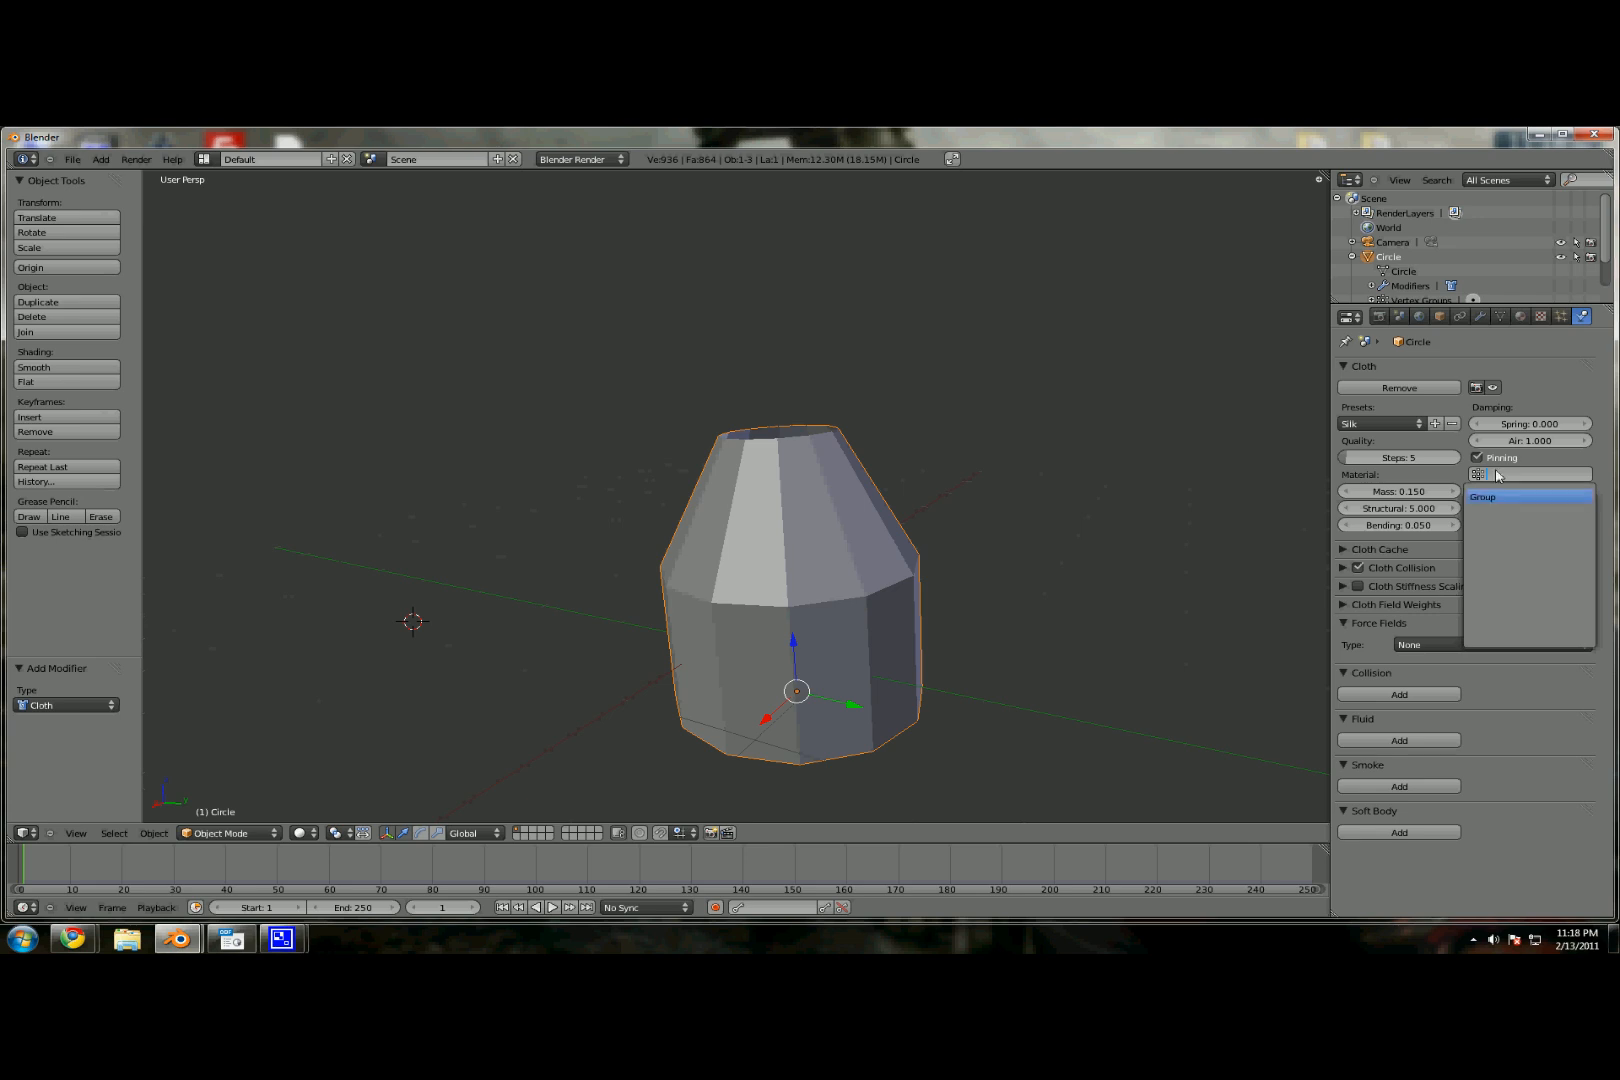
{"action": "left_click", "coordinate": [1488, 498]}
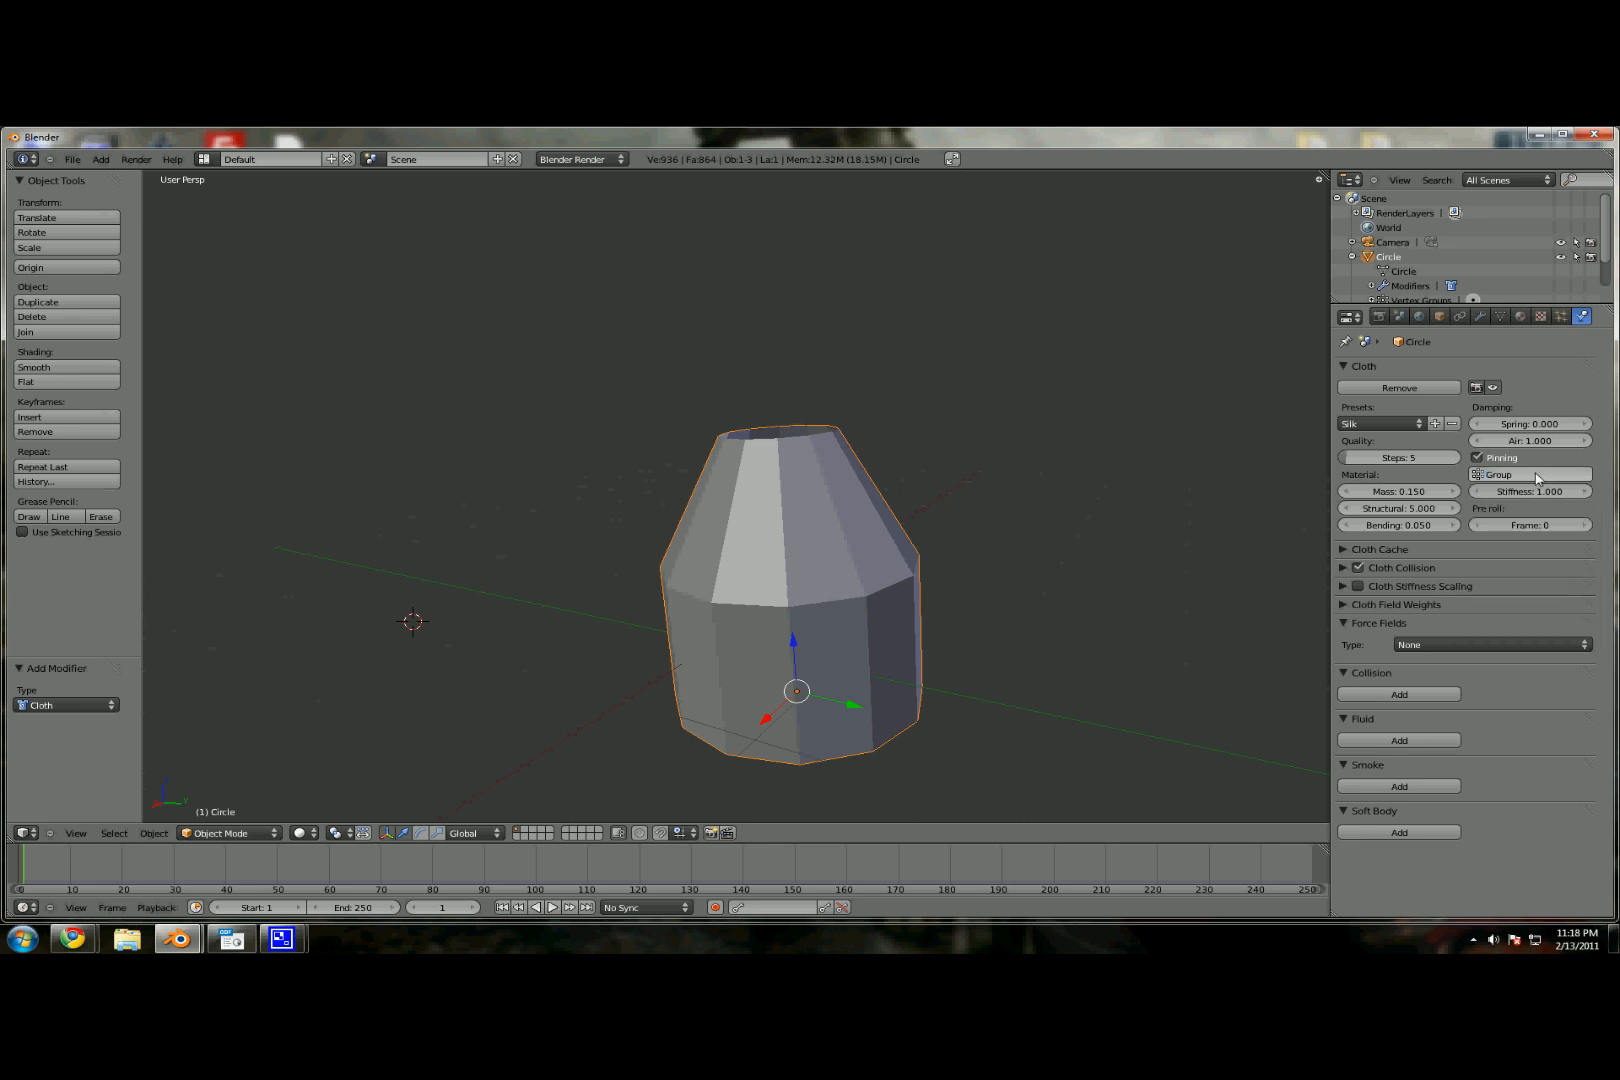
{"action": "scroll", "coordinate": [1453, 272], "scroll_direction": "down", "scroll_amount": 2}
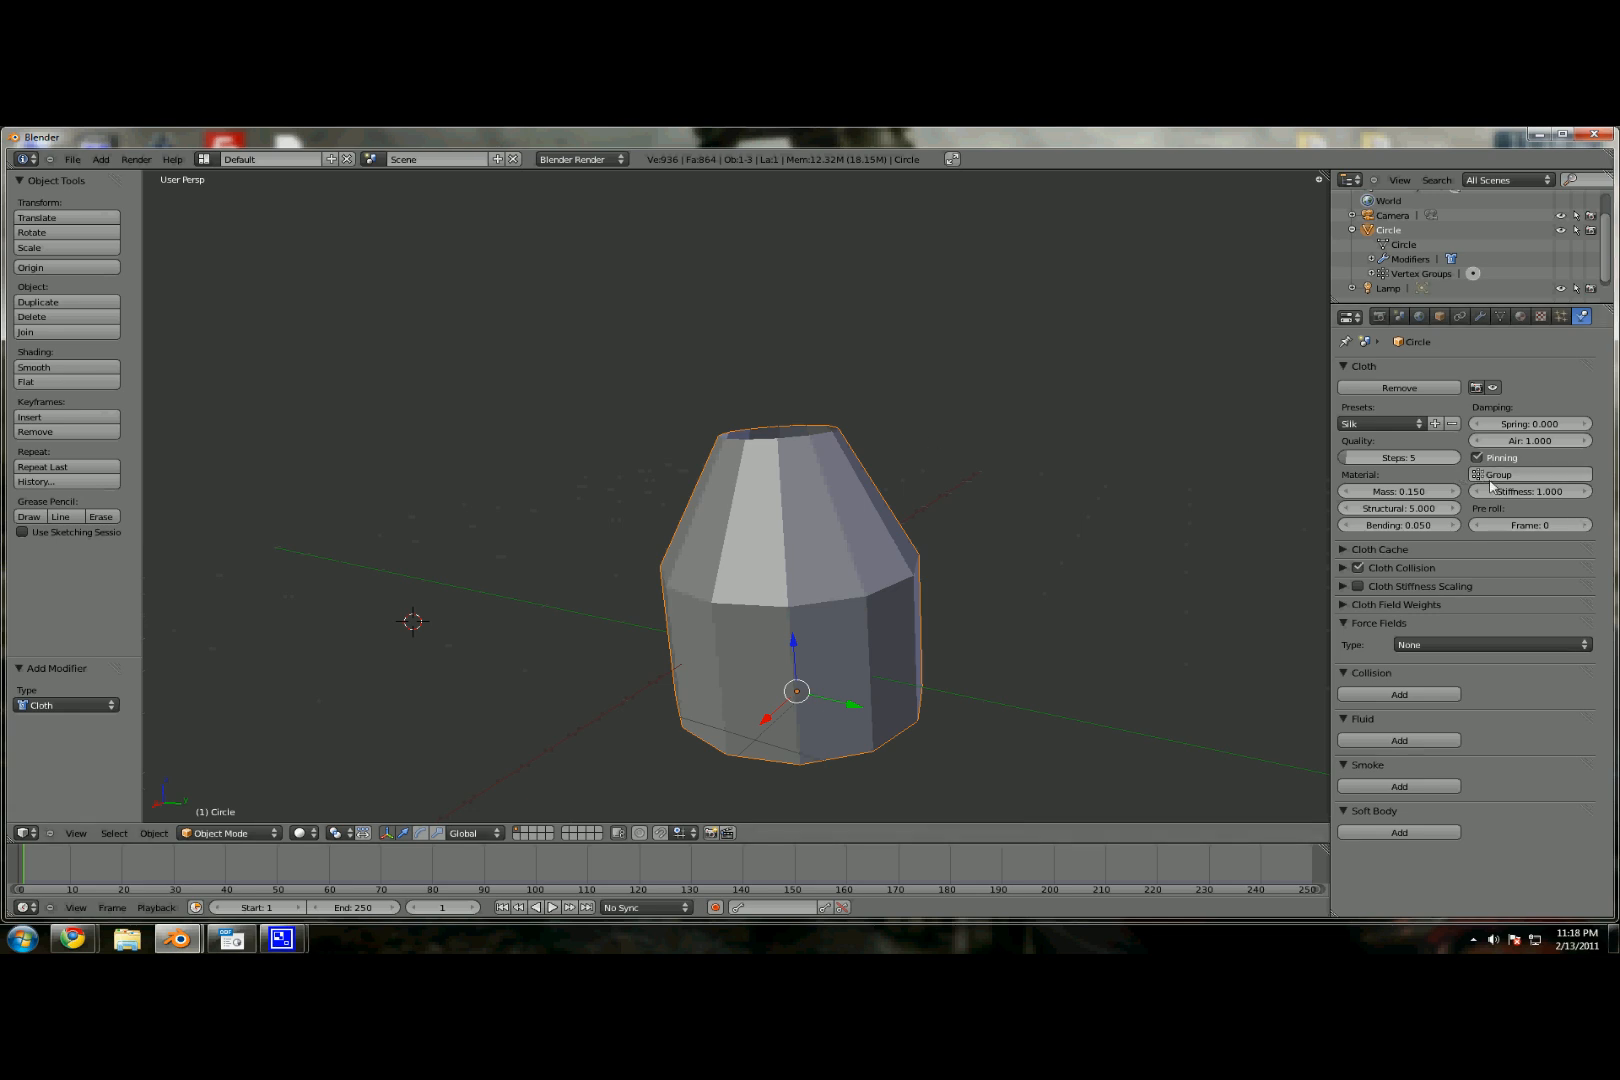
Step: Set the animation's end frame to 200
{"action": "scroll", "coordinate": [1023, 530], "scroll_direction": "down", "scroll_amount": 1}
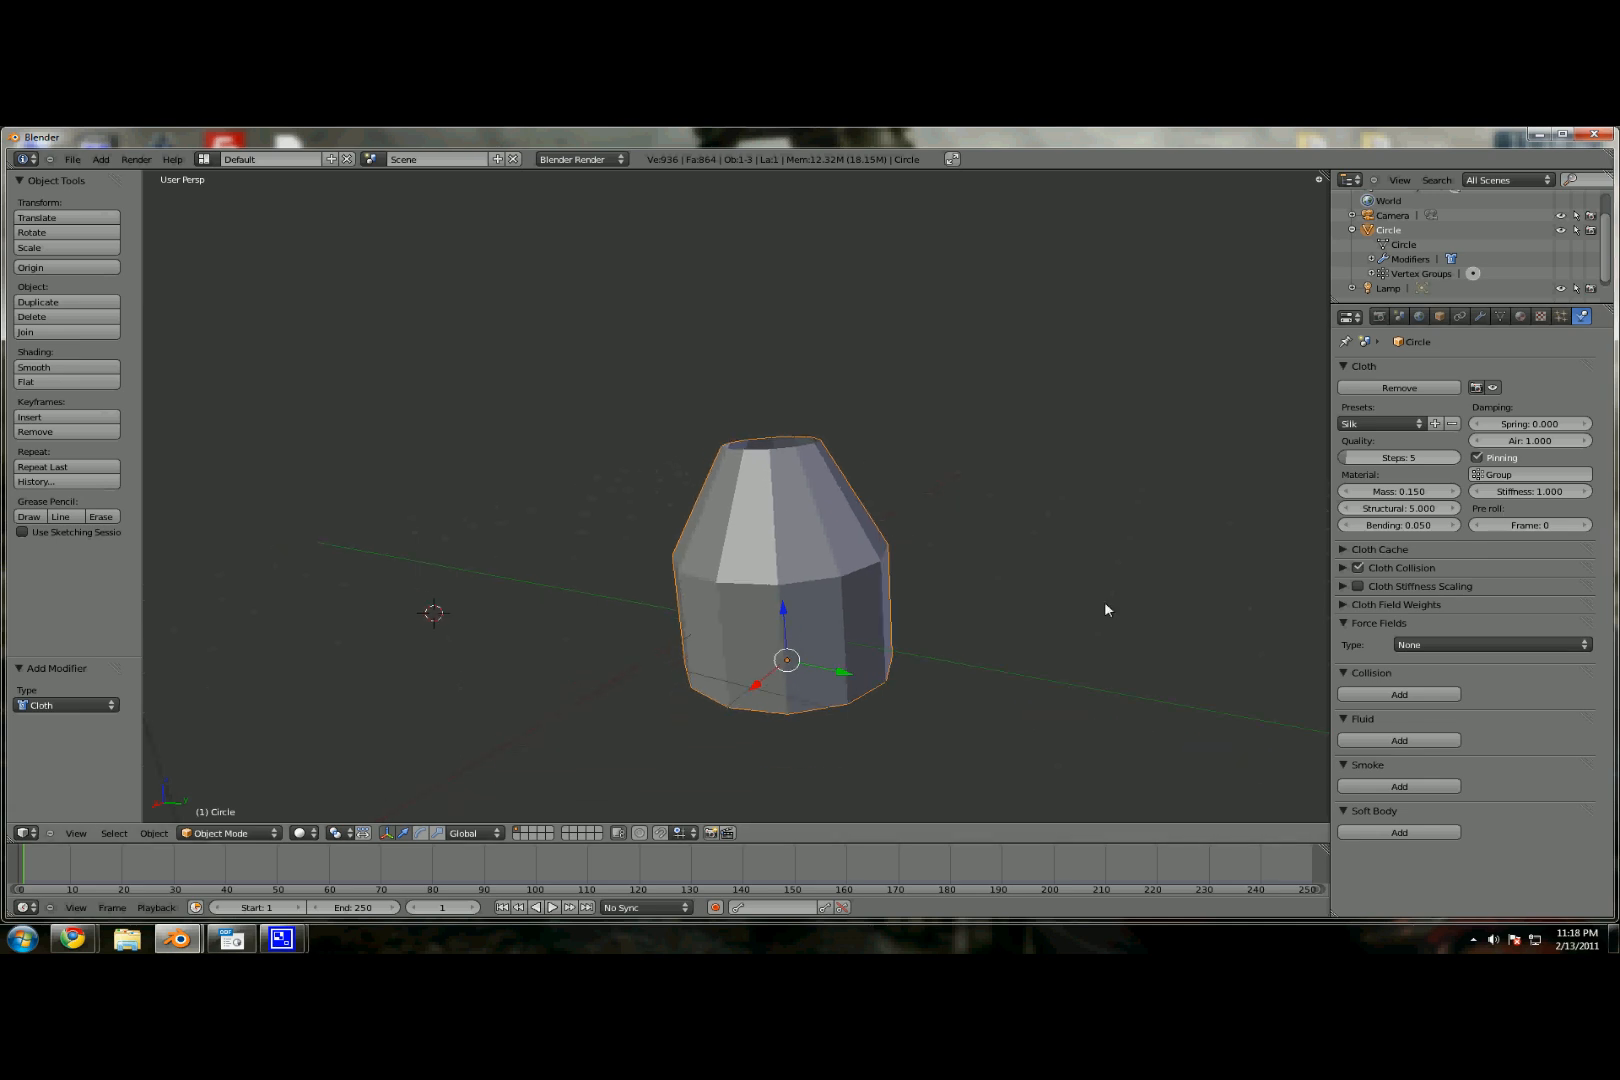
{"action": "middle_click_drag", "start_coordinate": [1066, 614], "coordinate": [758, 655]}
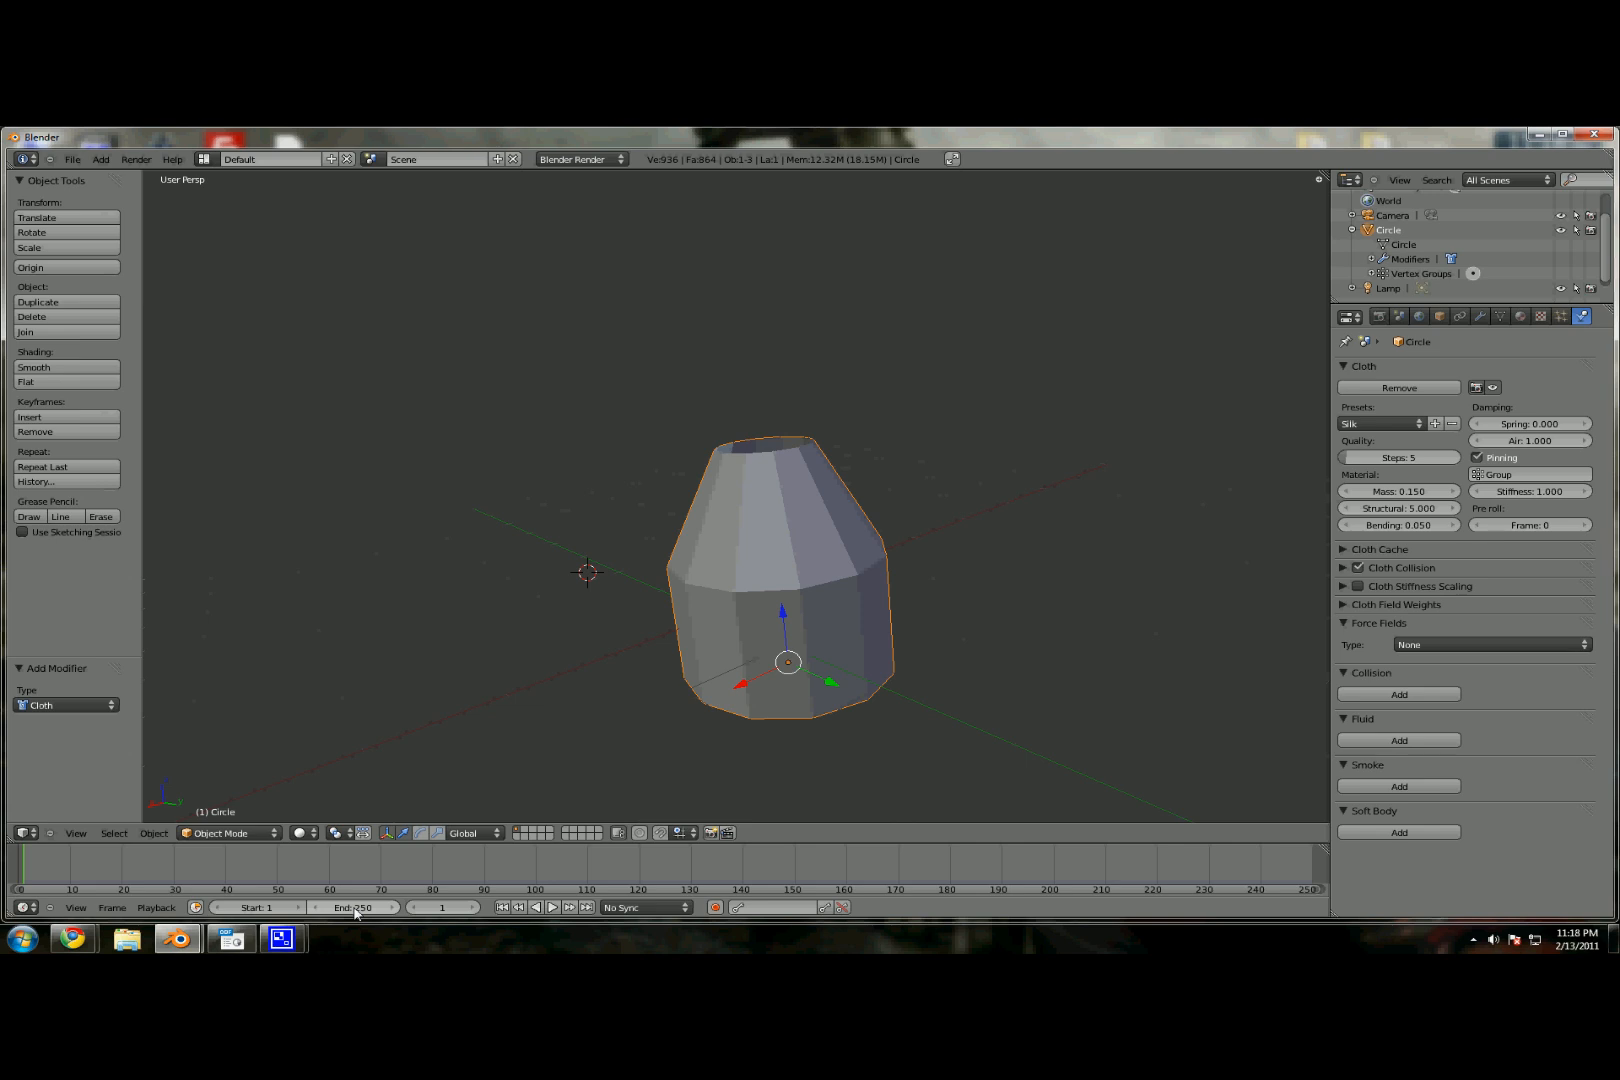
{"action": "left_click", "coordinate": [355, 908]}
{"action": "type", "text": "200"}
{"action": "key", "text": "Return"}
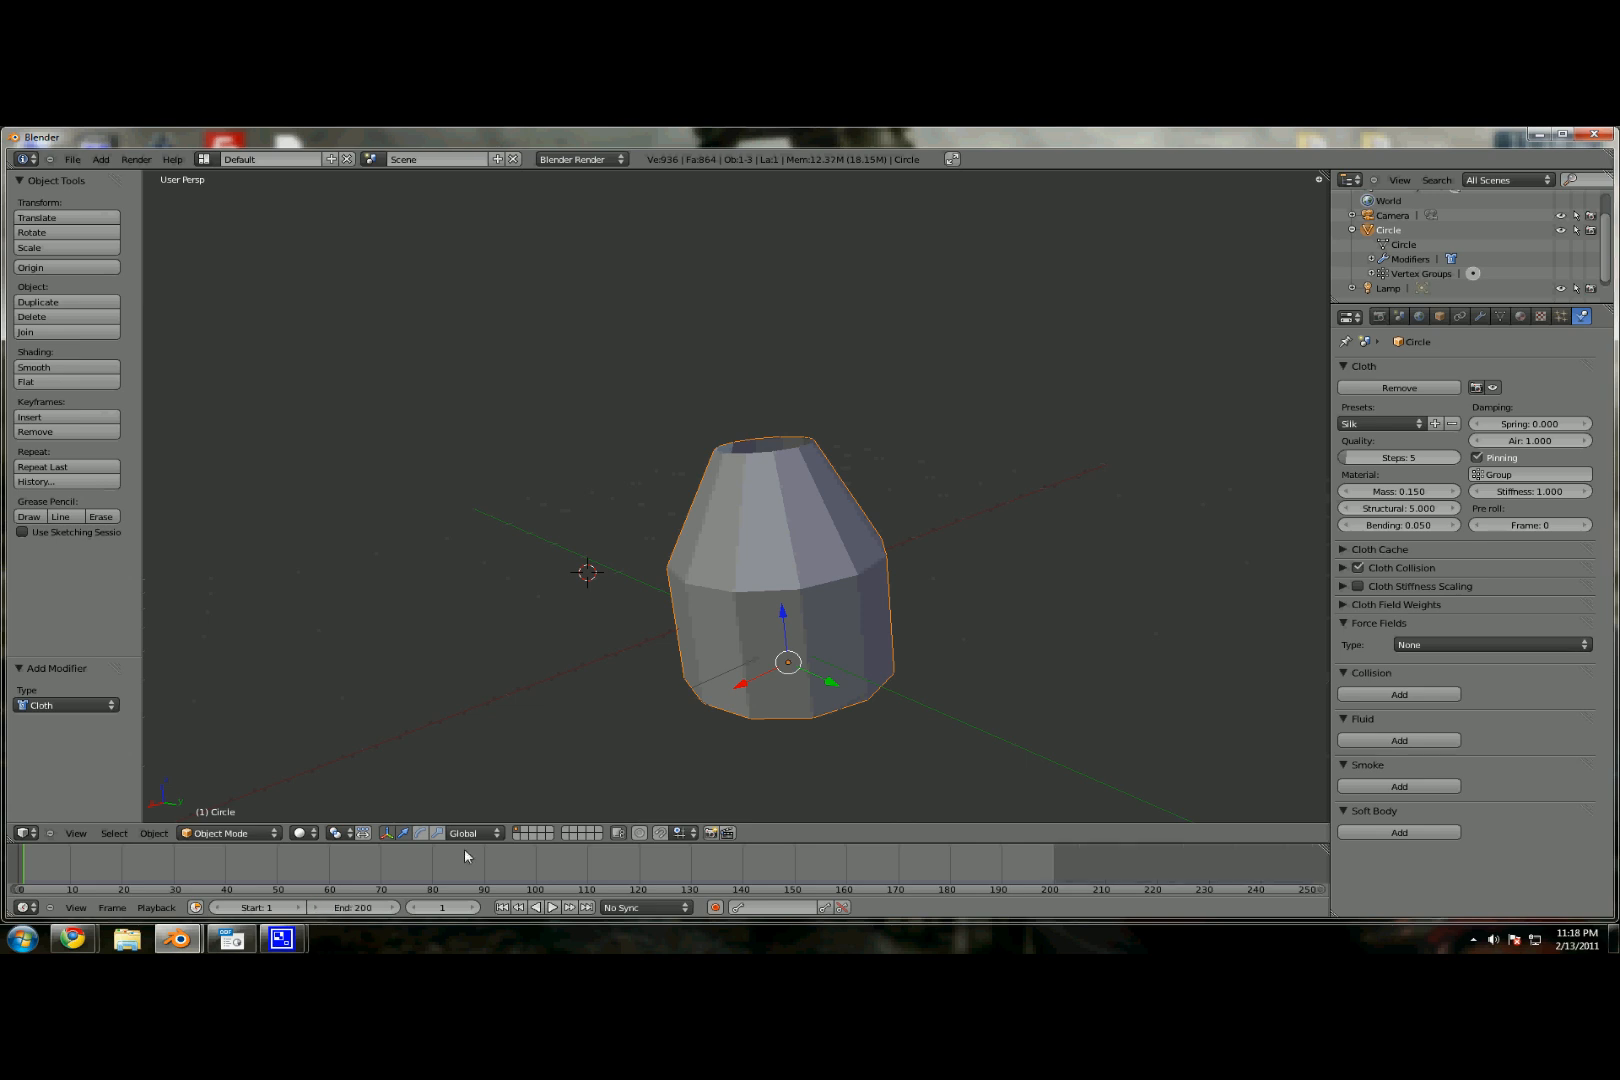
Step: Play the cloth simulation and view the draping tube from another side
{"action": "scroll", "coordinate": [1071, 843], "scroll_direction": "down", "scroll_amount": 1}
{"action": "scroll", "coordinate": [963, 775], "scroll_direction": "up", "scroll_amount": 1}
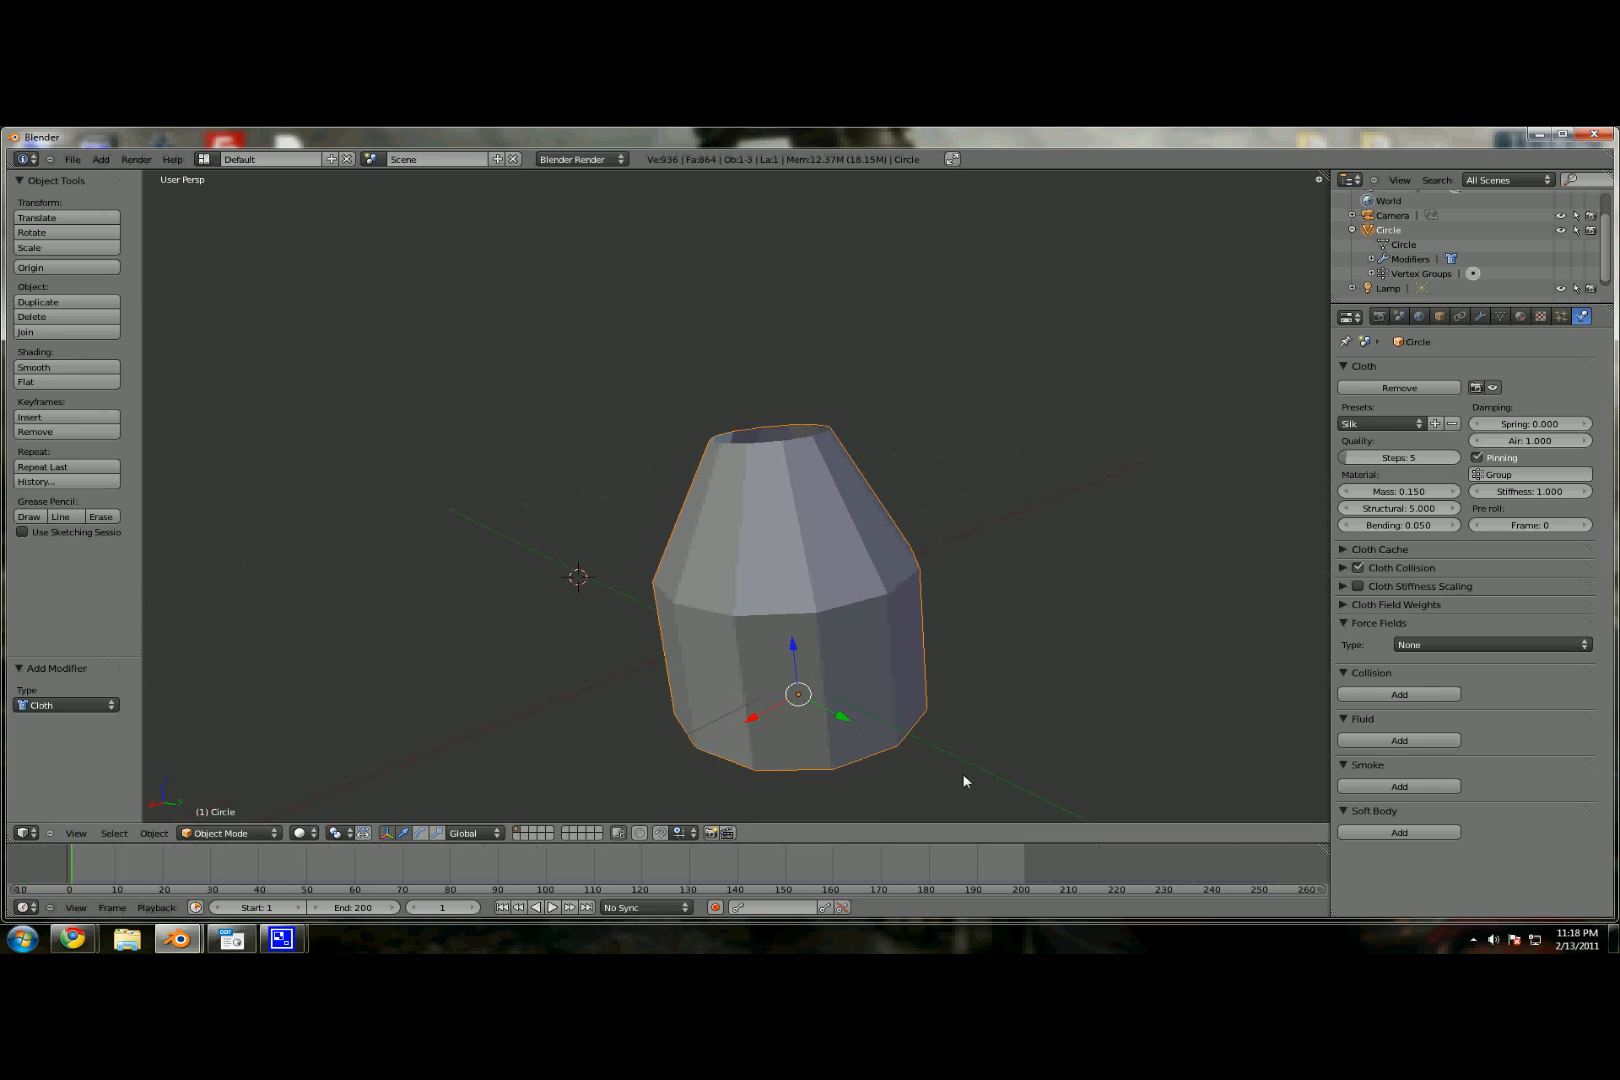
{"action": "scroll", "coordinate": [985, 750], "scroll_direction": "down", "scroll_amount": 1}
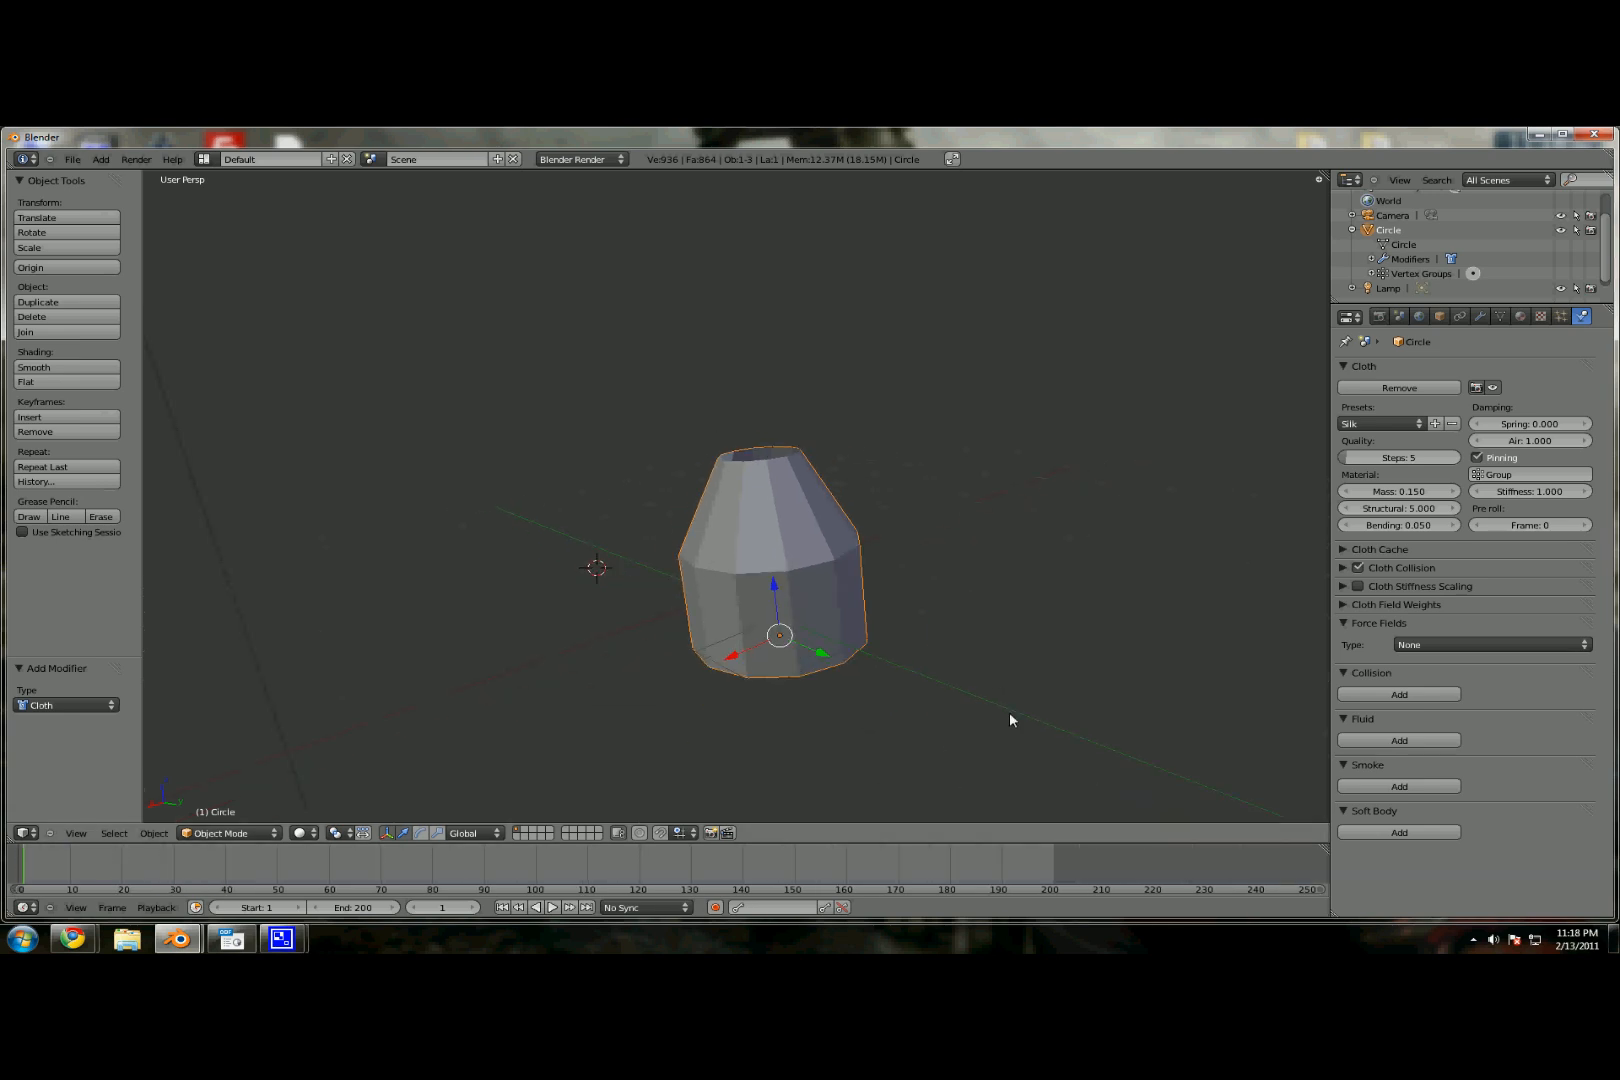
{"action": "key", "text": "alt+a"}
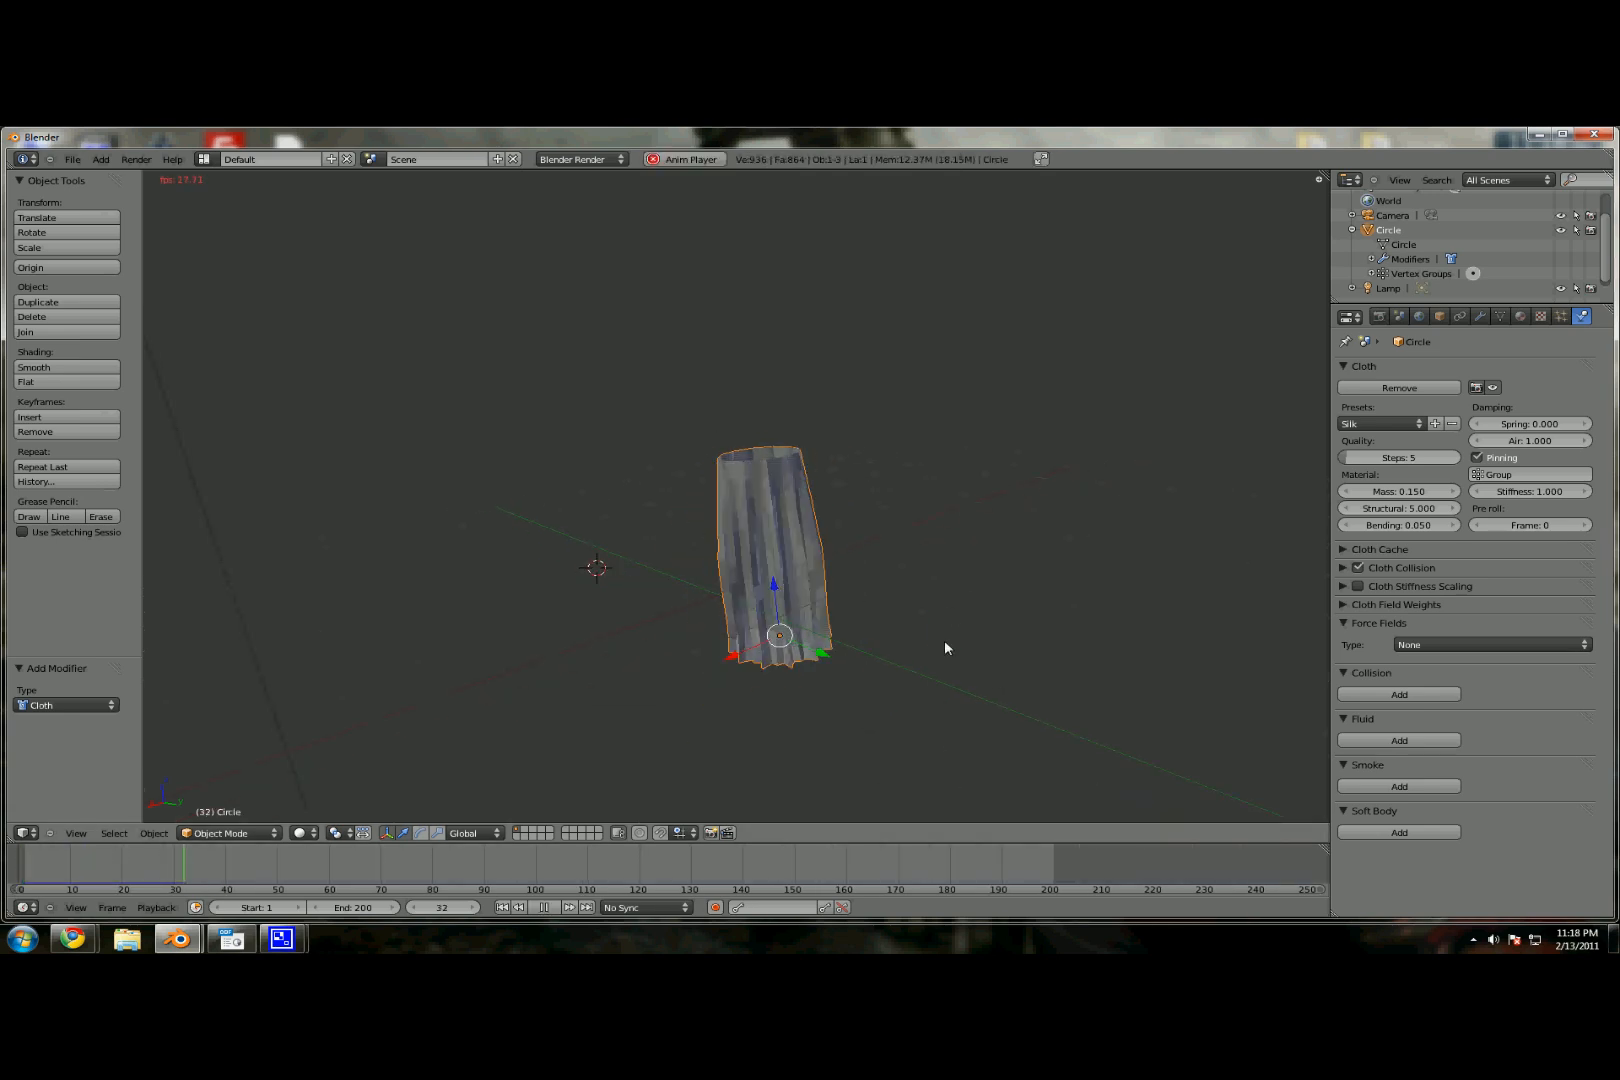
{"action": "middle_click_drag", "start_coordinate": [944, 639], "coordinate": [888, 607]}
{"action": "scroll", "coordinate": [888, 610], "scroll_direction": "down", "scroll_amount": 1}
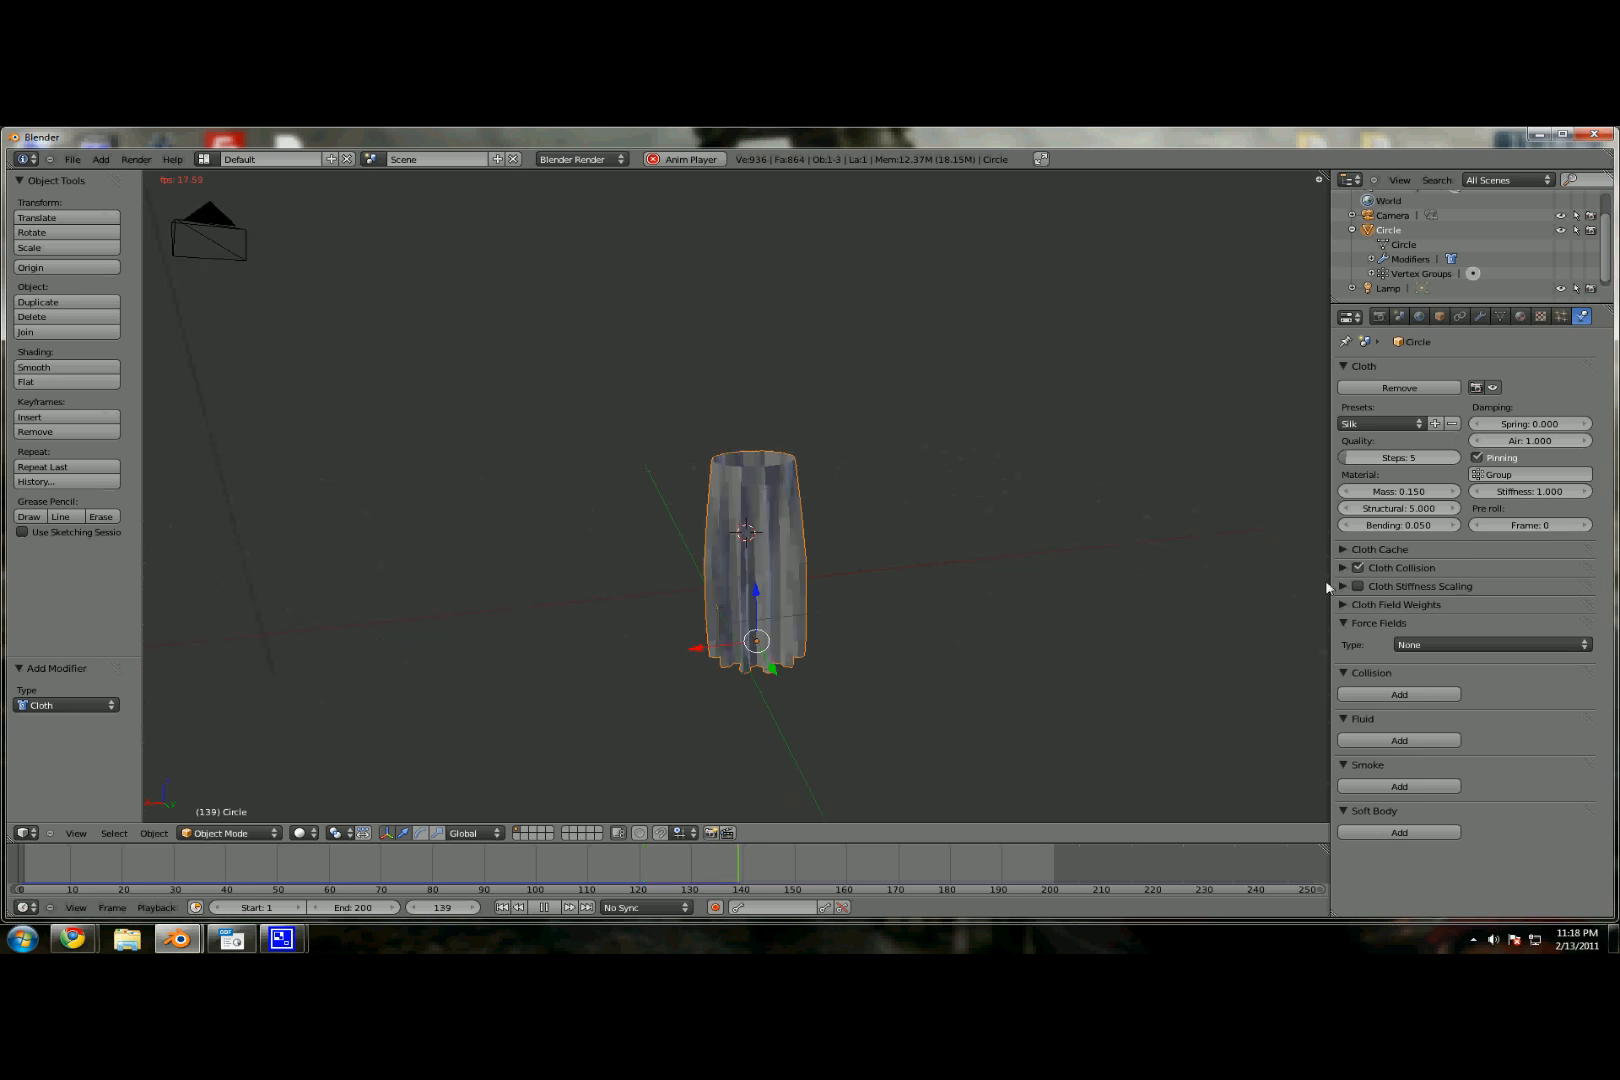
Step: Enable self collision in the tube's cloth collision settings and set the self-collision quality to 2
{"action": "left_click", "coordinate": [1343, 567]}
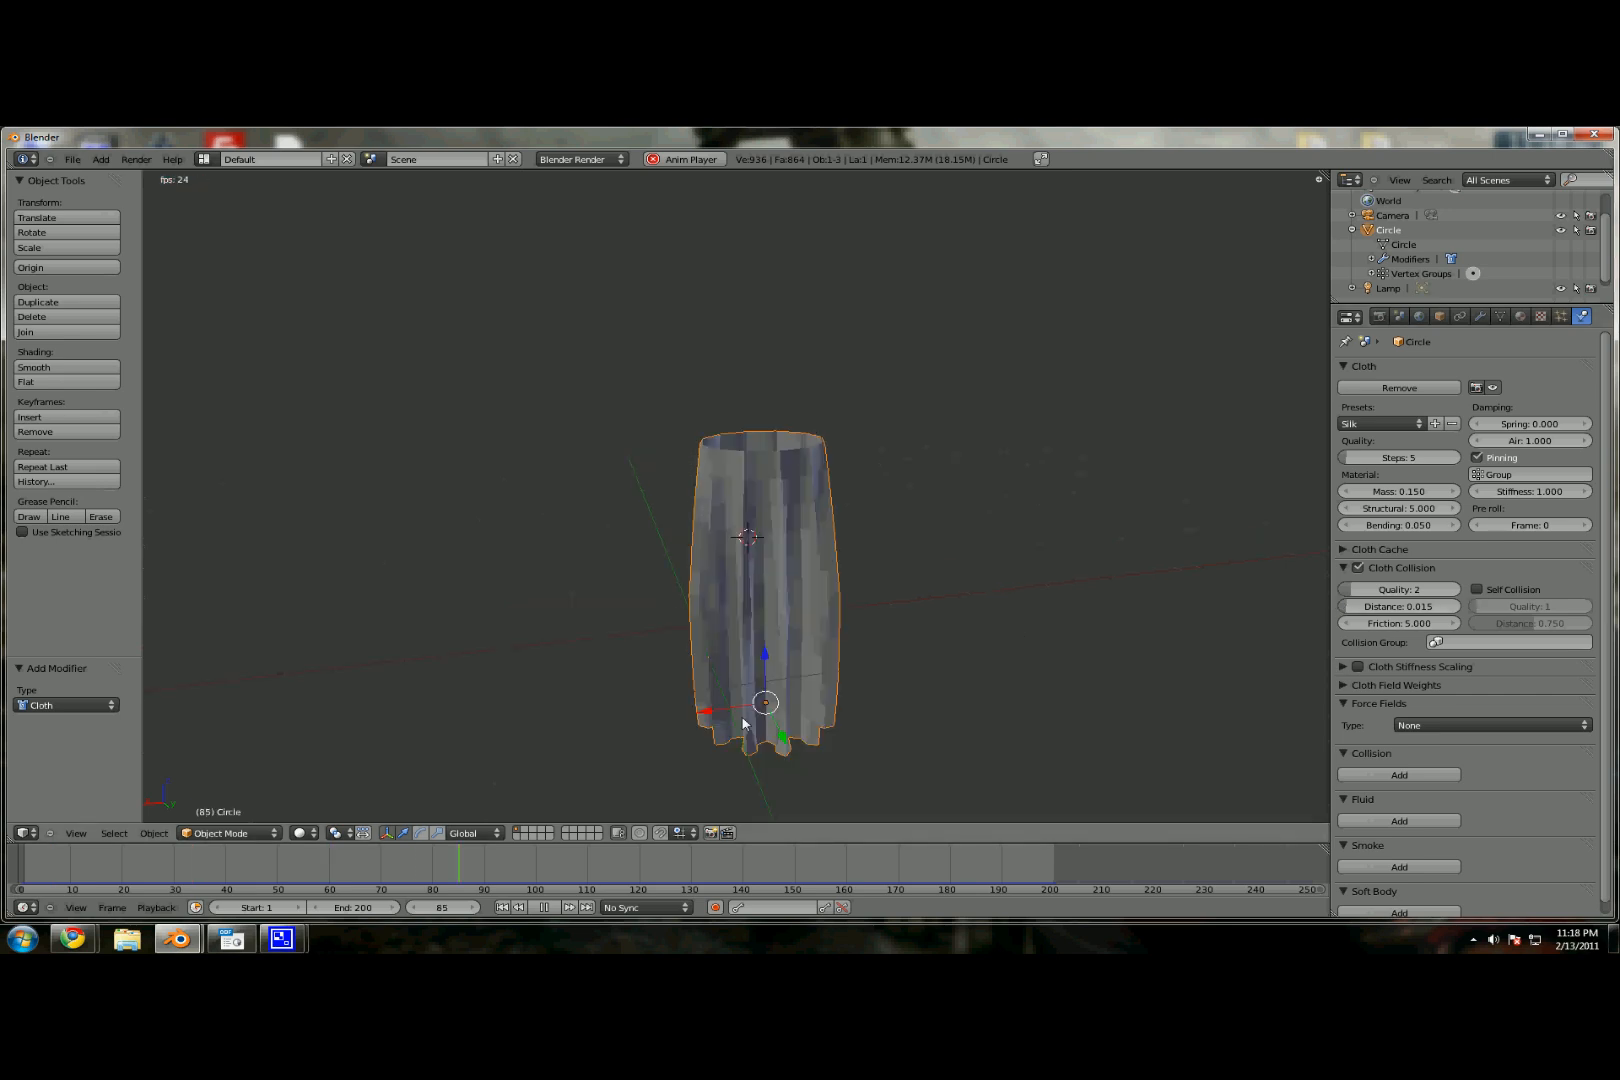
{"action": "left_click", "coordinate": [1477, 589]}
{"action": "left_click", "coordinate": [1505, 606]}
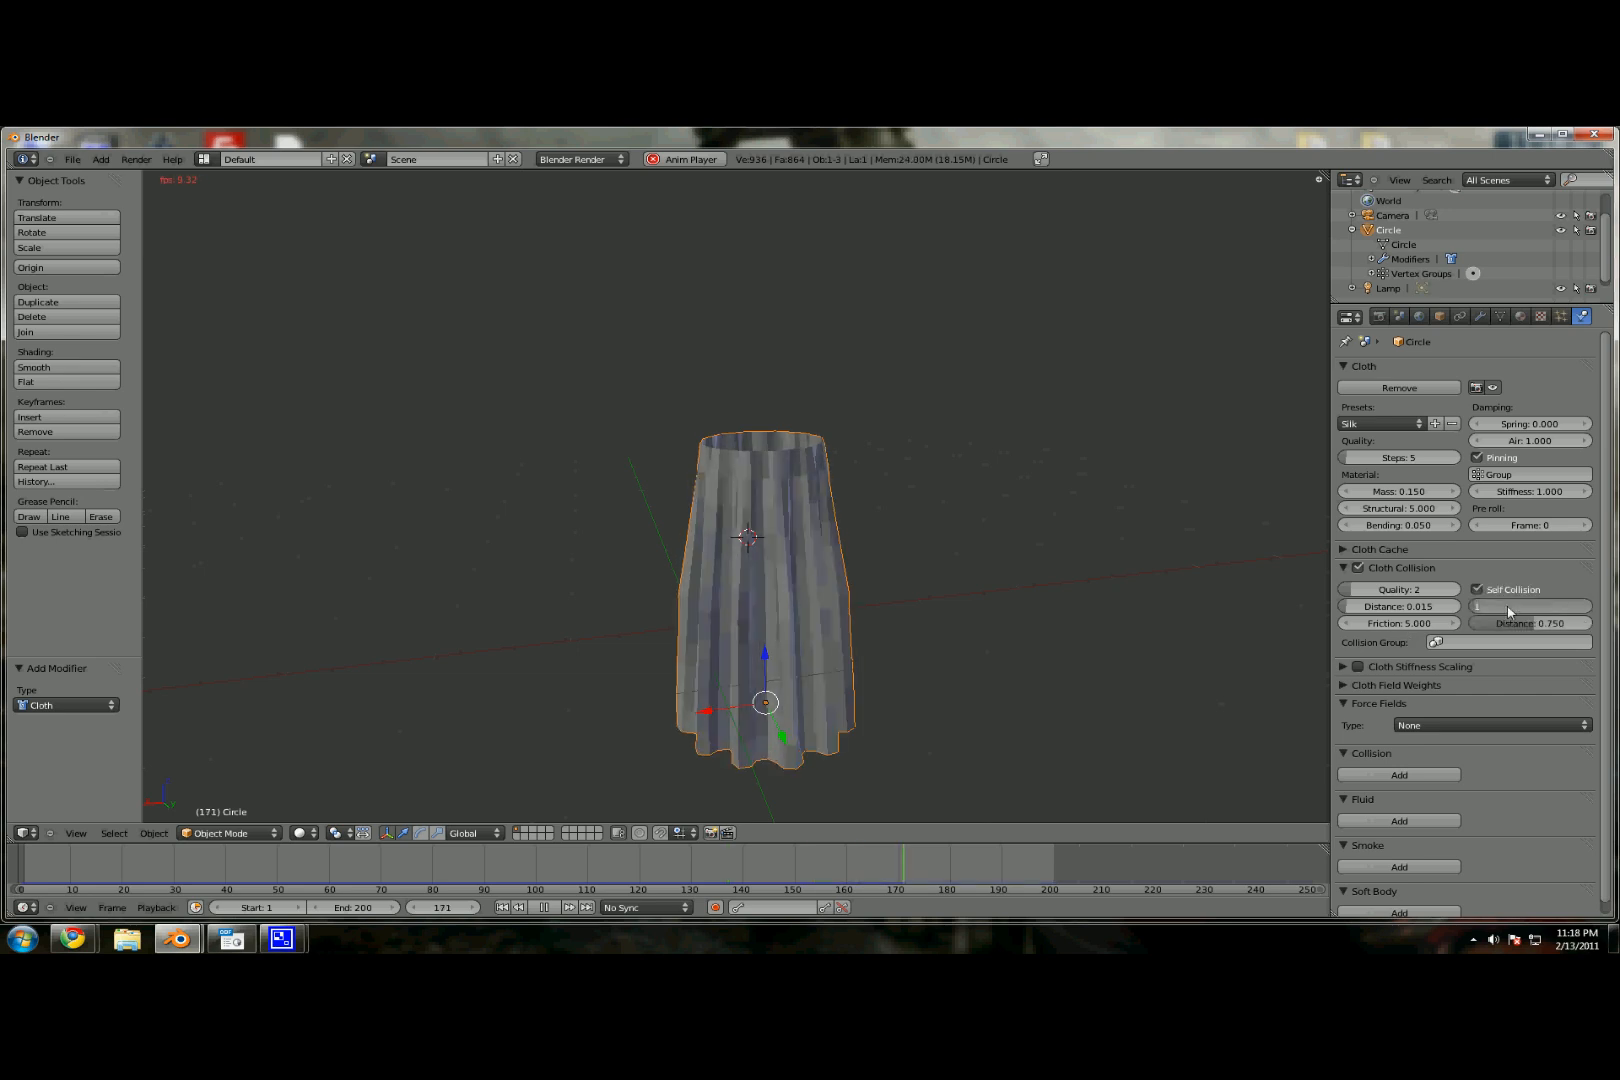
{"action": "key", "text": "Return"}
{"action": "left_click", "coordinate": [1534, 607]}
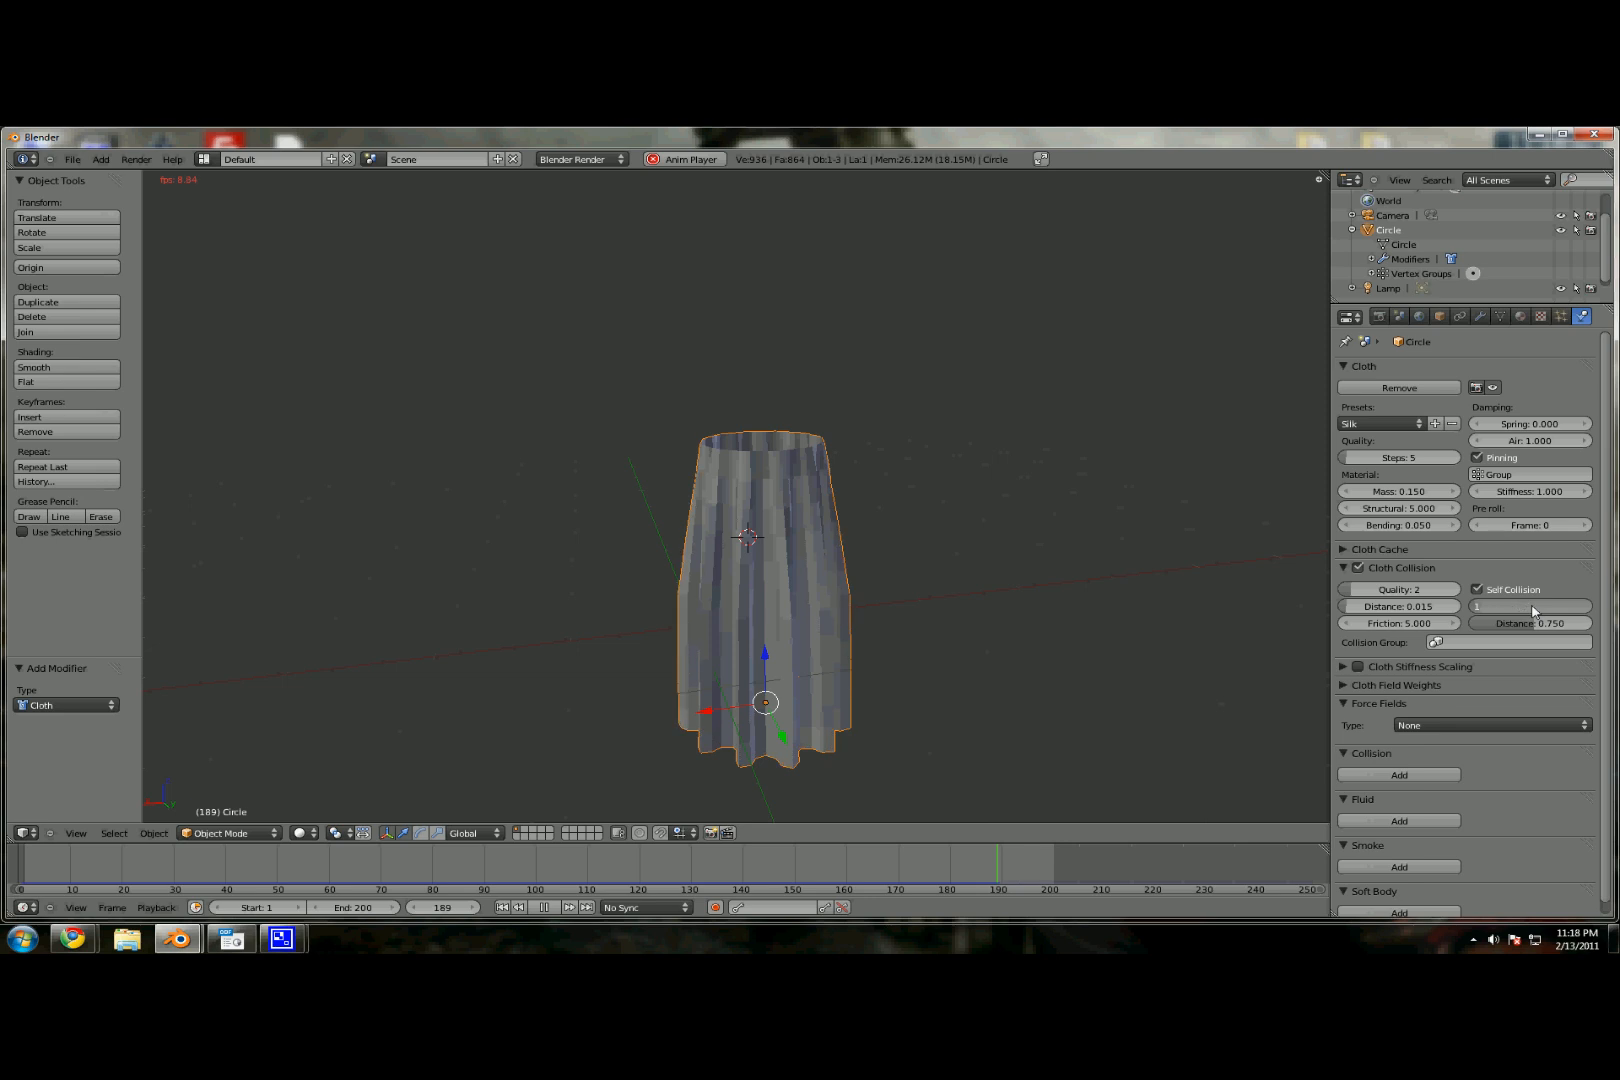
{"action": "type", "text": "2"}
{"action": "key", "text": "Return"}
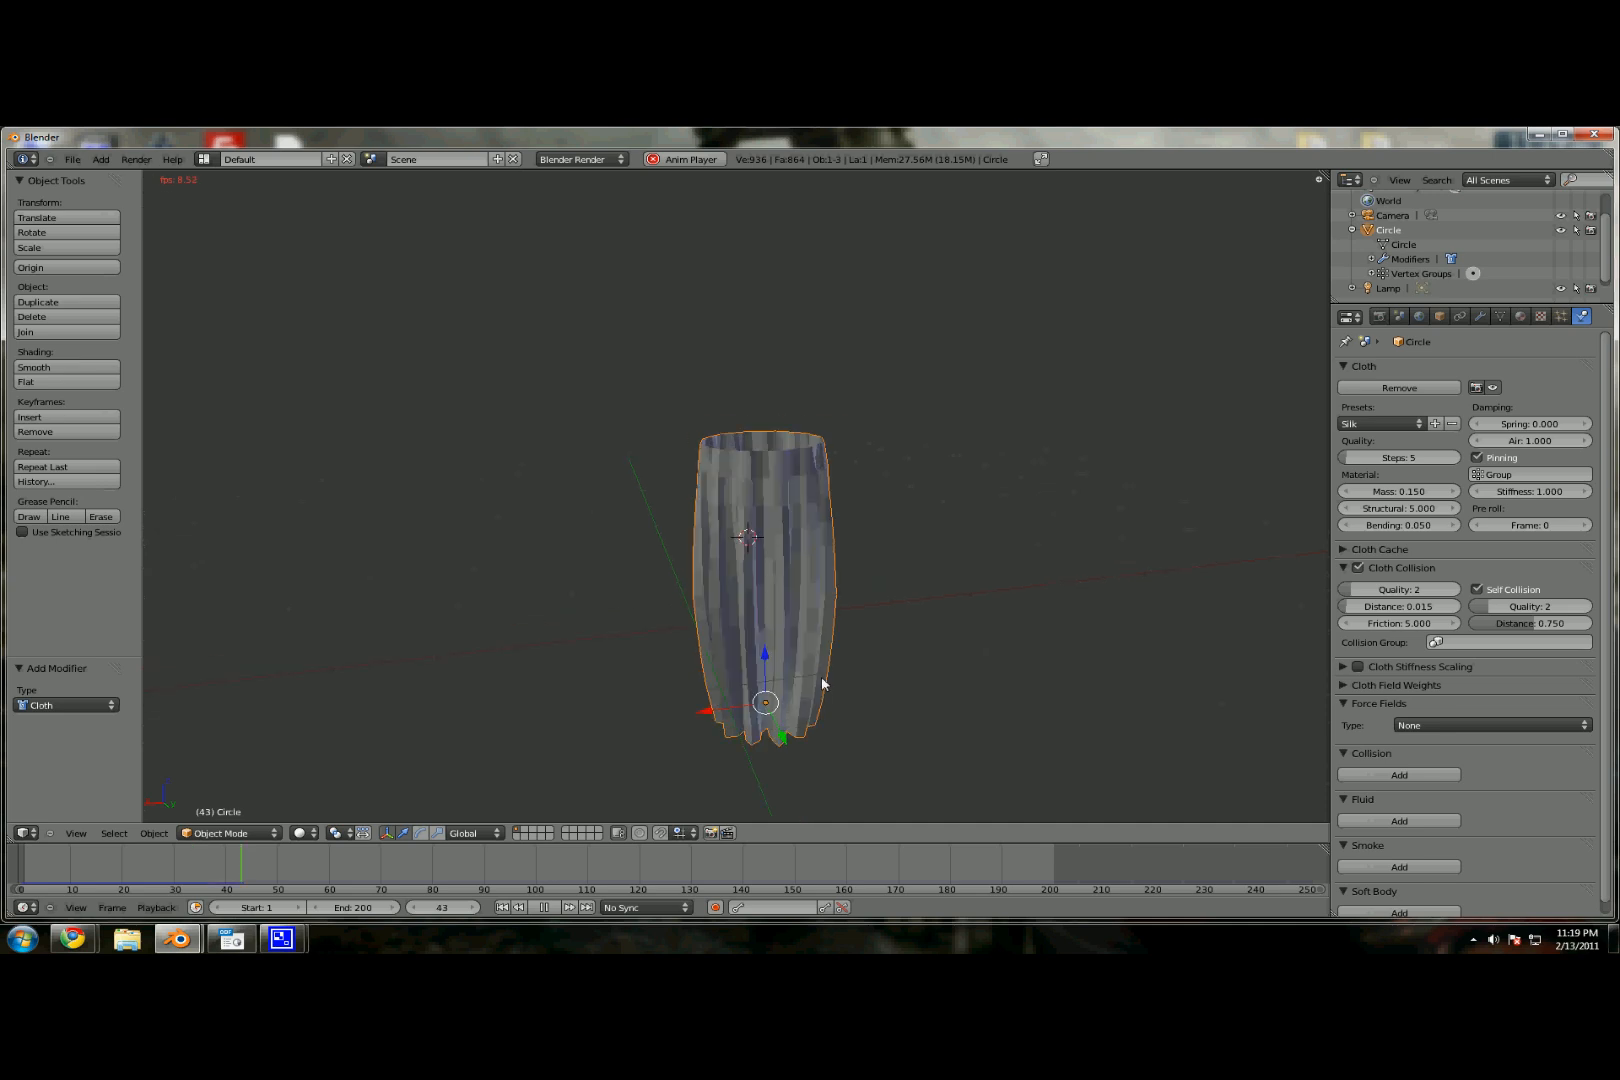
{"action": "scroll", "coordinate": [906, 652], "scroll_direction": "down", "scroll_amount": 2}
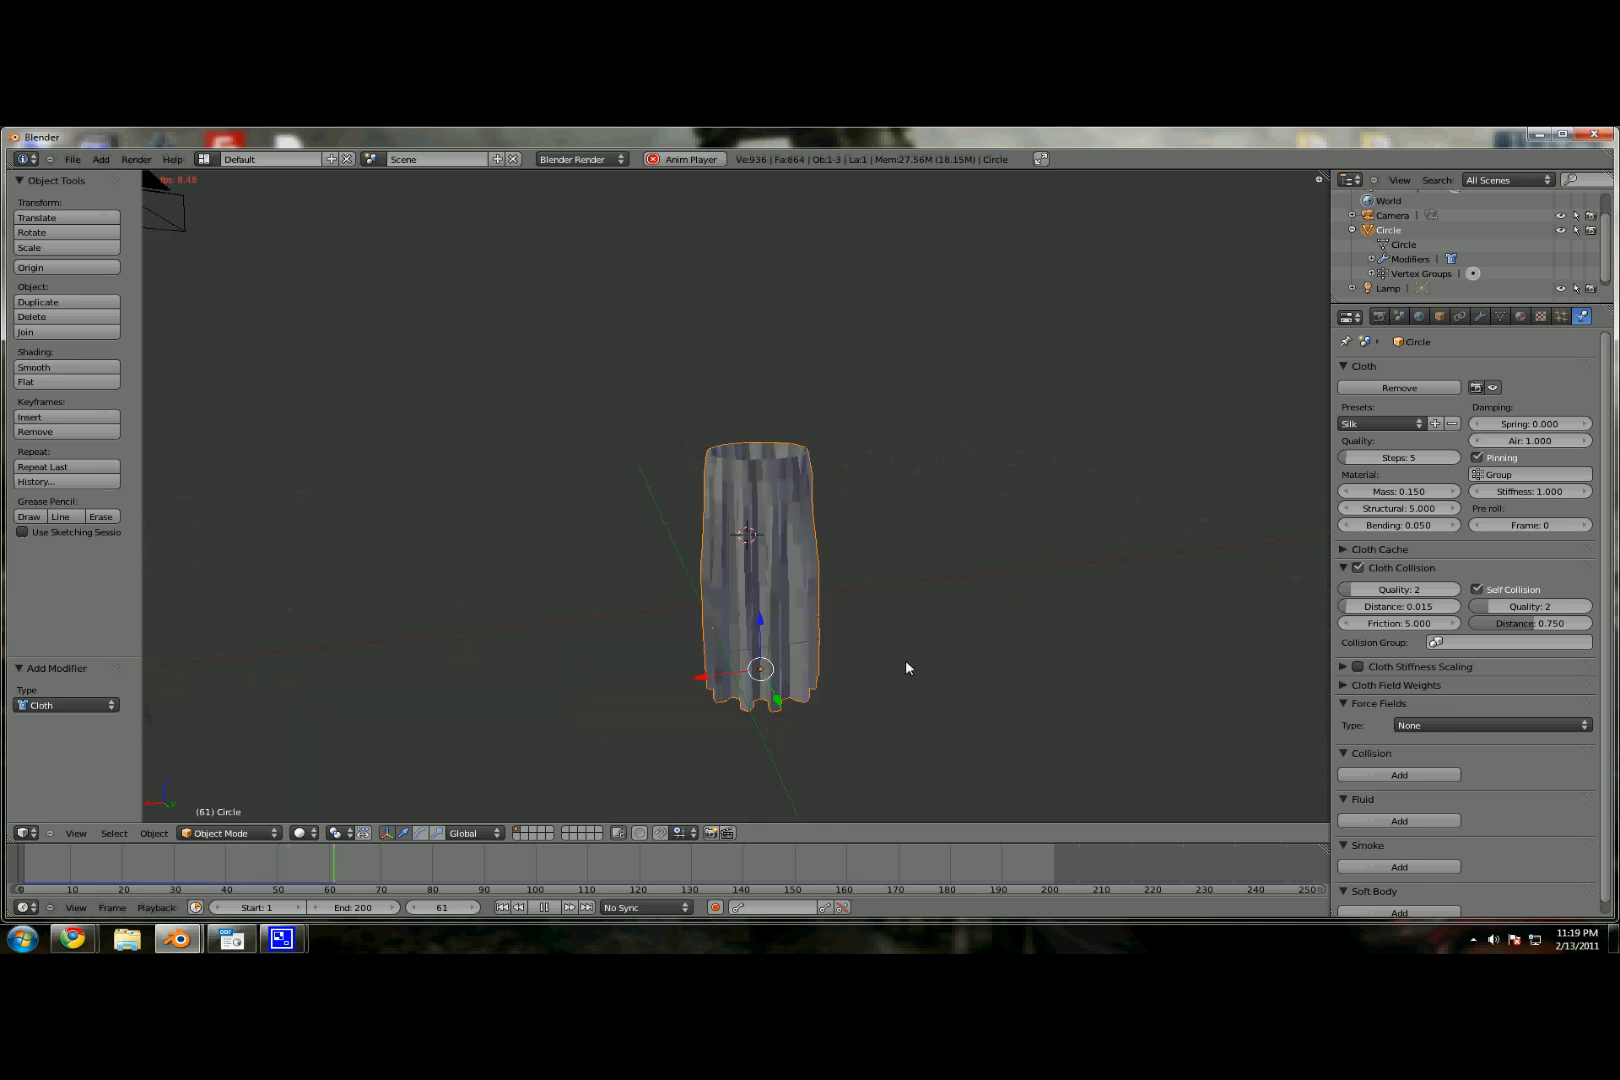
Step: Inspect the cloth field weights and the available force field types, leaving the collision, field weight and force field settings collapsed
{"action": "left_click", "coordinate": [1345, 568]}
{"action": "left_click", "coordinate": [1344, 605]}
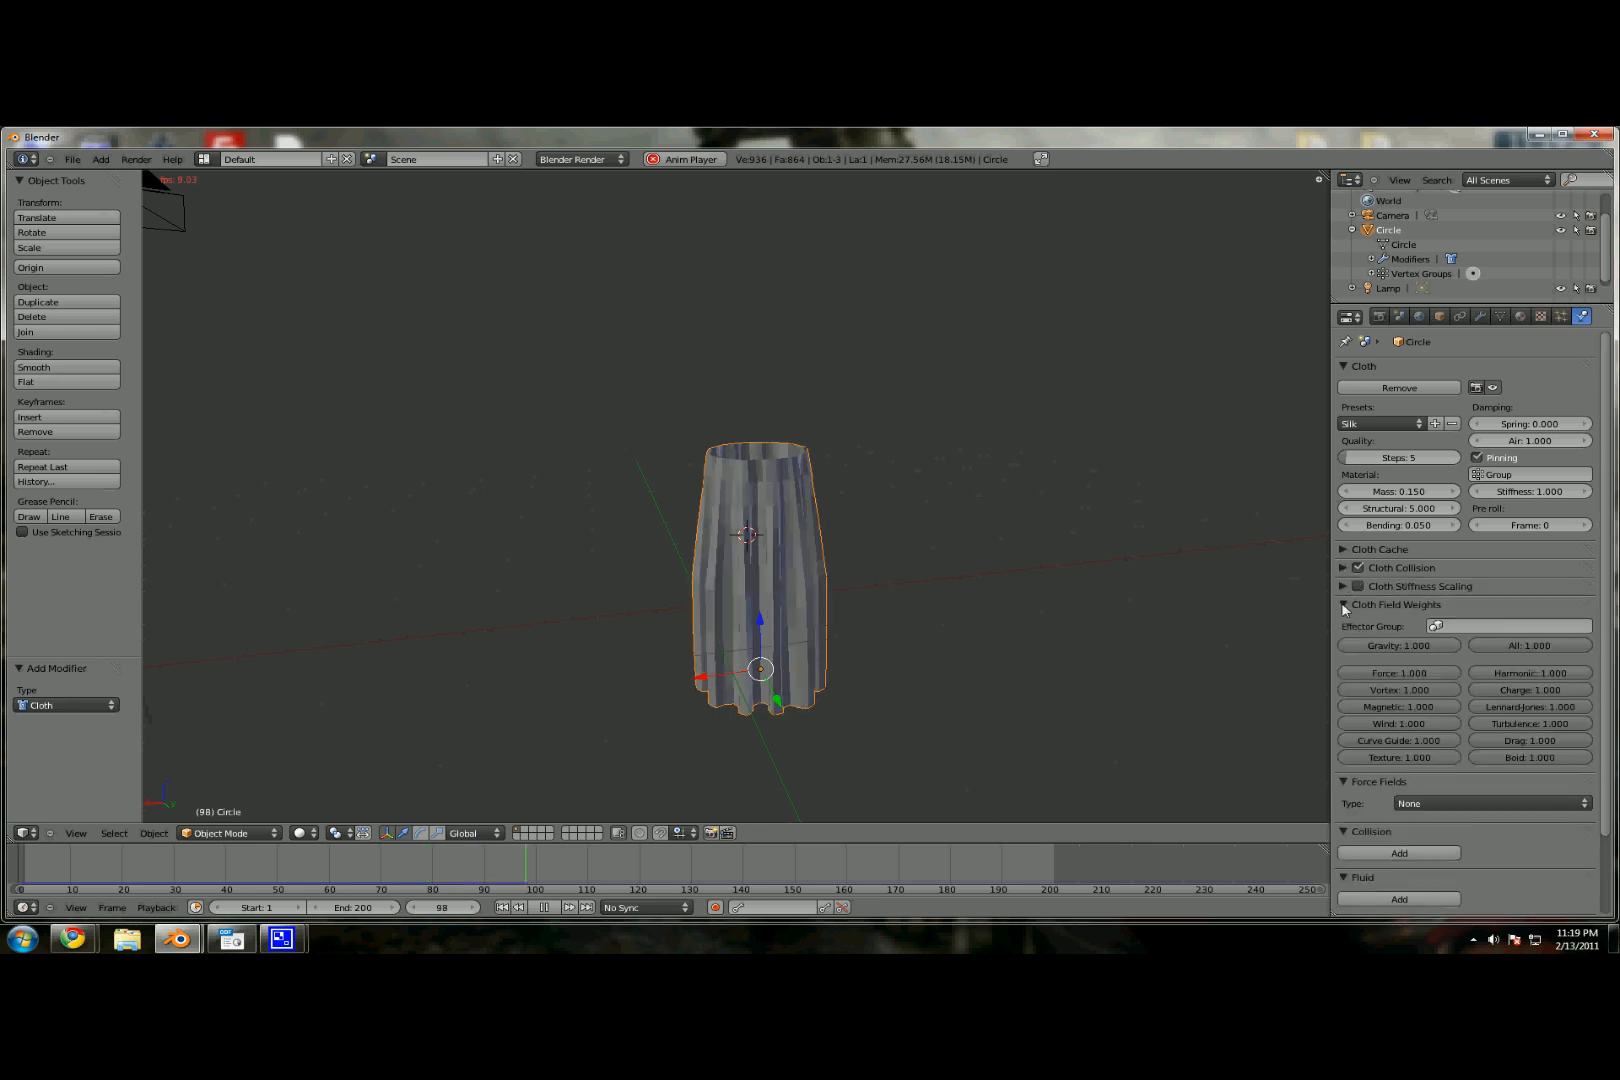
{"action": "left_click", "coordinate": [1344, 605]}
{"action": "left_click", "coordinate": [1447, 637]}
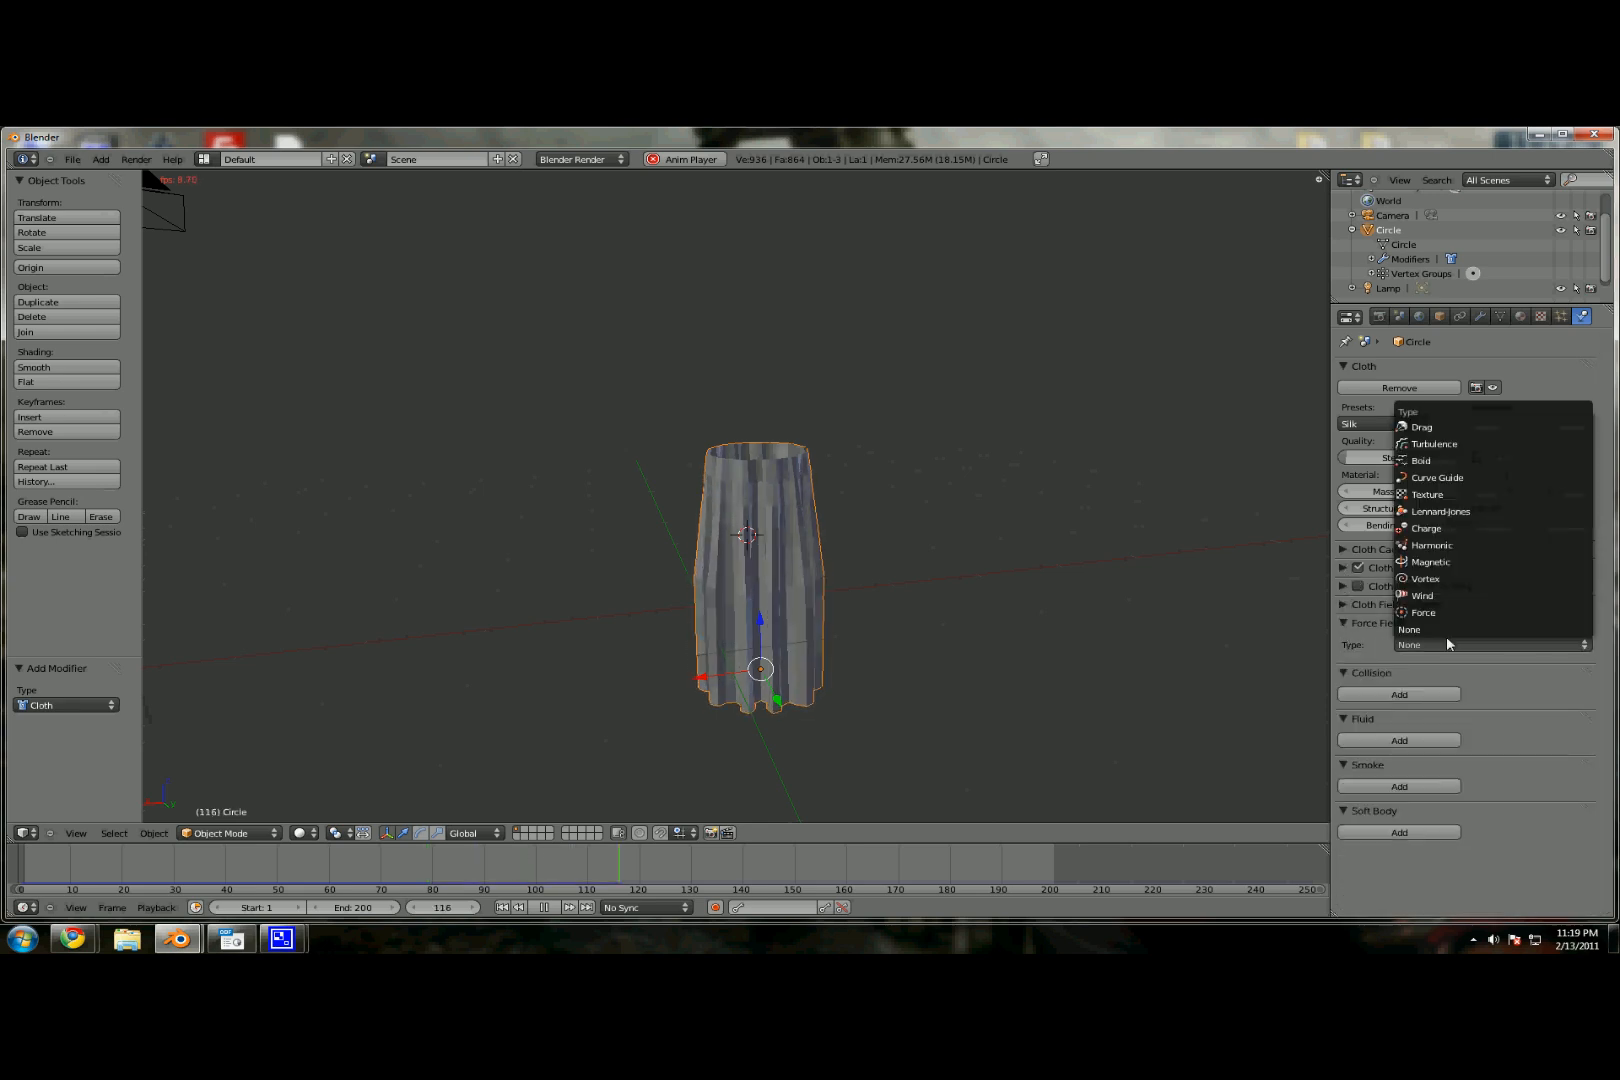
{"action": "left_click", "coordinate": [1447, 637]}
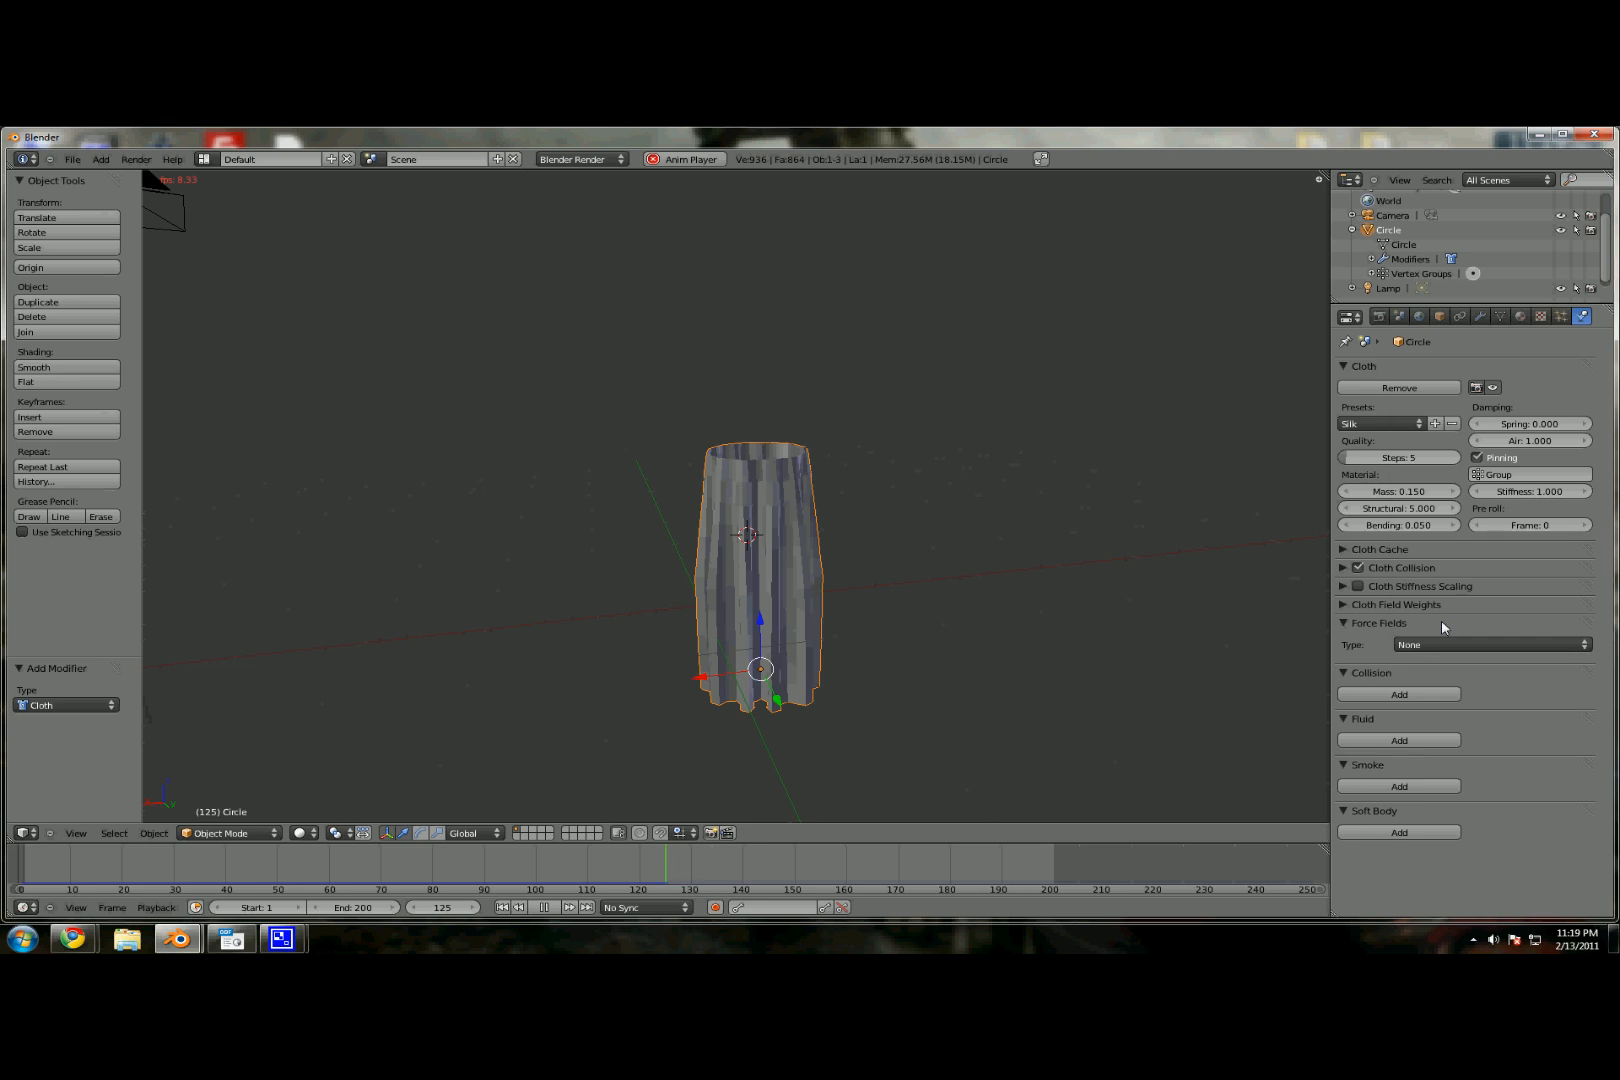
{"action": "left_click", "coordinate": [1442, 641]}
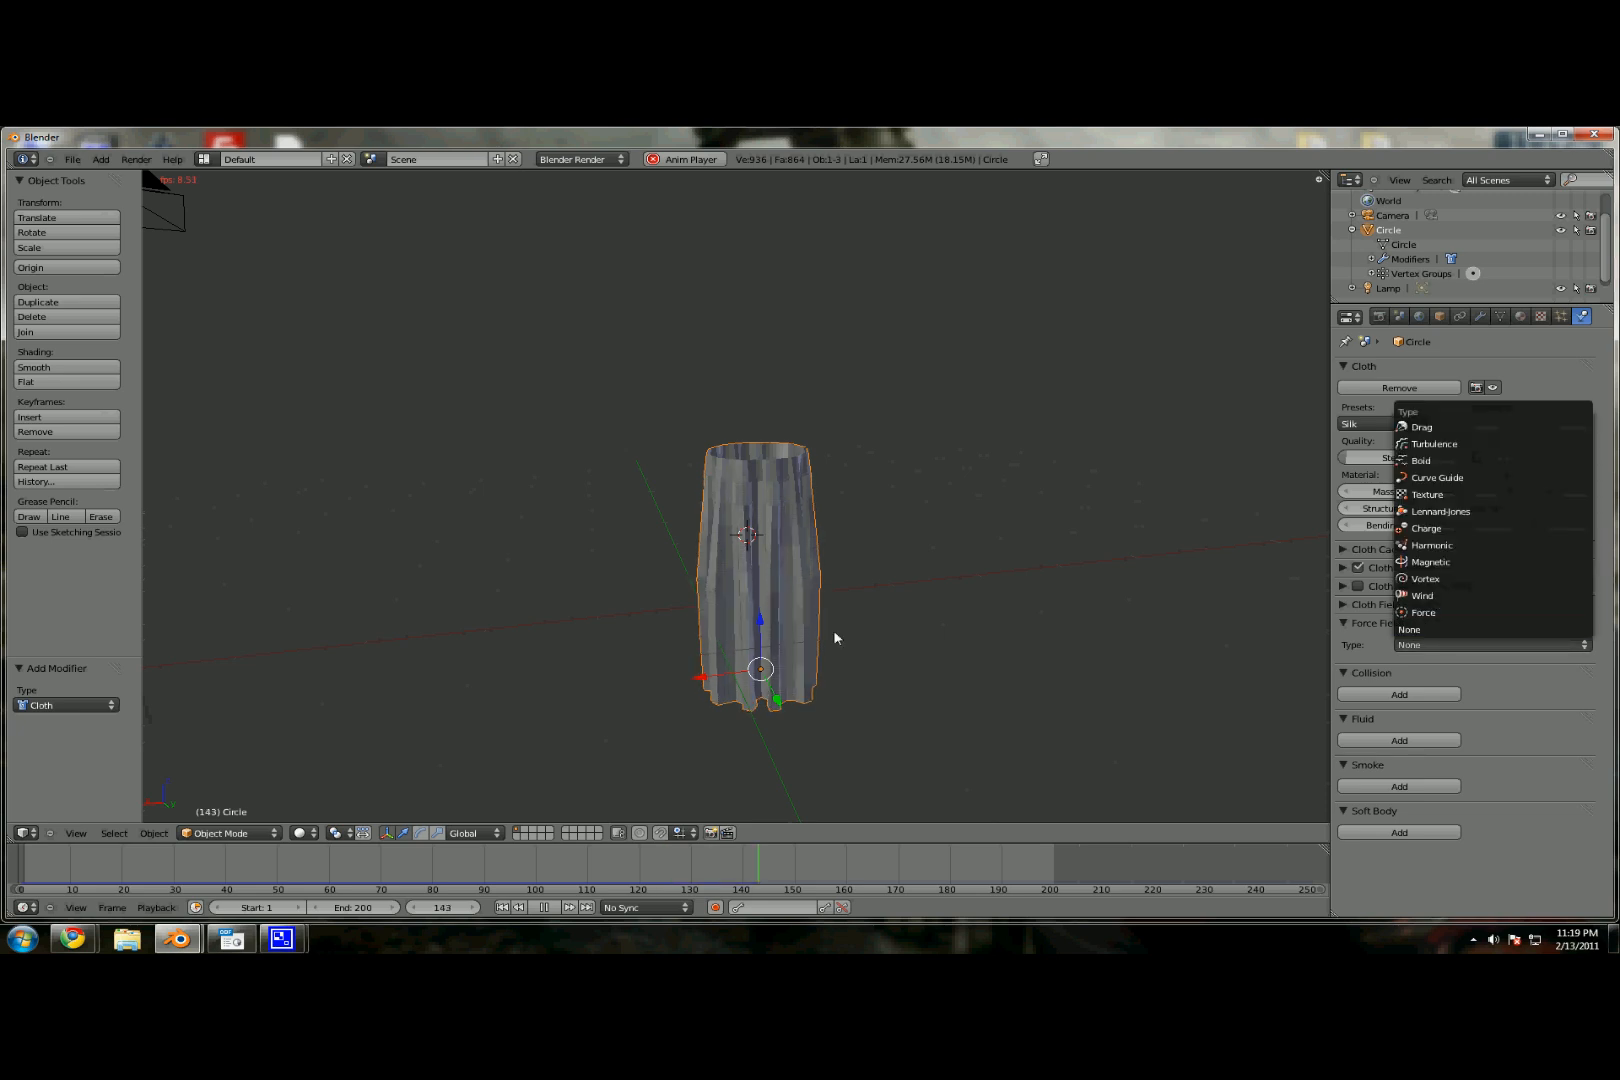
{"action": "left_click", "coordinate": [1343, 625]}
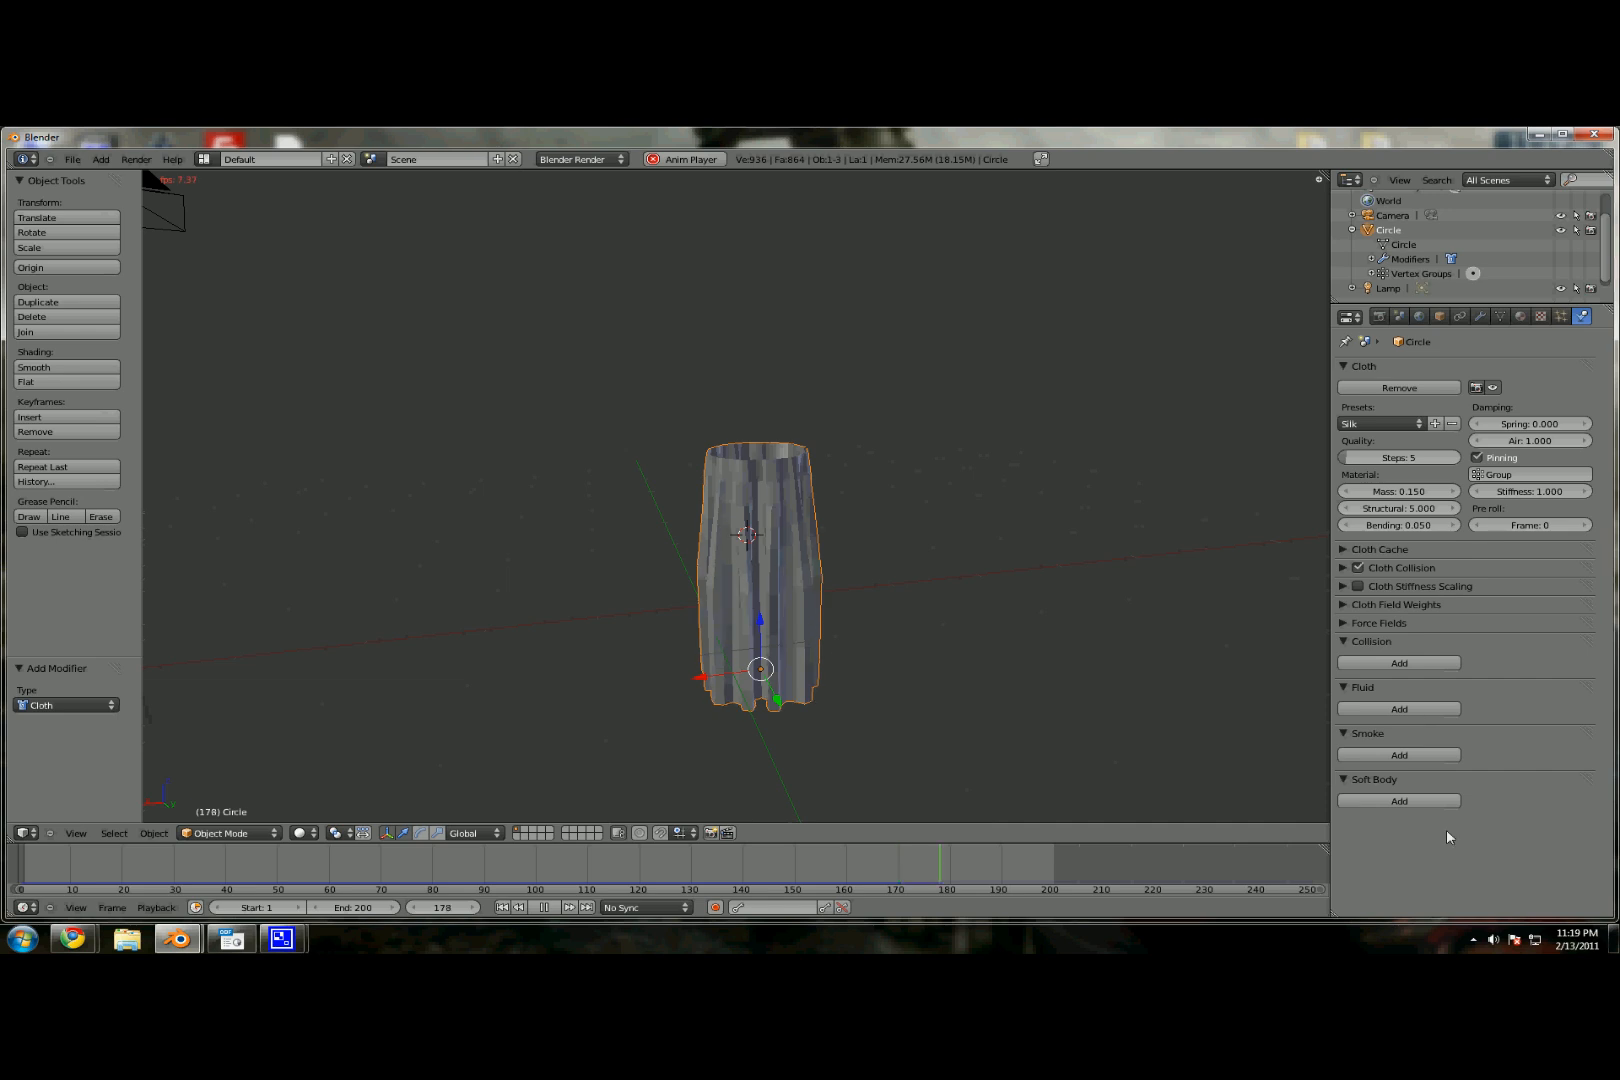
Step: Stop the animation playback and return to the first frame
{"action": "scroll", "coordinate": [928, 544], "scroll_direction": "down", "scroll_amount": 1}
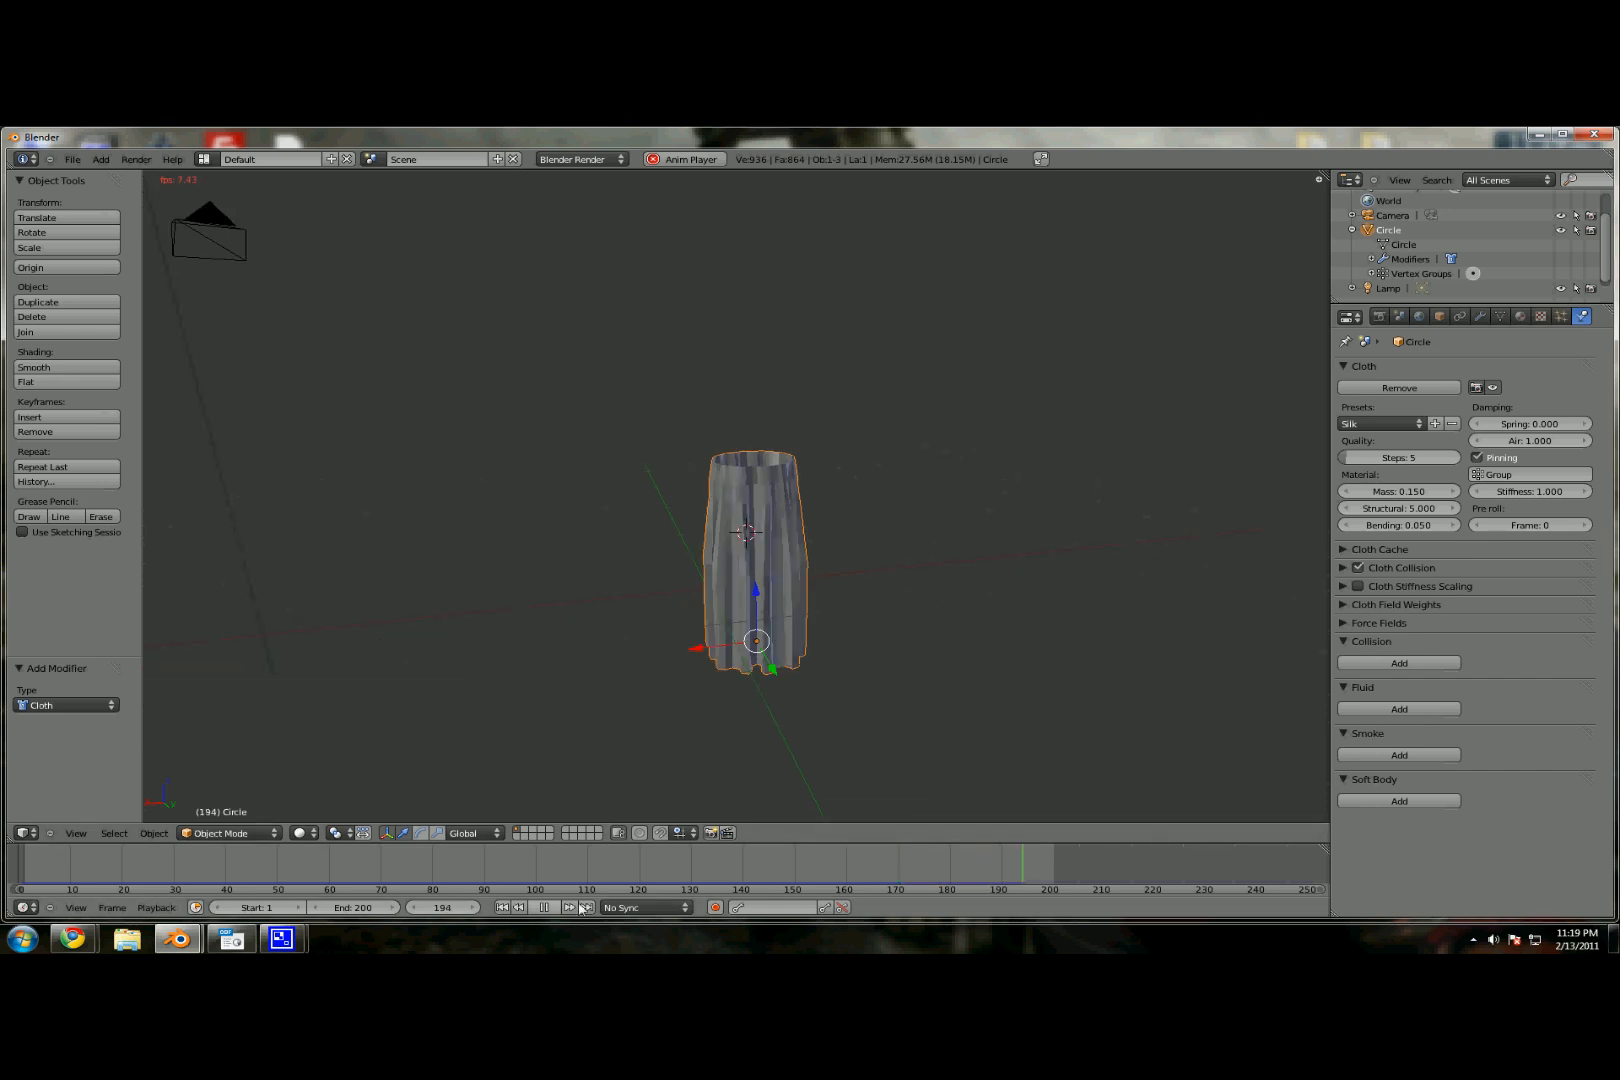
{"action": "left_click", "coordinate": [544, 907]}
{"action": "left_click", "coordinate": [504, 907]}
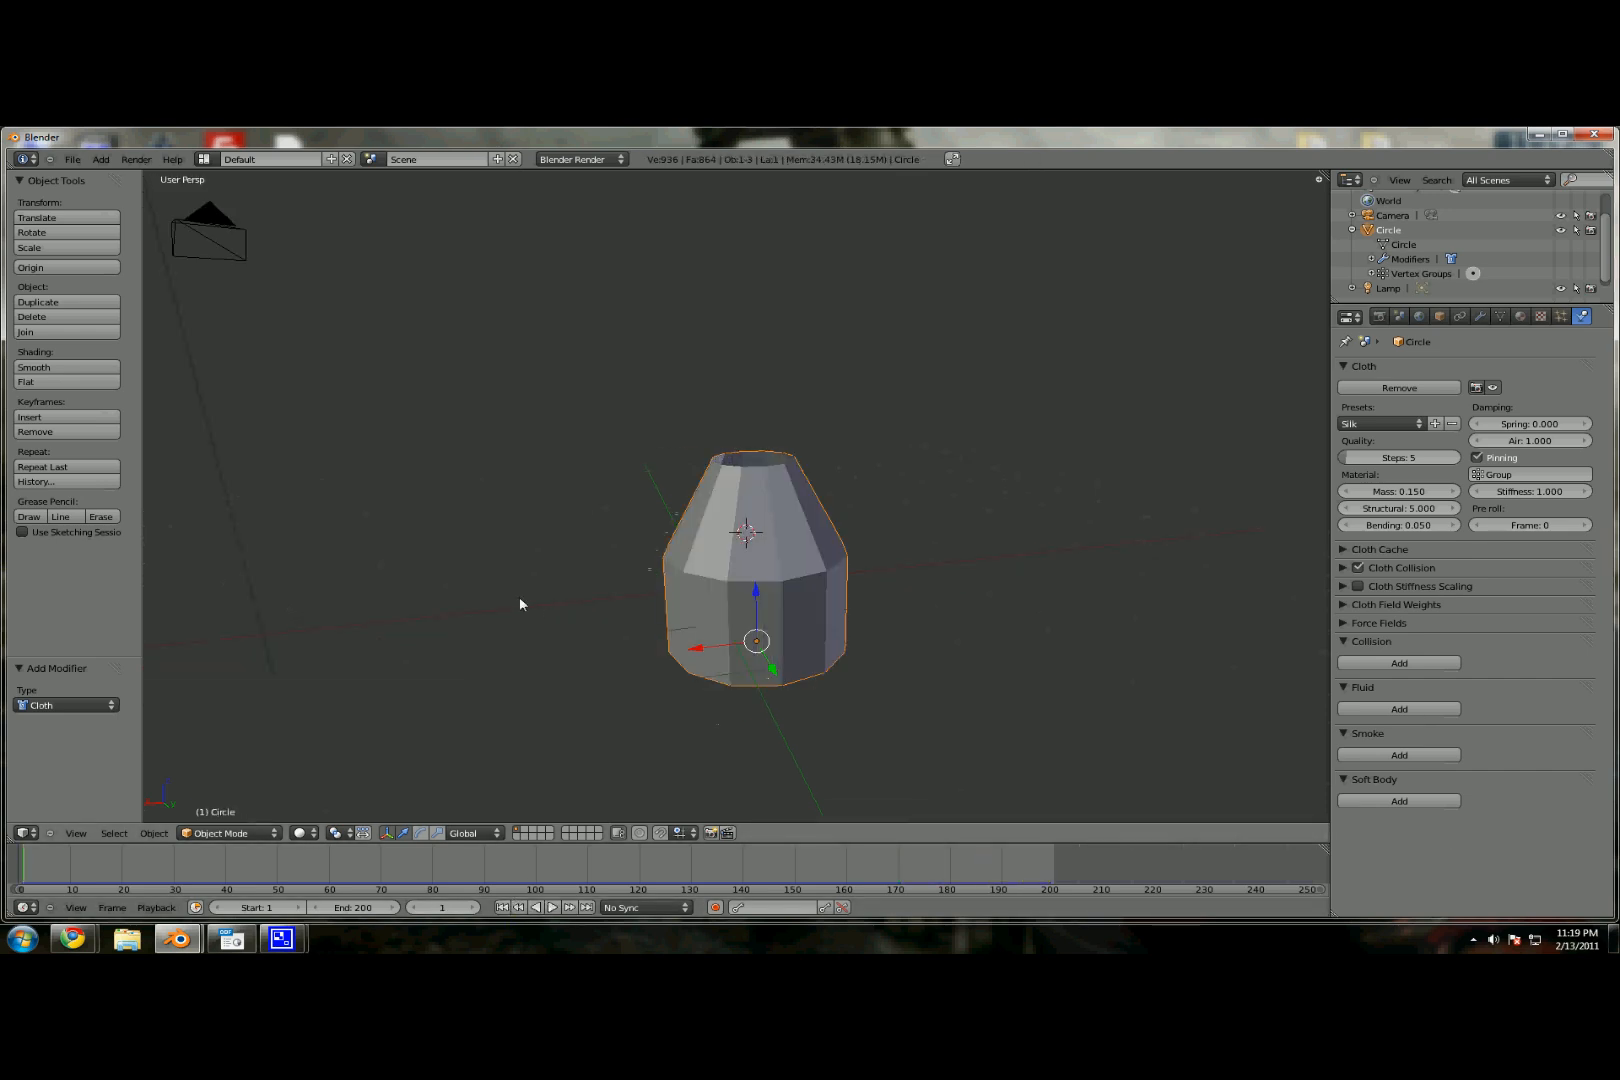
Step: Delete the cloth tube from the scene
{"action": "scroll", "coordinate": [526, 590], "scroll_direction": "up", "scroll_amount": 1}
{"action": "scroll", "coordinate": [533, 584], "scroll_direction": "down", "scroll_amount": 1}
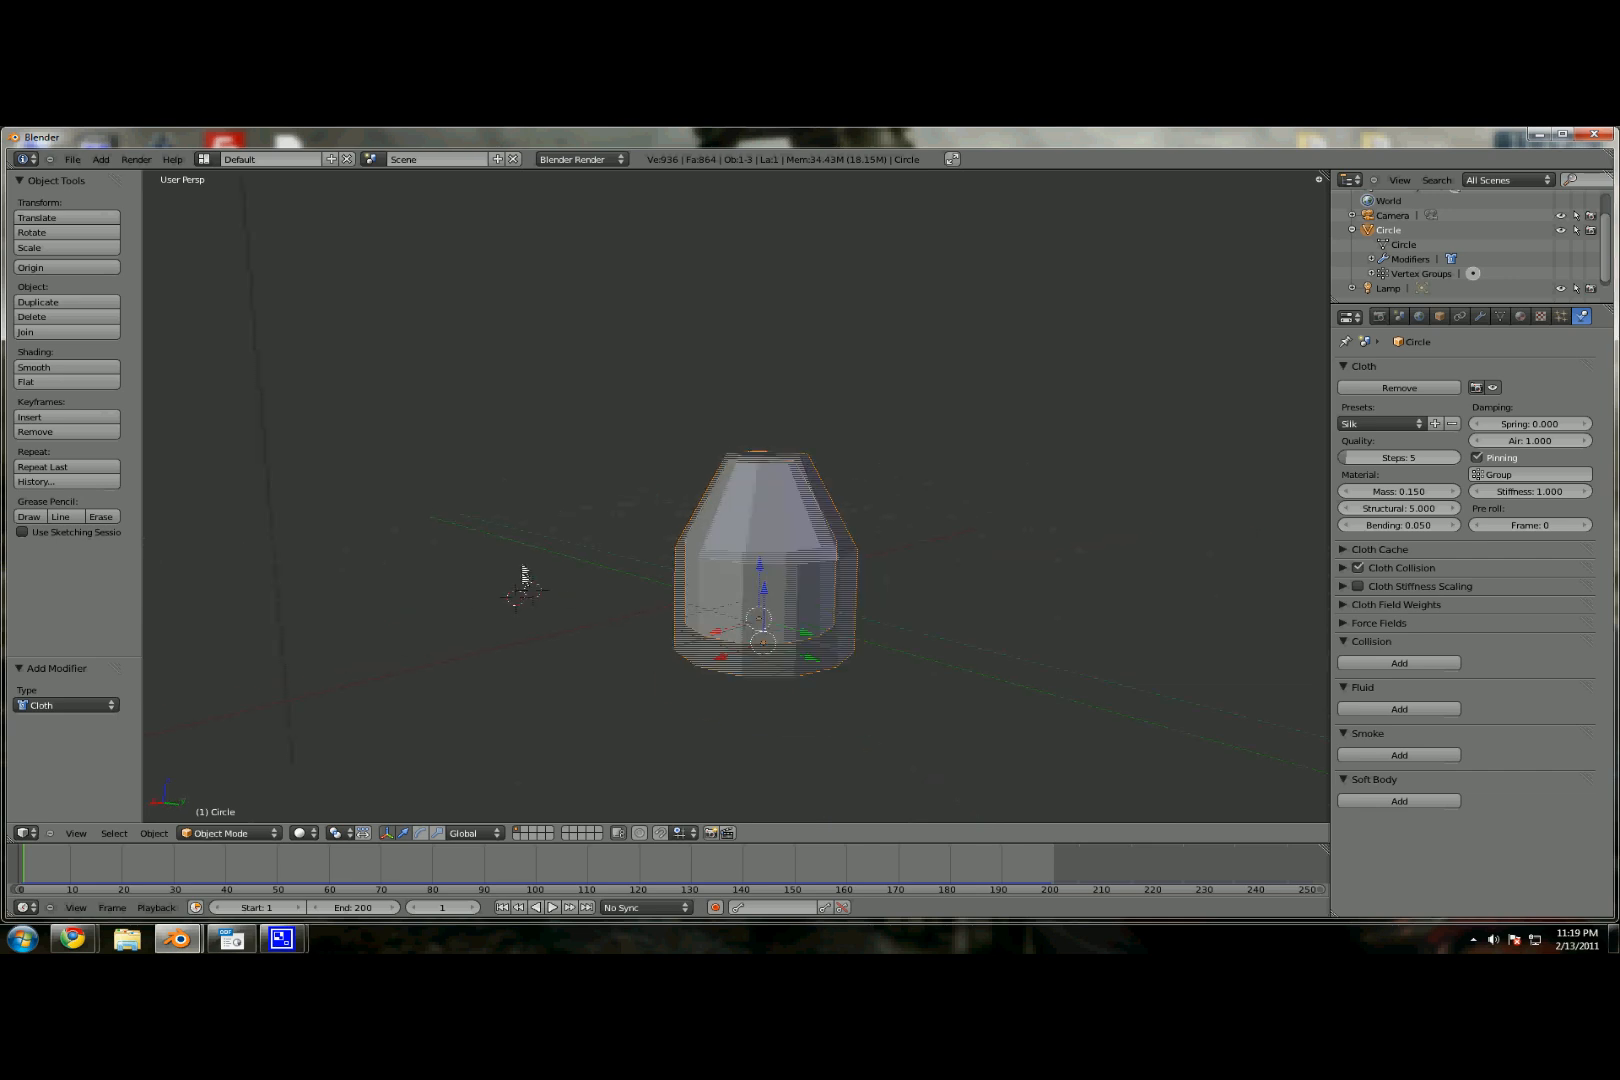
{"action": "key", "text": "x"}
{"action": "left_click", "coordinate": [594, 553]}
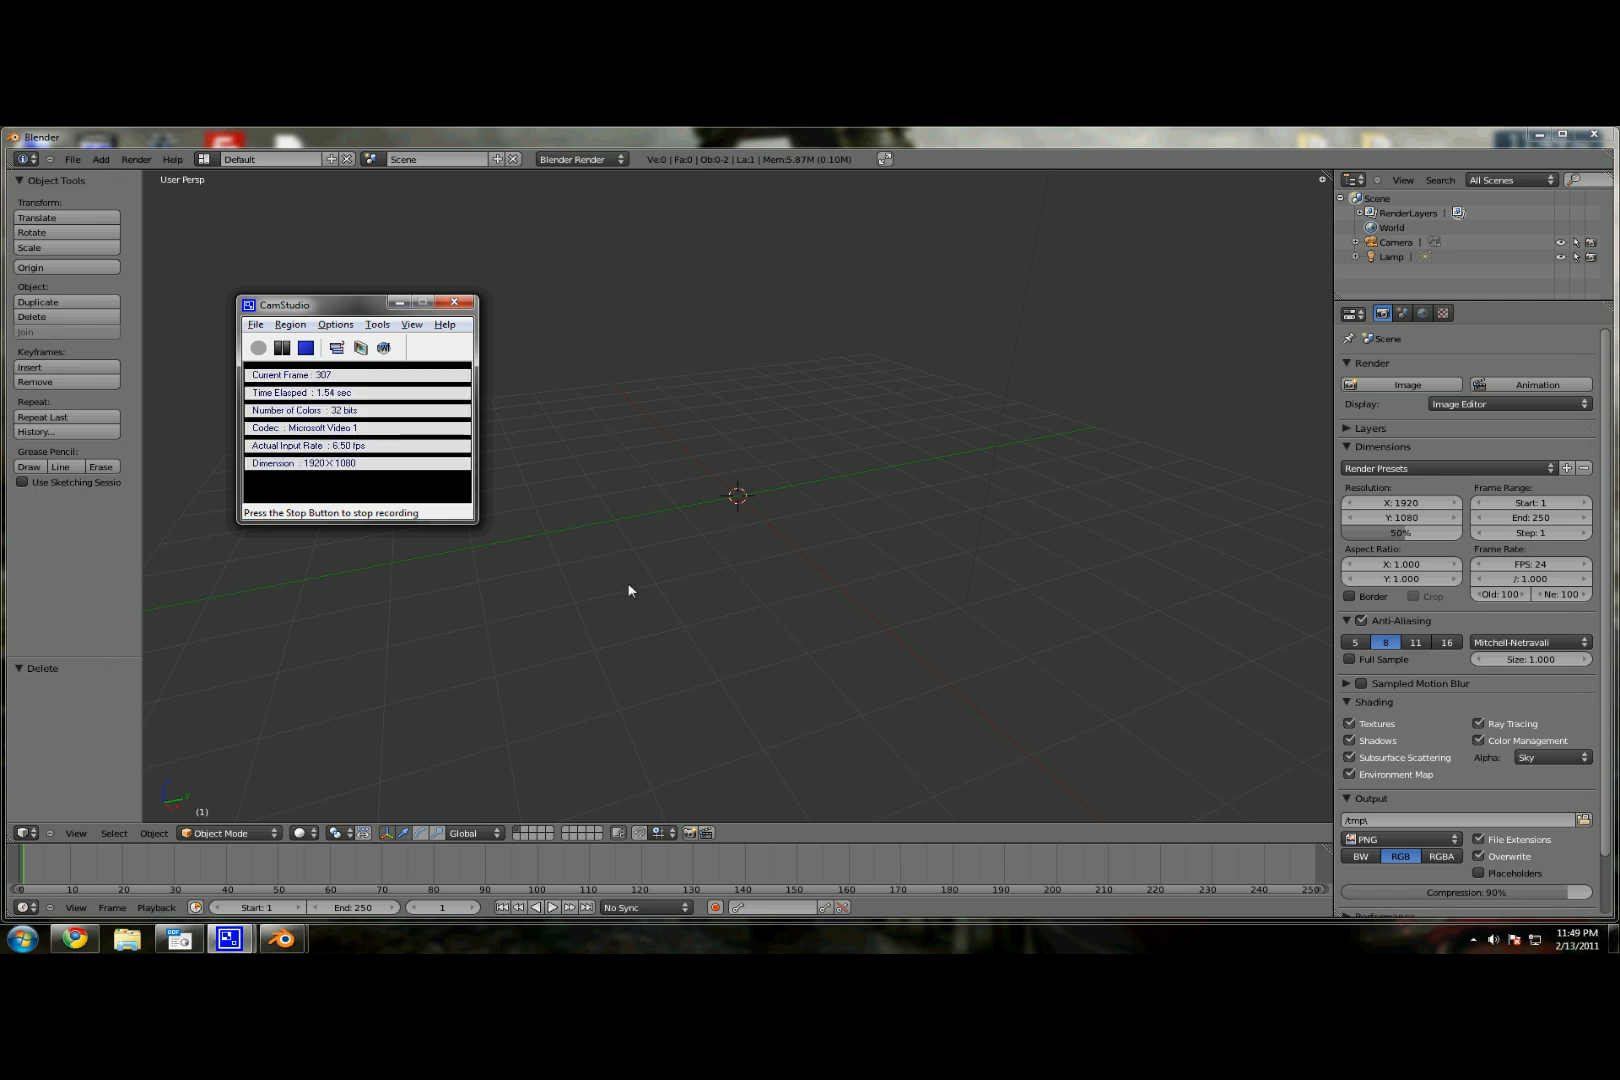
Step: Add a plane mesh to the empty scene at the 3D cursor
{"action": "left_click", "coordinate": [684, 545]}
{"action": "middle_click_drag", "start_coordinate": [684, 545], "coordinate": [753, 551]}
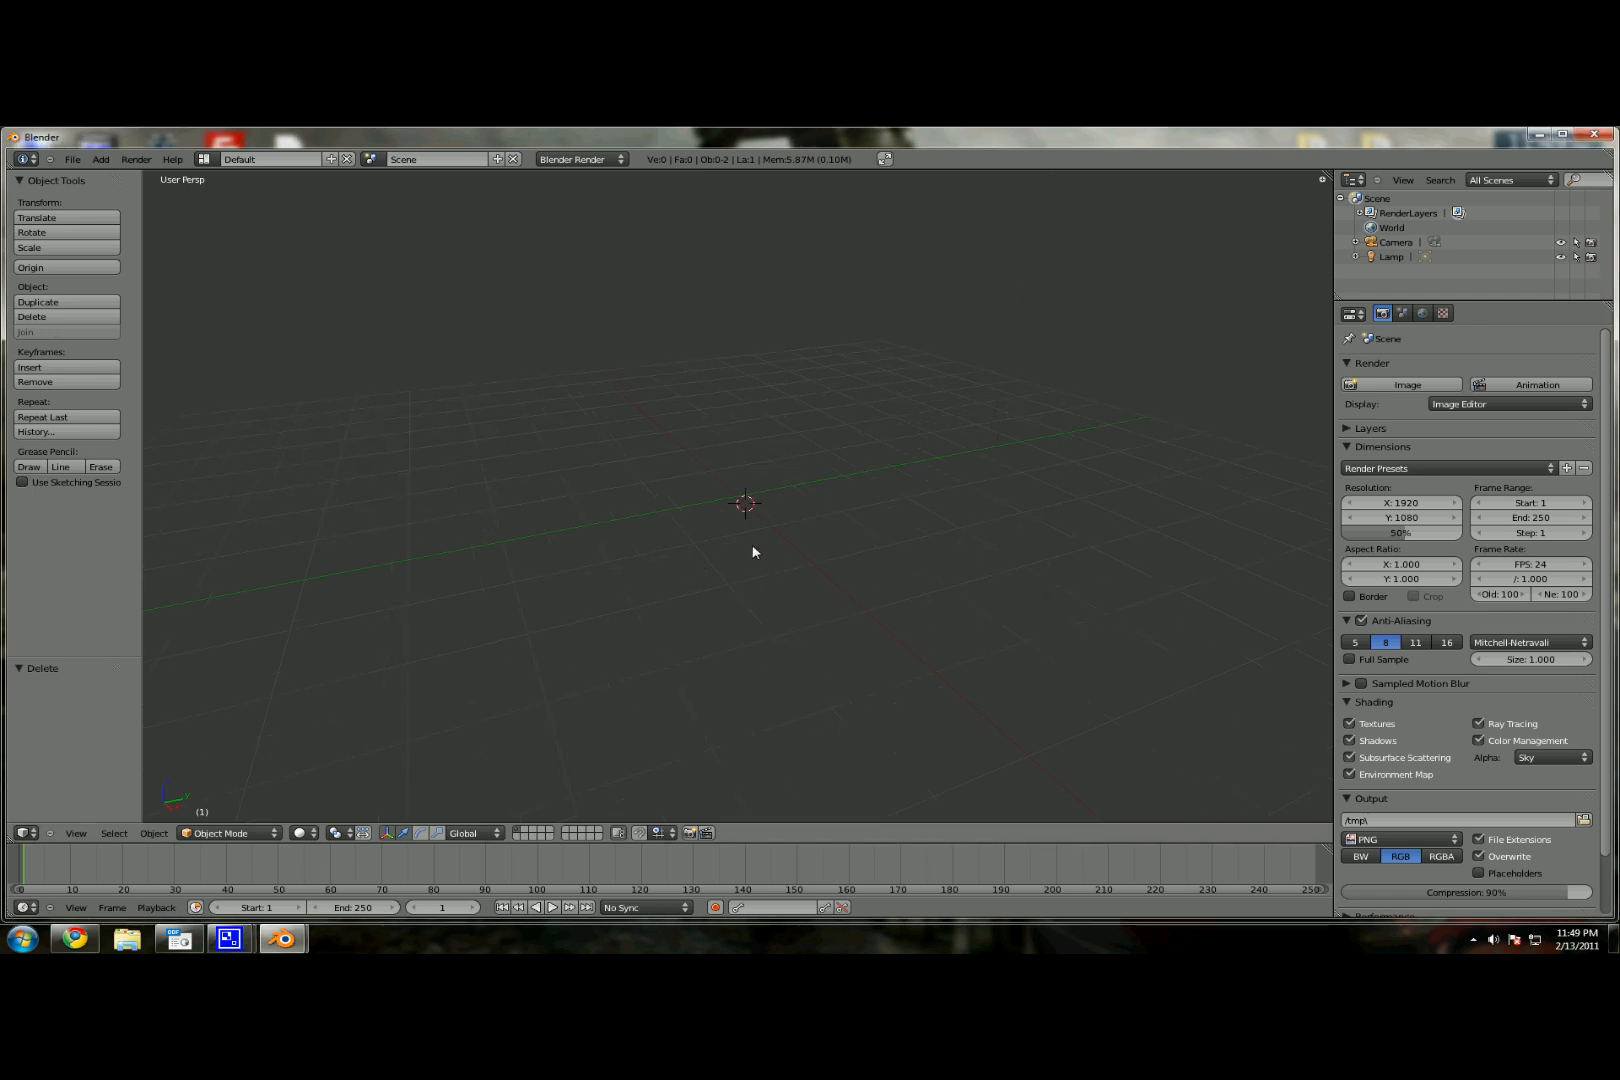
{"action": "left_click", "coordinate": [101, 159]}
{"action": "left_click", "coordinate": [101, 159]}
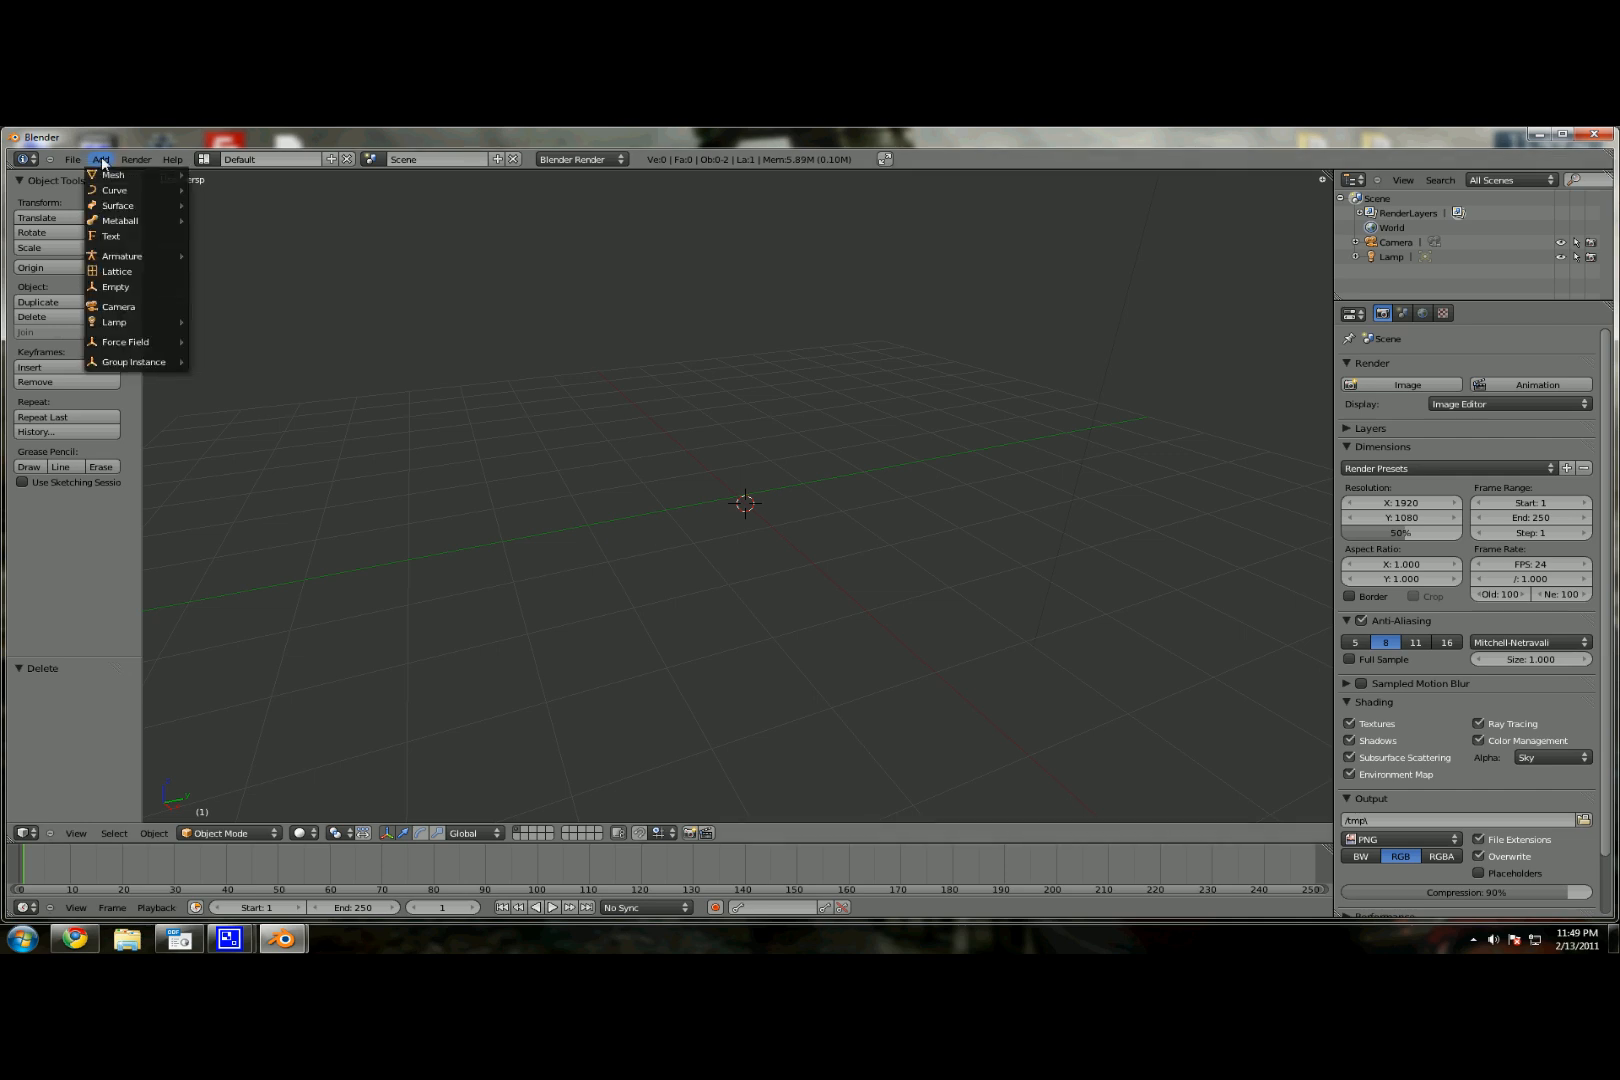
{"action": "mouse_move", "coordinate": [108, 176]}
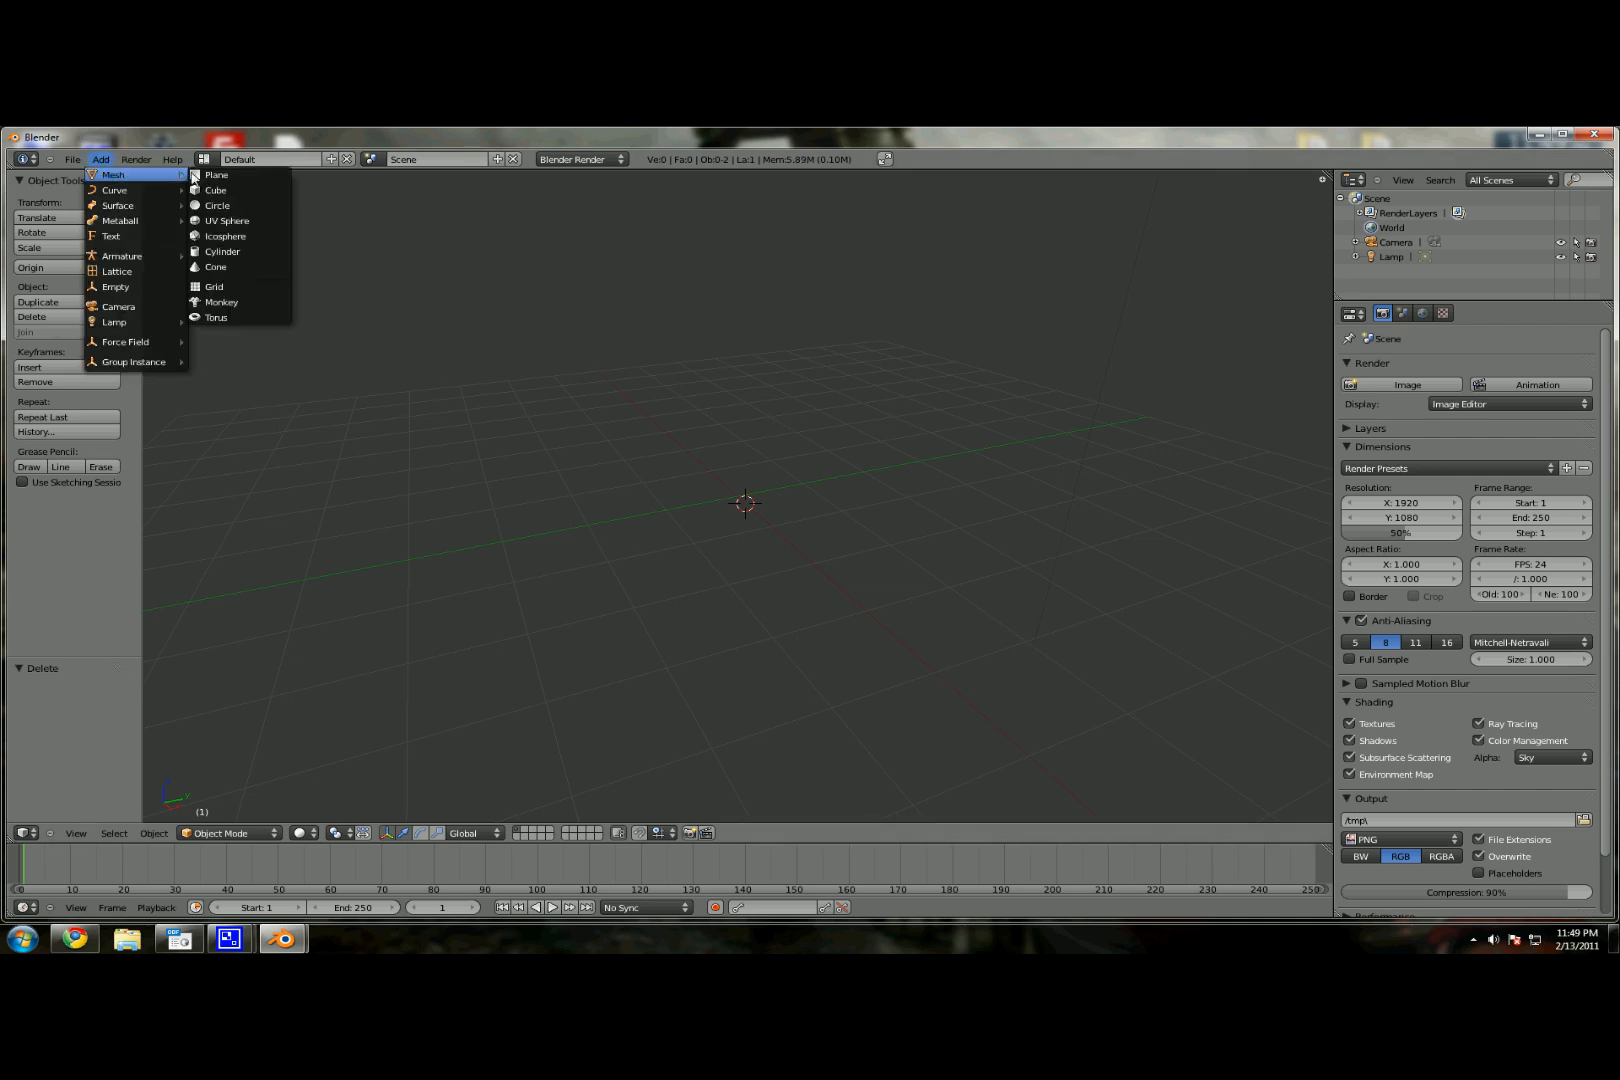
{"action": "left_click", "coordinate": [210, 175]}
{"action": "scroll", "coordinate": [686, 473], "scroll_direction": "up", "scroll_amount": 2}
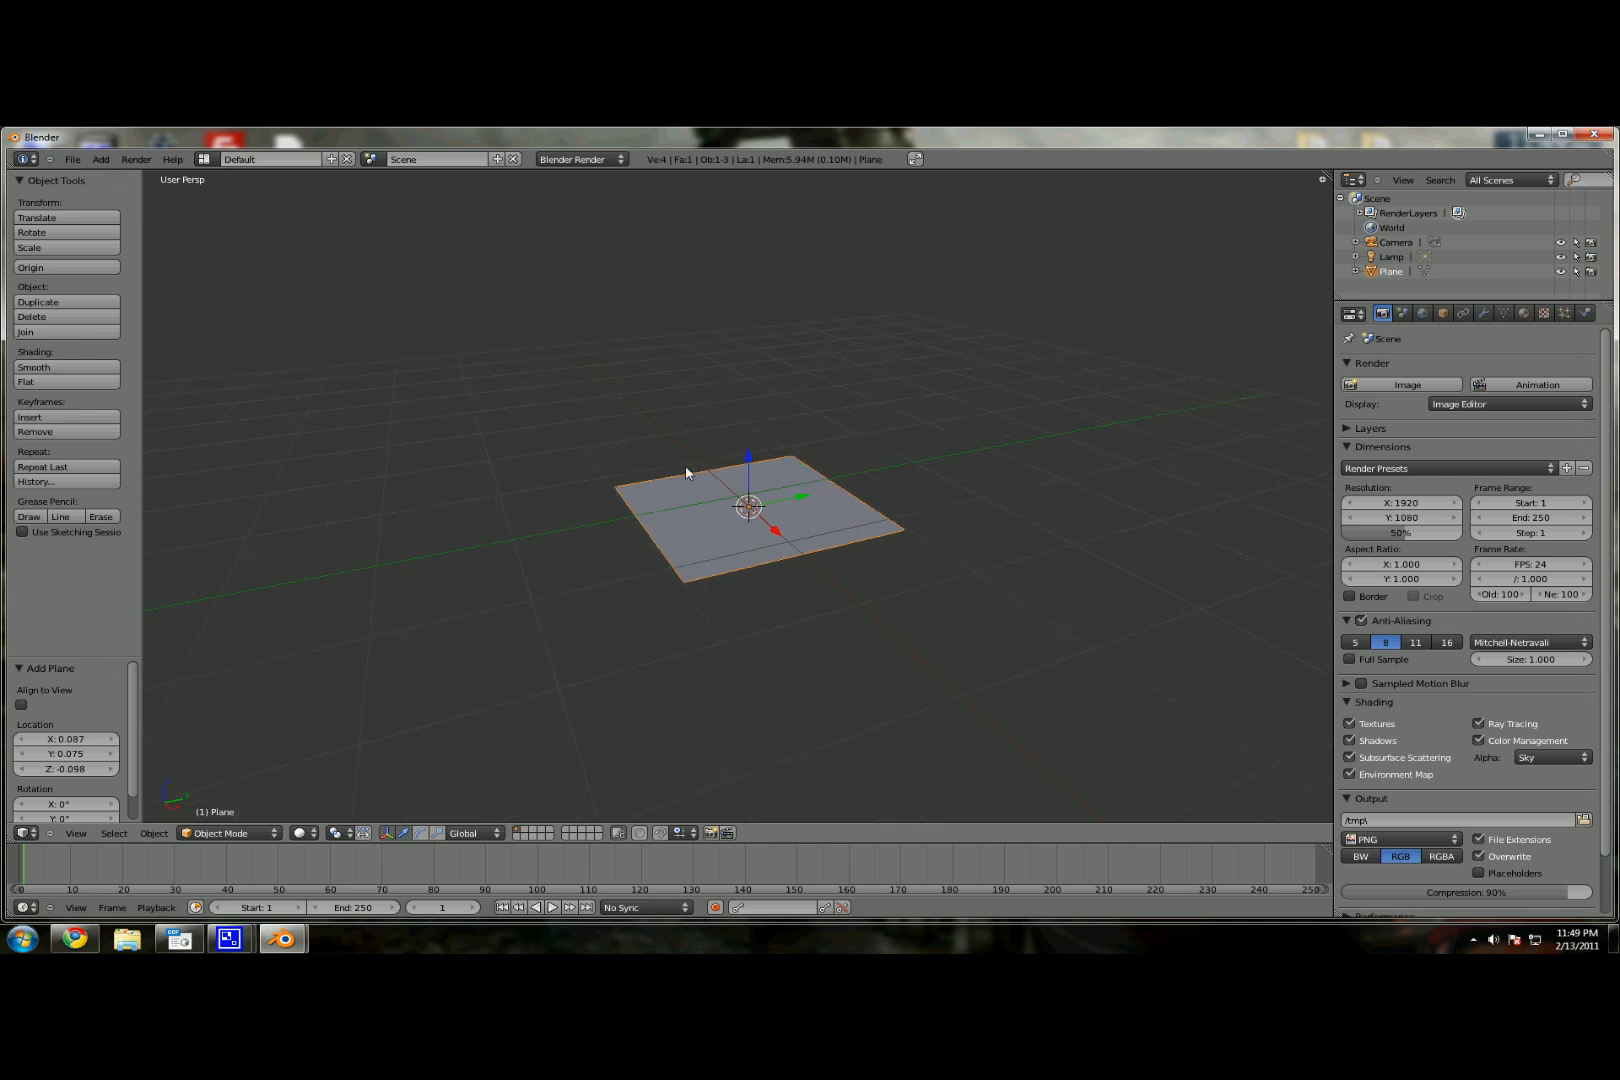
Step: Set the new plane's X rotation to 90° so that it stands upright
{"action": "scroll", "coordinate": [686, 473], "scroll_direction": "down", "scroll_amount": 1}
{"action": "scroll", "coordinate": [68, 736], "scroll_direction": "down", "scroll_amount": 1}
{"action": "left_click", "coordinate": [100, 776]}
{"action": "type", "text": "9"}
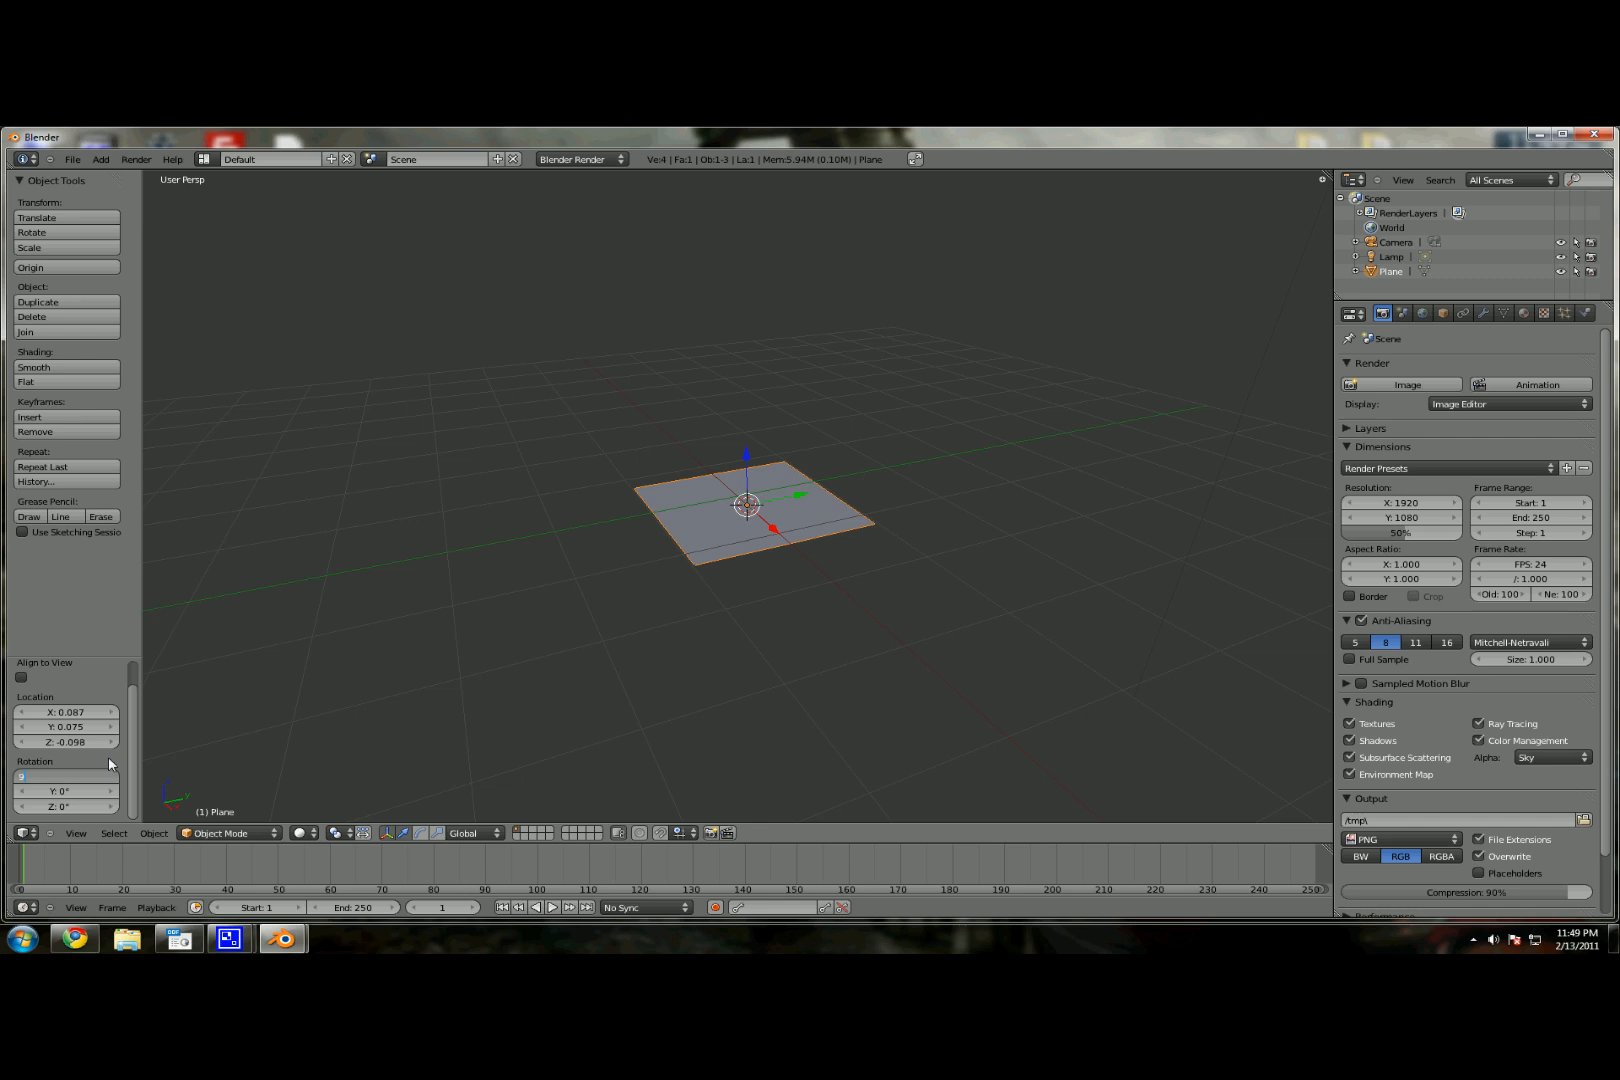
{"action": "type", "text": "0"}
{"action": "key", "text": "Return"}
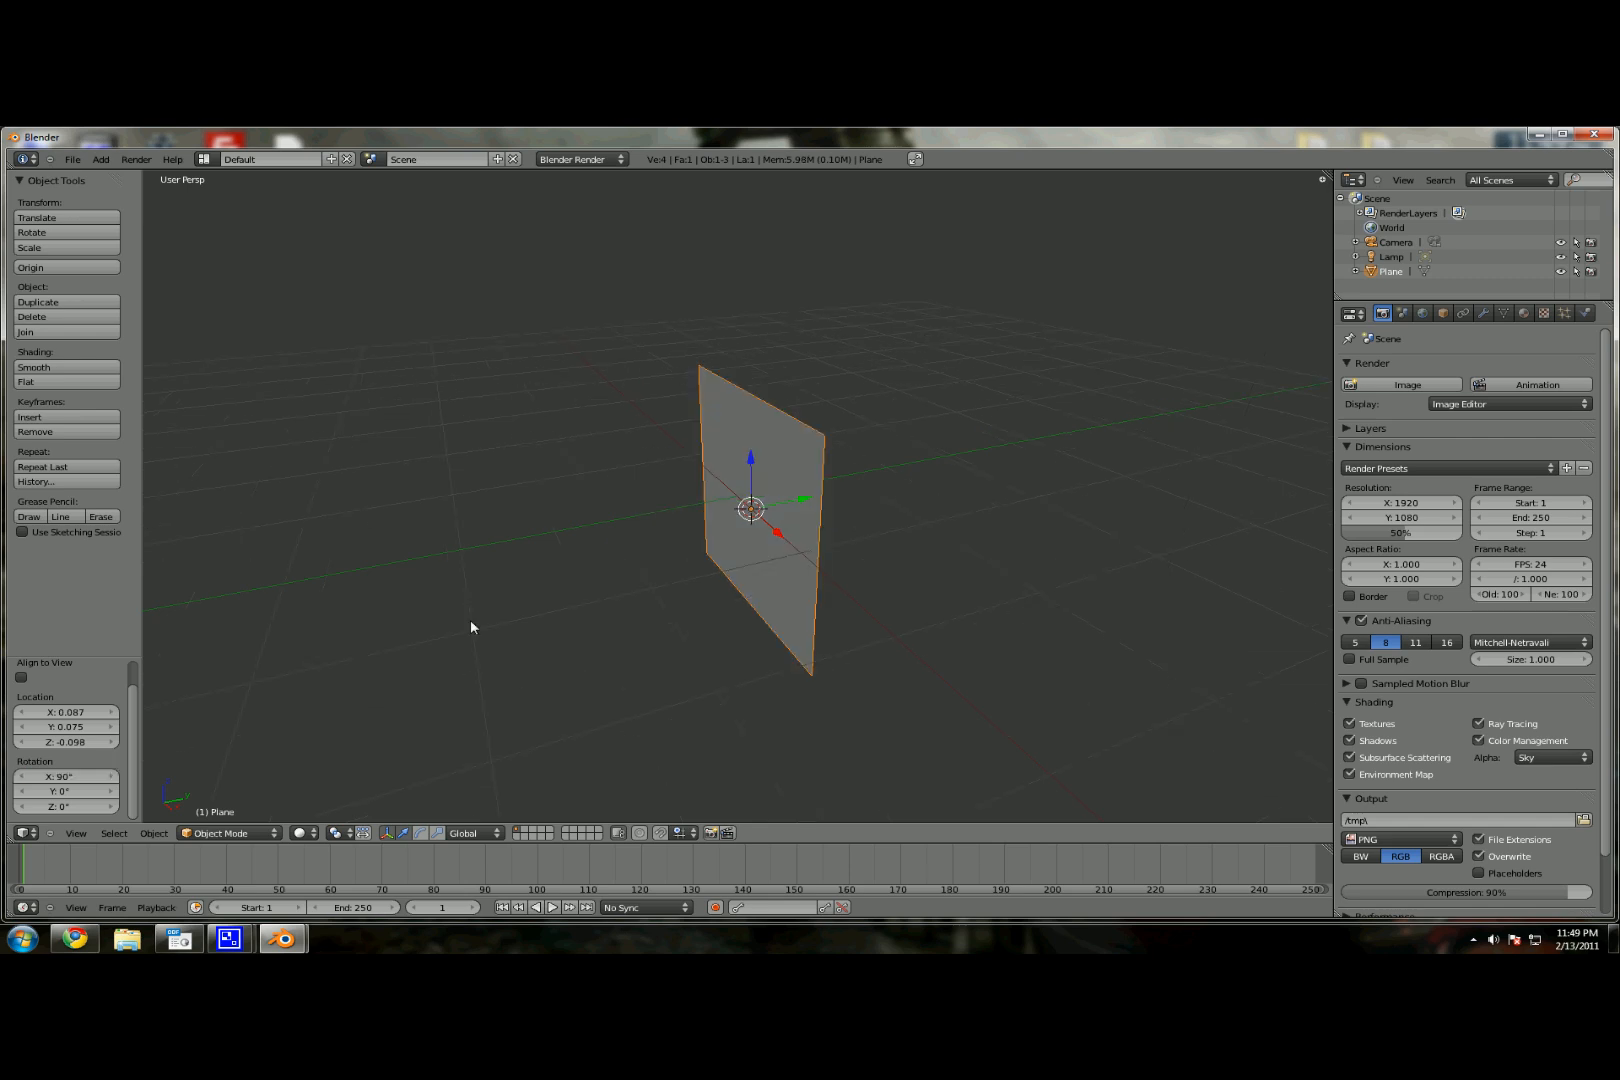
Step: Move the upright plane about 0.46 units along the negative global X axis
{"action": "scroll", "coordinate": [702, 507], "scroll_direction": "down", "scroll_amount": 2}
{"action": "key", "text": "g"}
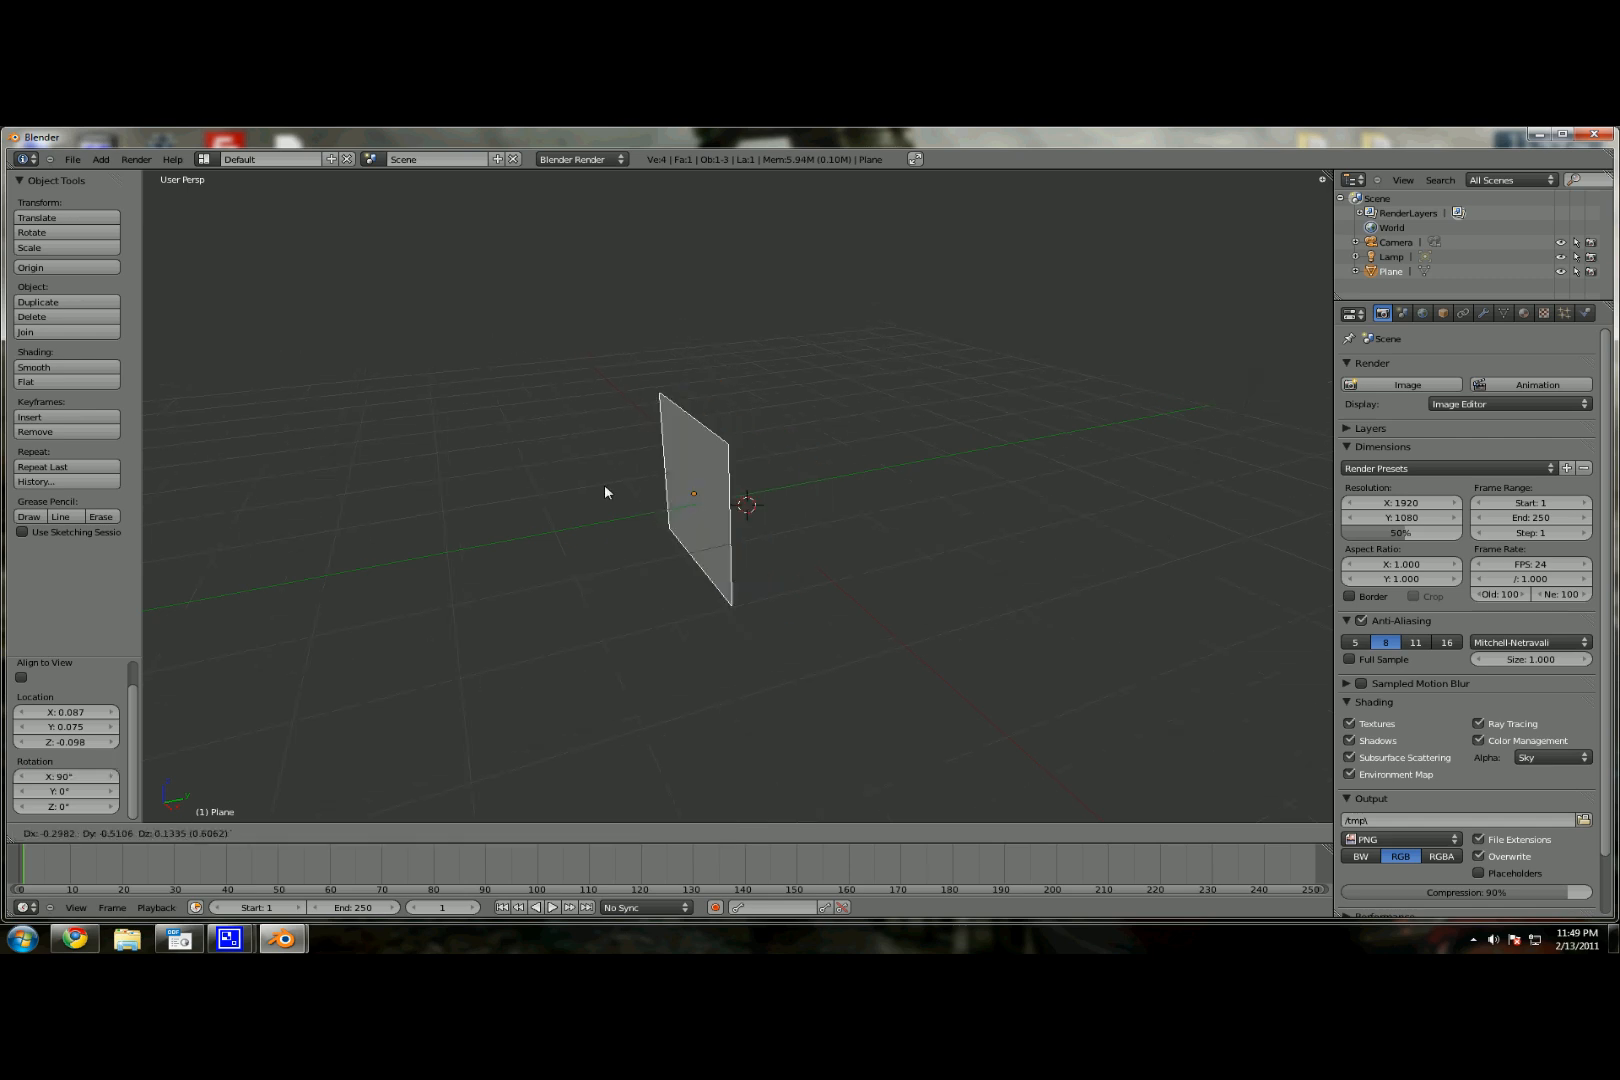
{"action": "key", "text": "x"}
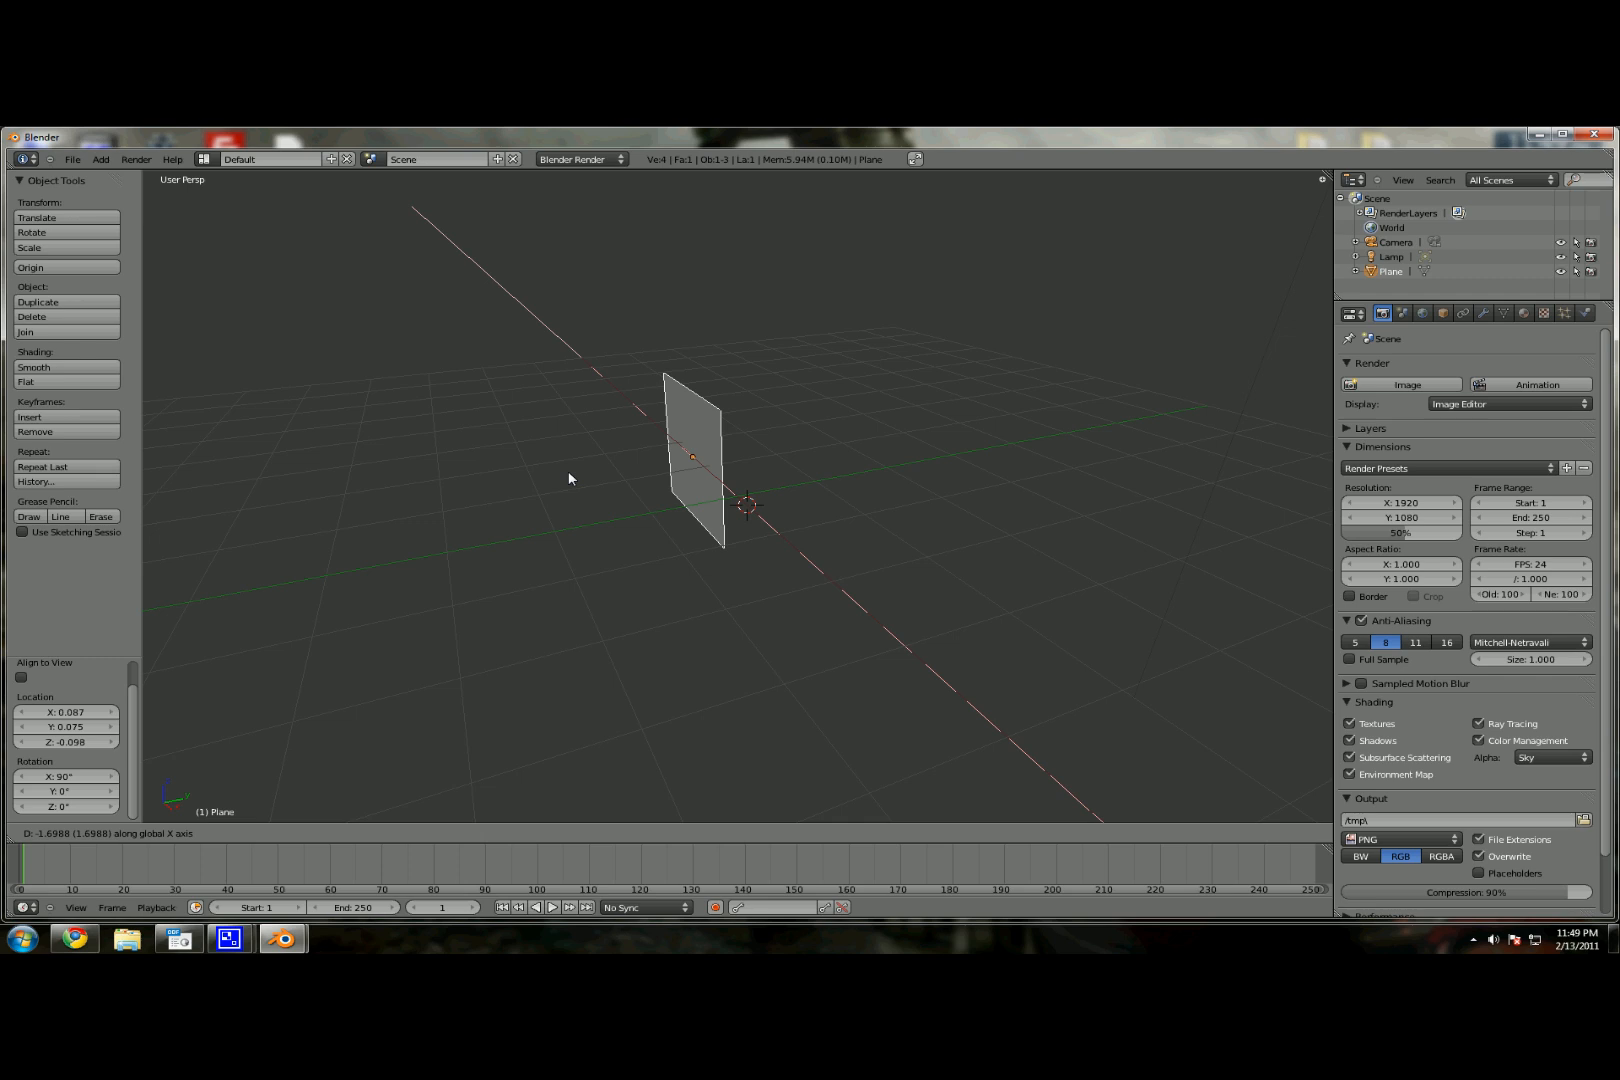
{"action": "left_click", "coordinate": [694, 503]}
Step: Move the plane upward until it sits above the 3D cursor and enter Edit Mode on it
{"action": "middle_click_drag", "start_coordinate": [694, 503], "coordinate": [975, 567]}
{"action": "key", "text": "KP_1"}
{"action": "key", "text": "g"}
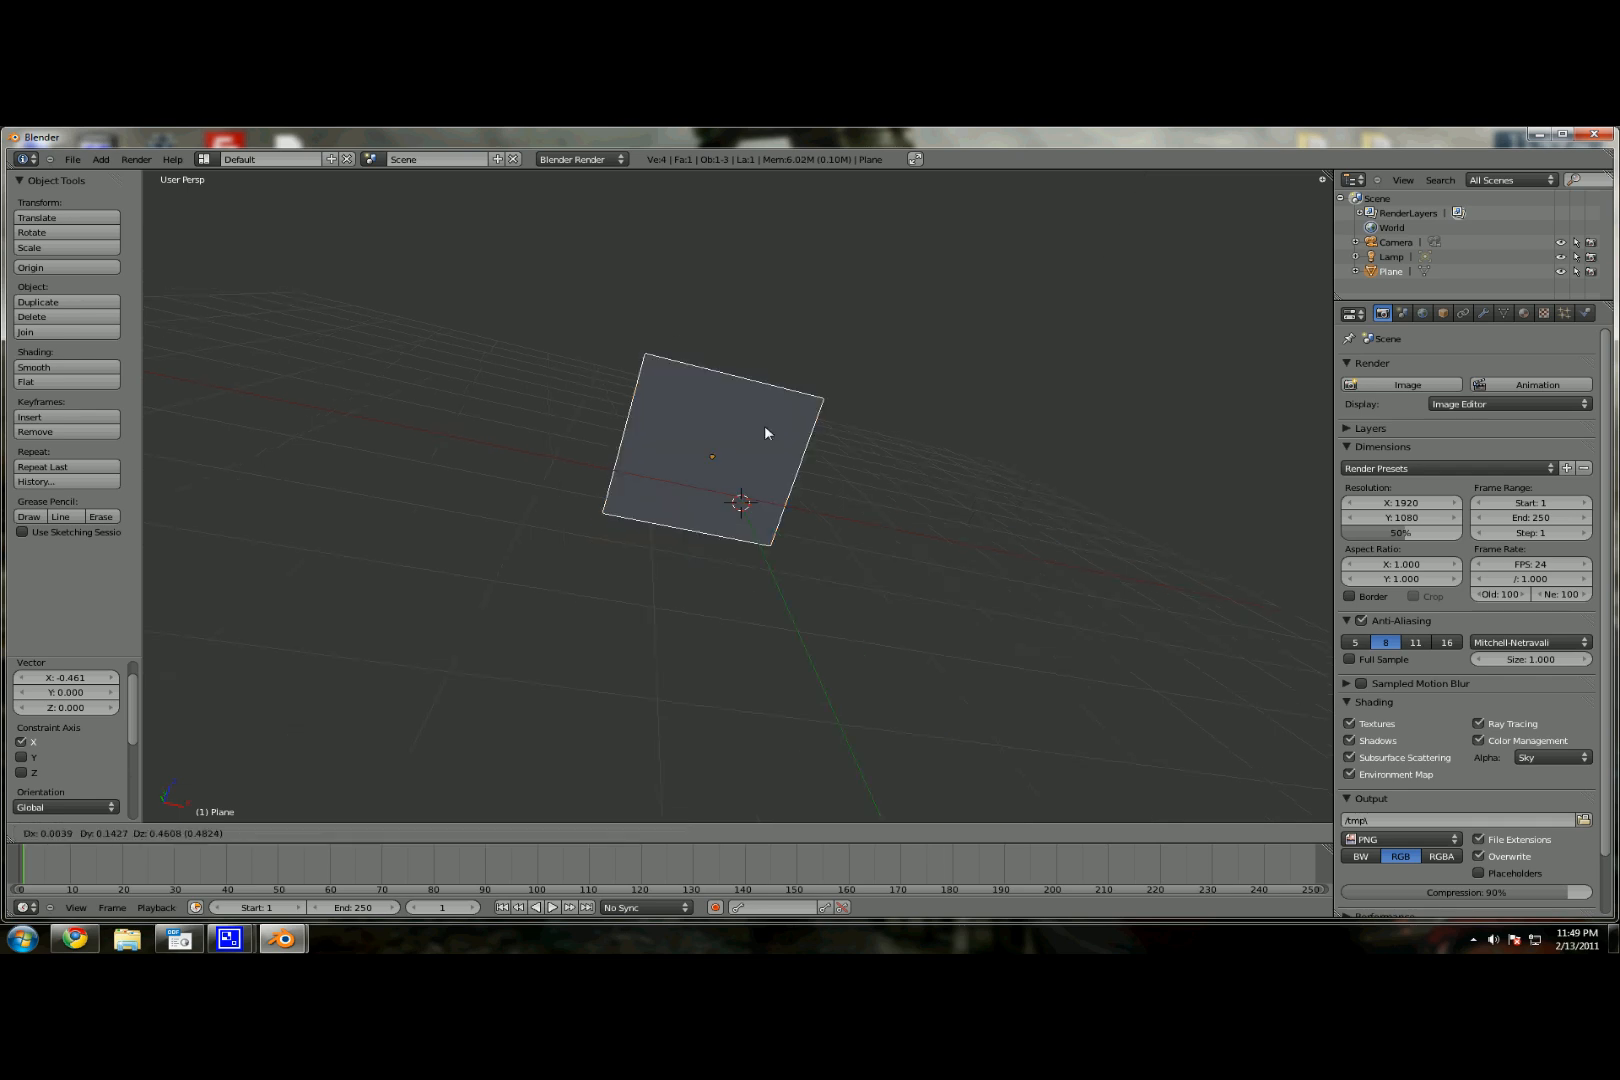
{"action": "left_click", "coordinate": [796, 382]}
{"action": "middle_click_drag", "start_coordinate": [796, 382], "coordinate": [853, 413]}
{"action": "key", "text": "Tab"}
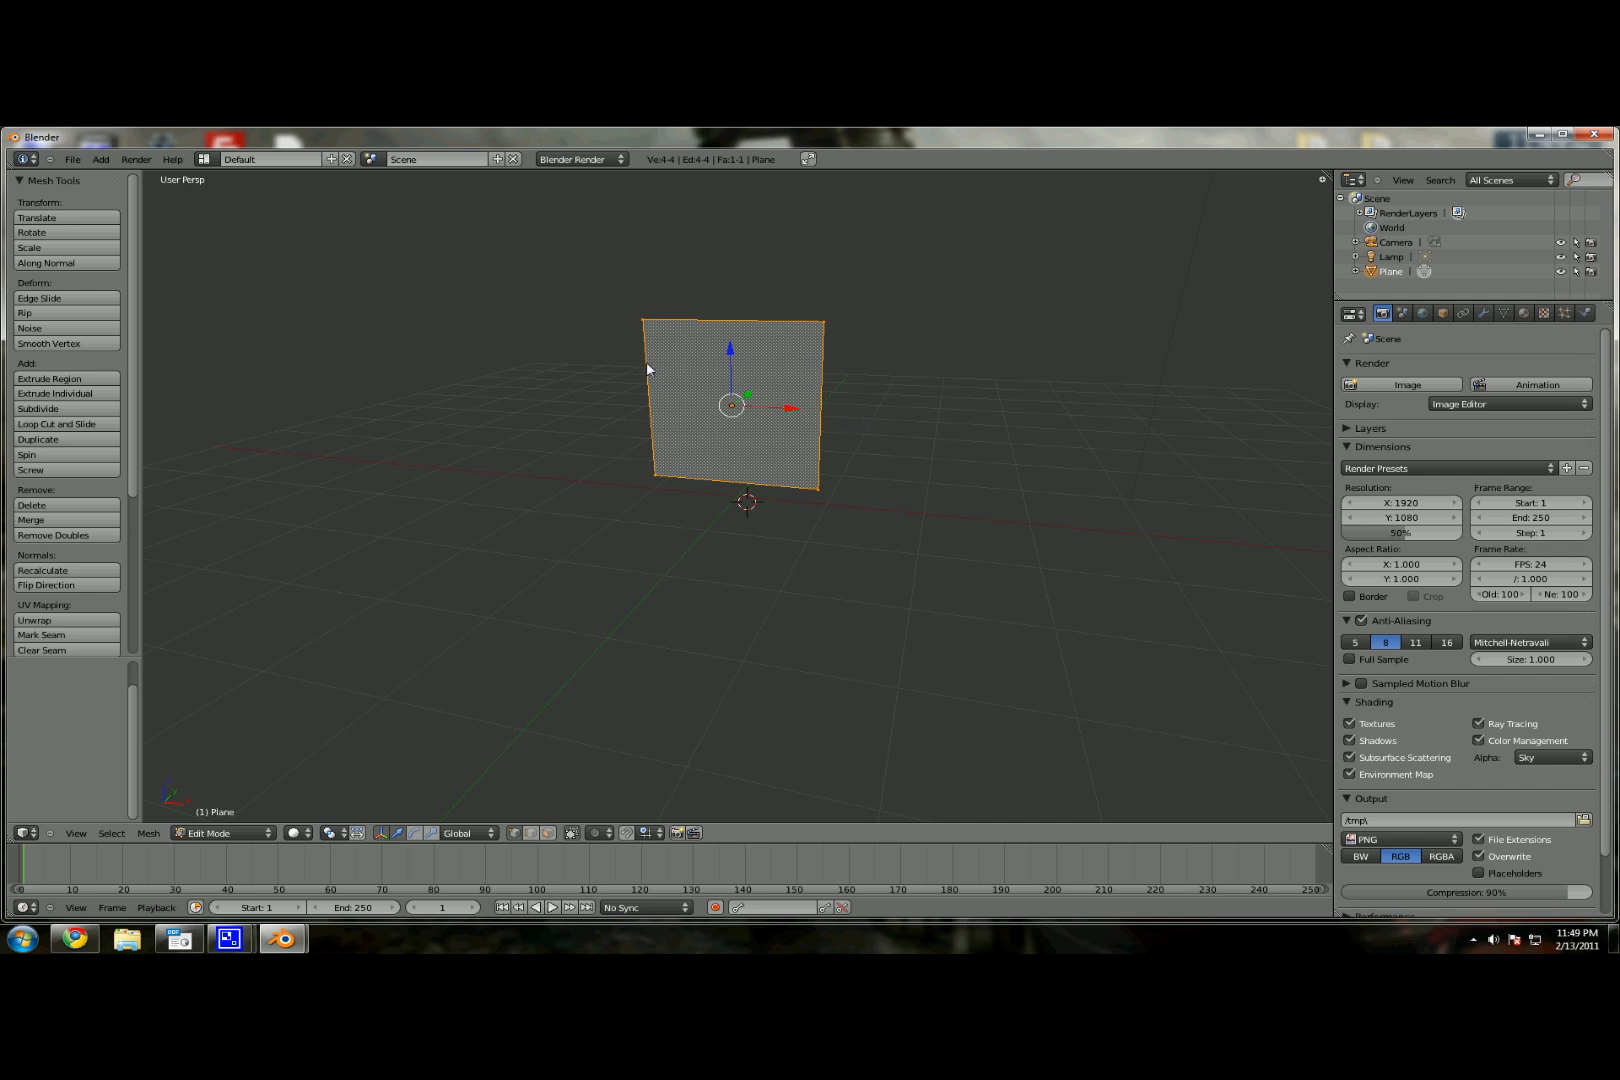
Step: Select the upright plane's two upper vertices and scale them to about 0.386 so the shape tapers upward
{"action": "key", "text": "a"}
{"action": "key", "text": "b"}
{"action": "left_click_drag", "start_coordinate": [604, 297], "coordinate": [830, 323]}
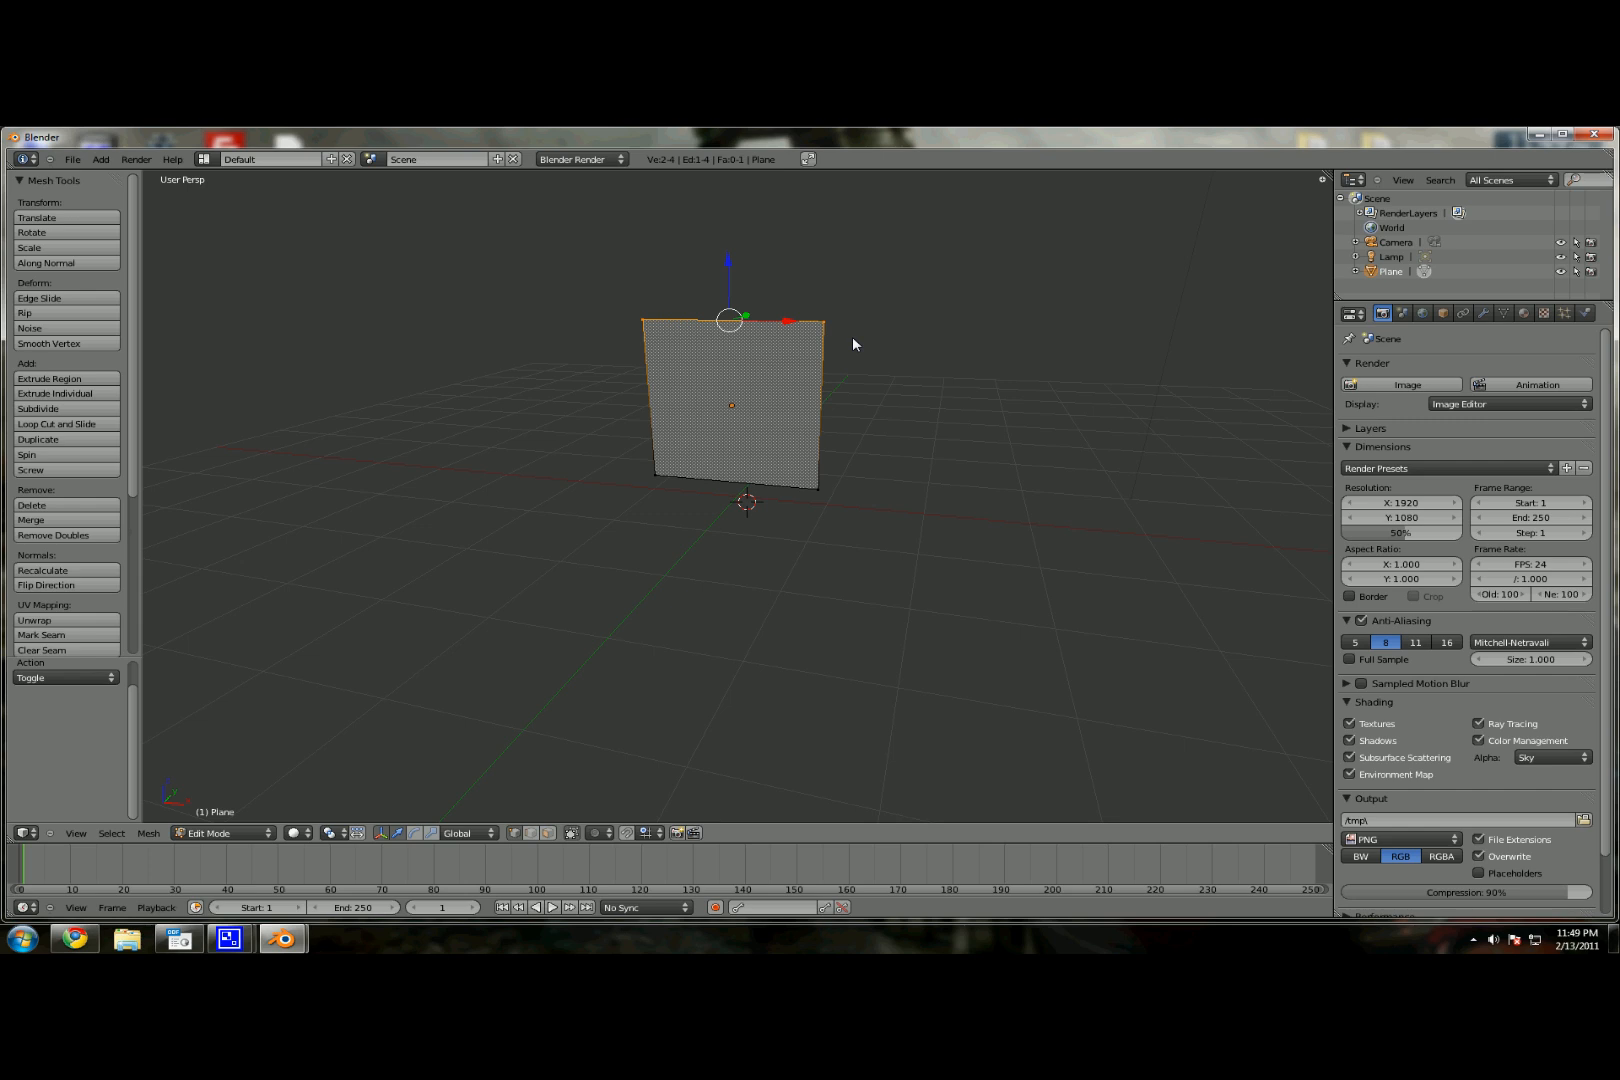
{"action": "key", "text": "s"}
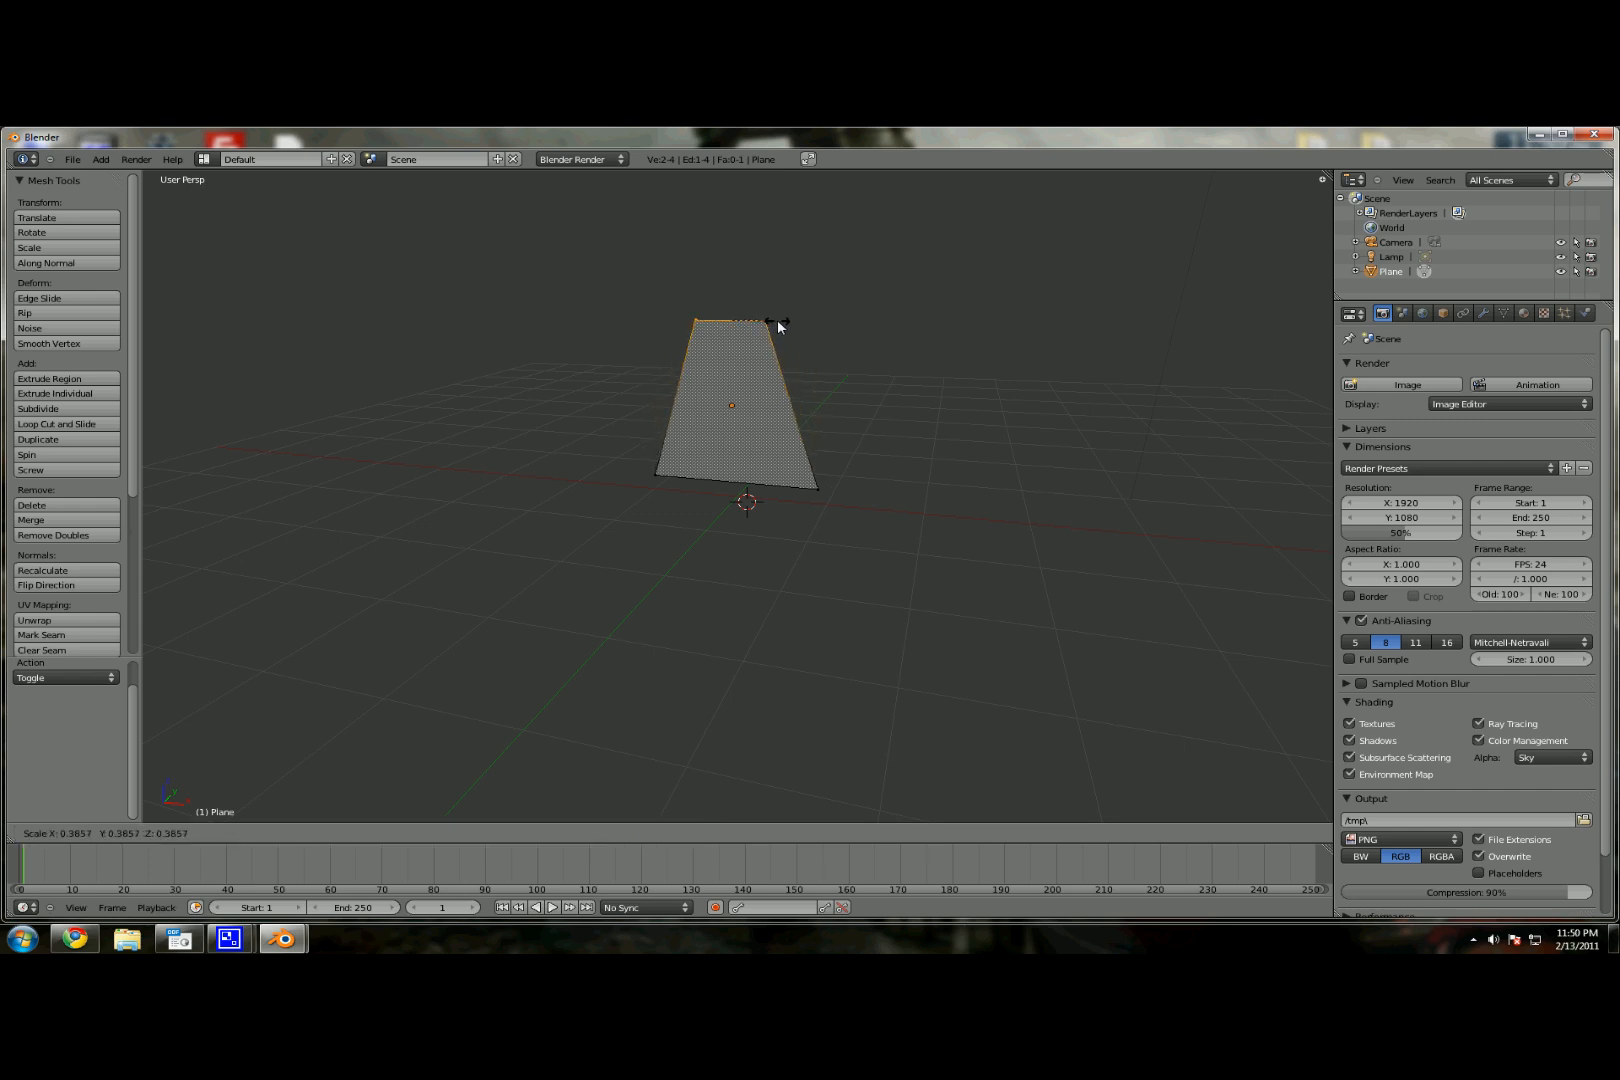
{"action": "left_click", "coordinate": [778, 321]}
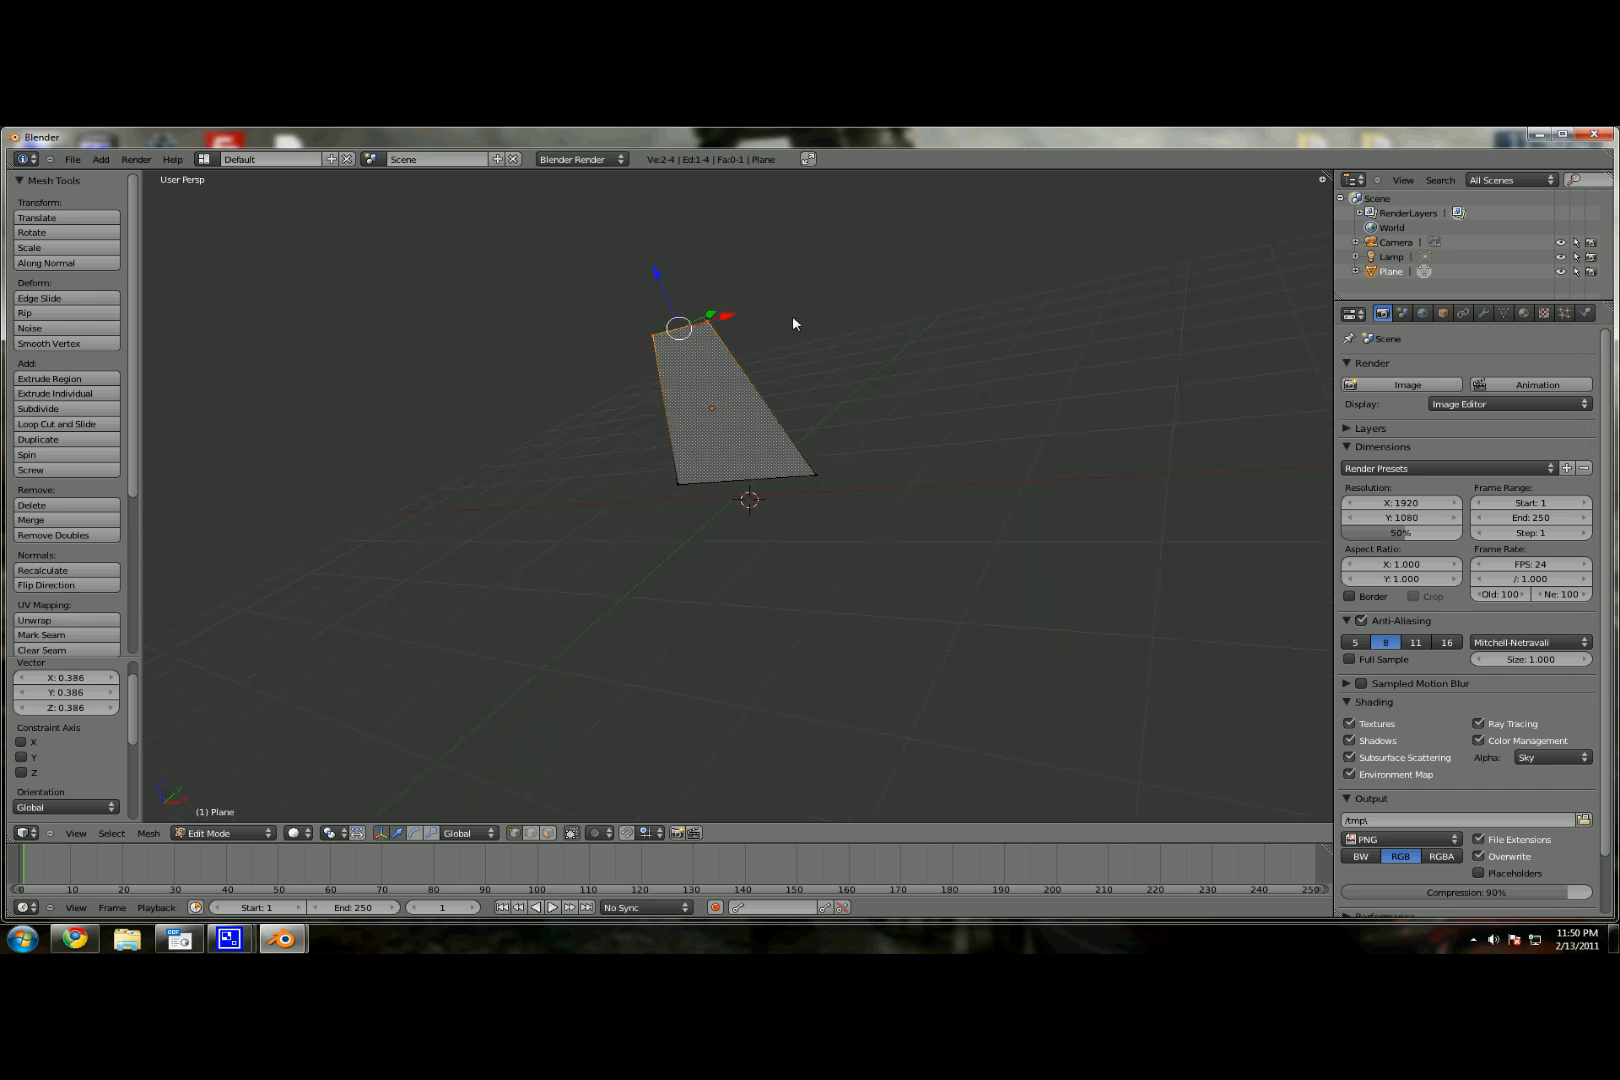
Step: Subdivide the whole tapered plane with 8 cuts and clear the vertex selection
{"action": "key", "text": "a"}
{"action": "middle_click_drag", "start_coordinate": [792, 315], "coordinate": [826, 320]}
{"action": "key", "text": "a"}
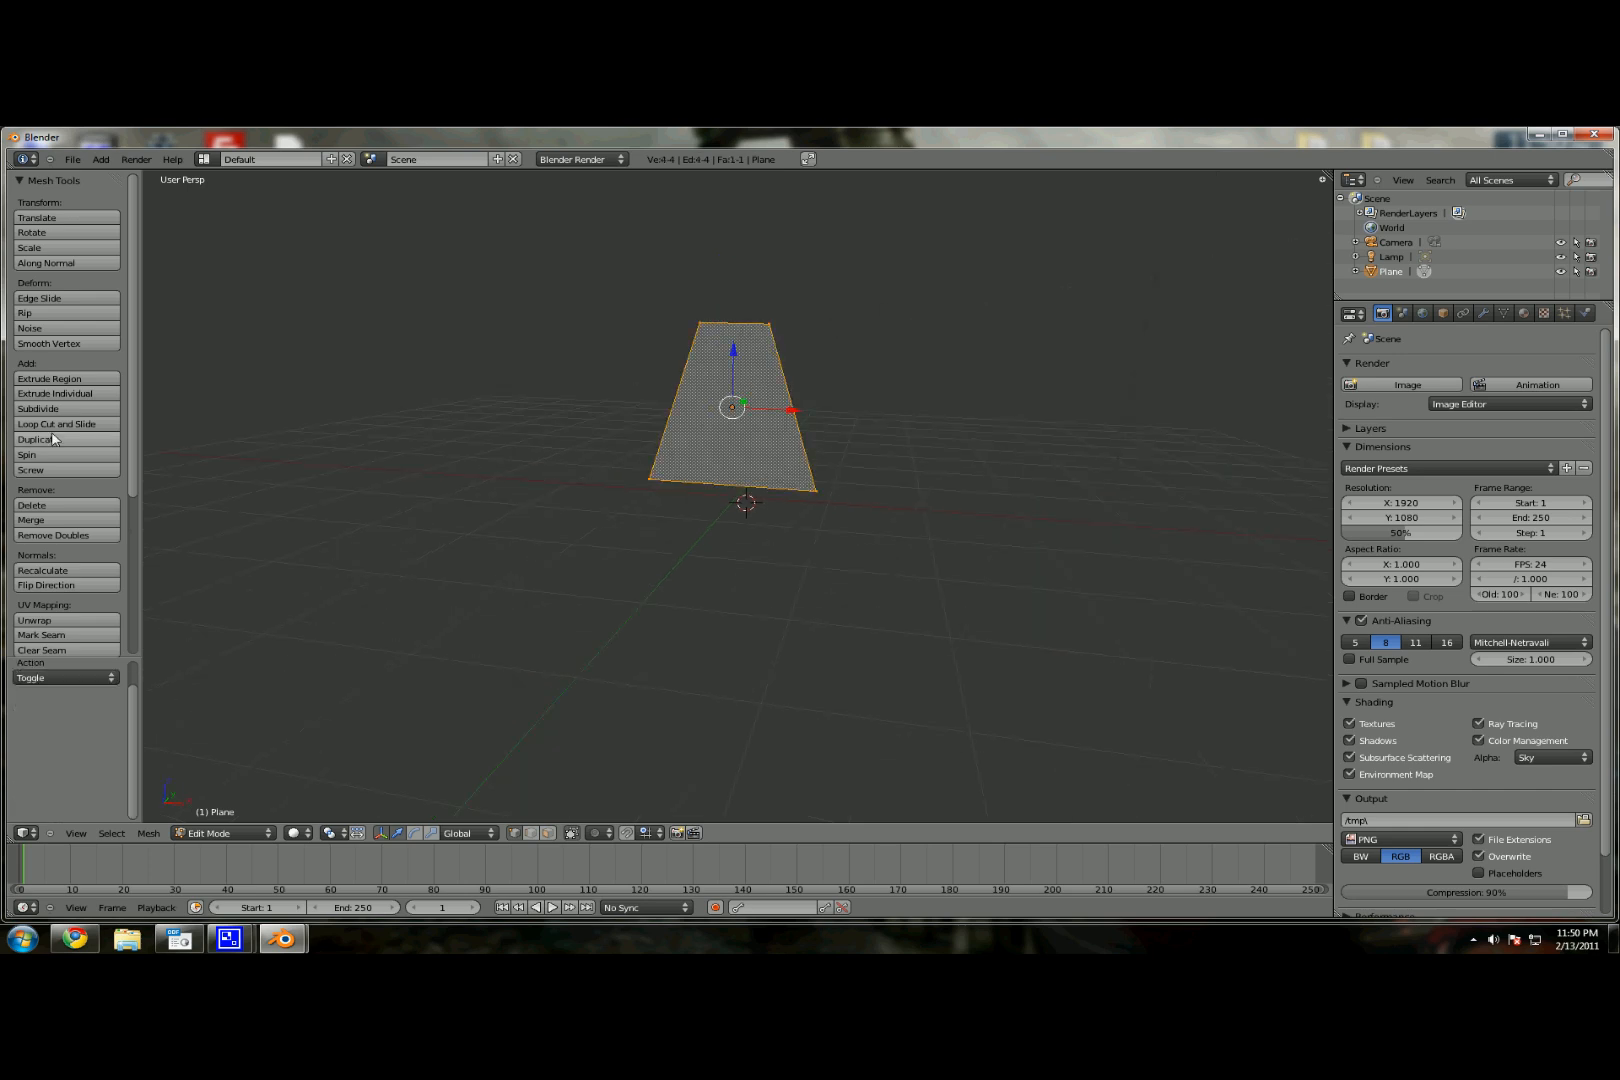
{"action": "left_click", "coordinate": [67, 409]}
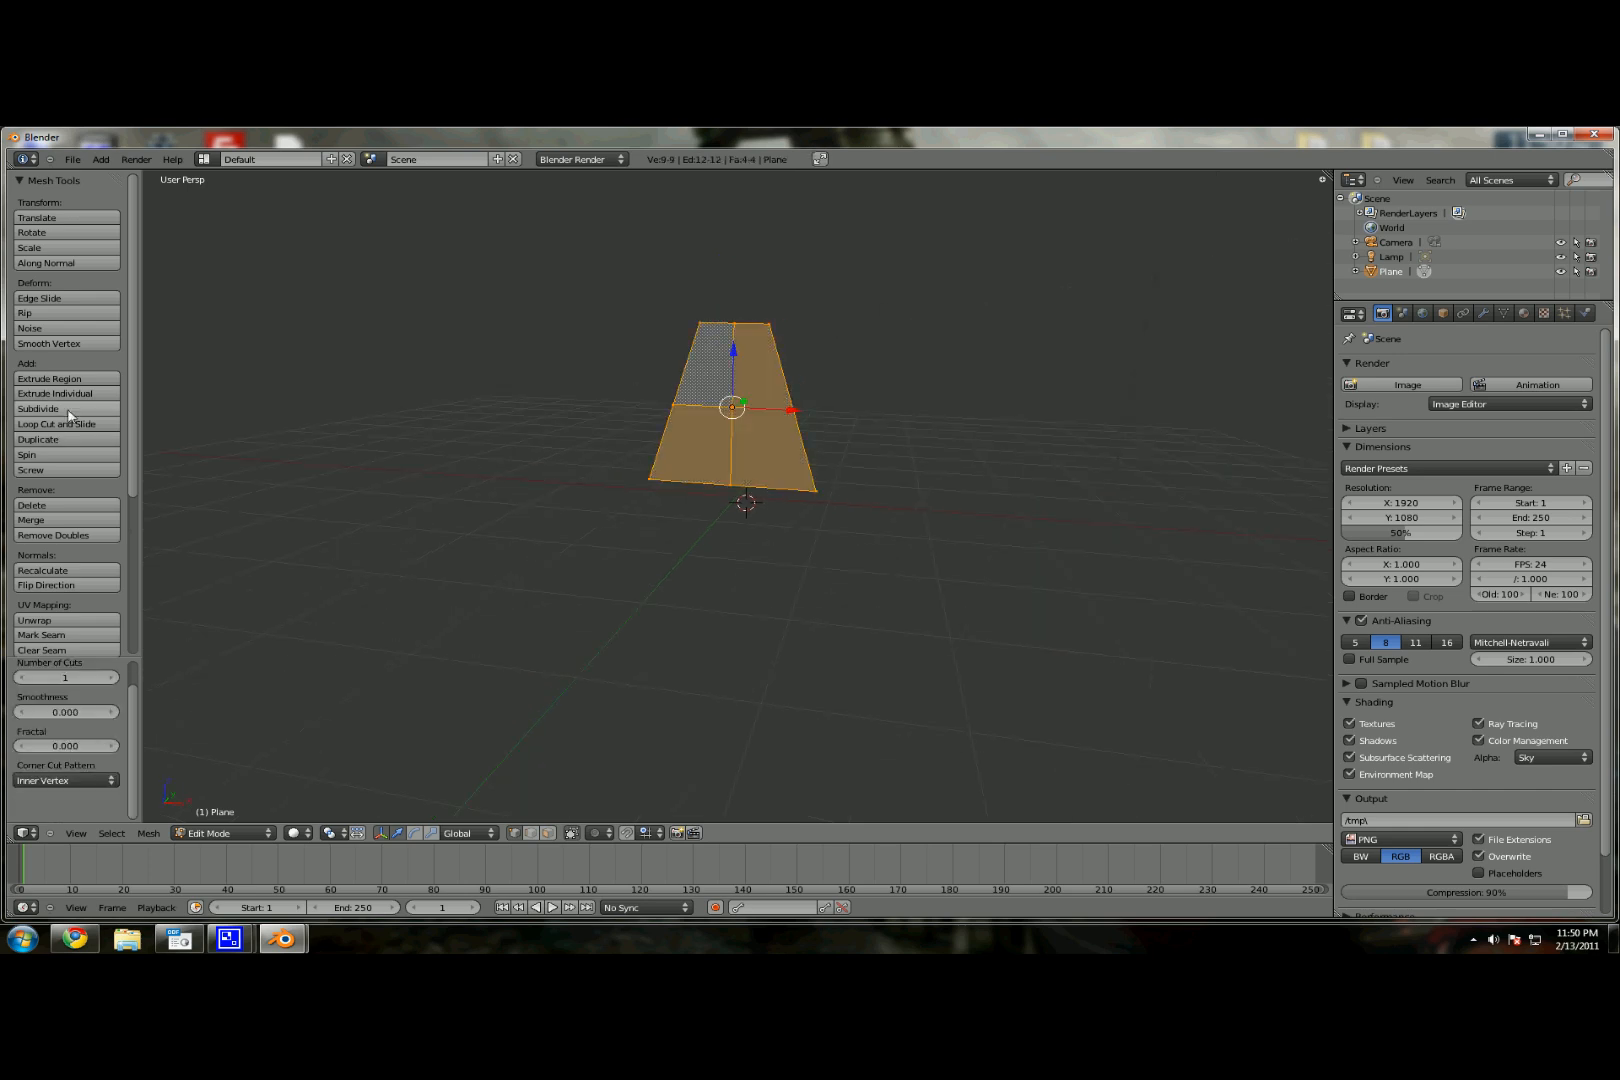
{"action": "left_click", "coordinate": [113, 678]}
{"action": "left_click", "coordinate": [113, 678]}
{"action": "left_click", "coordinate": [113, 678]}
{"action": "left_click", "coordinate": [113, 678]}
{"action": "left_click", "coordinate": [113, 678]}
{"action": "left_click", "coordinate": [113, 678]}
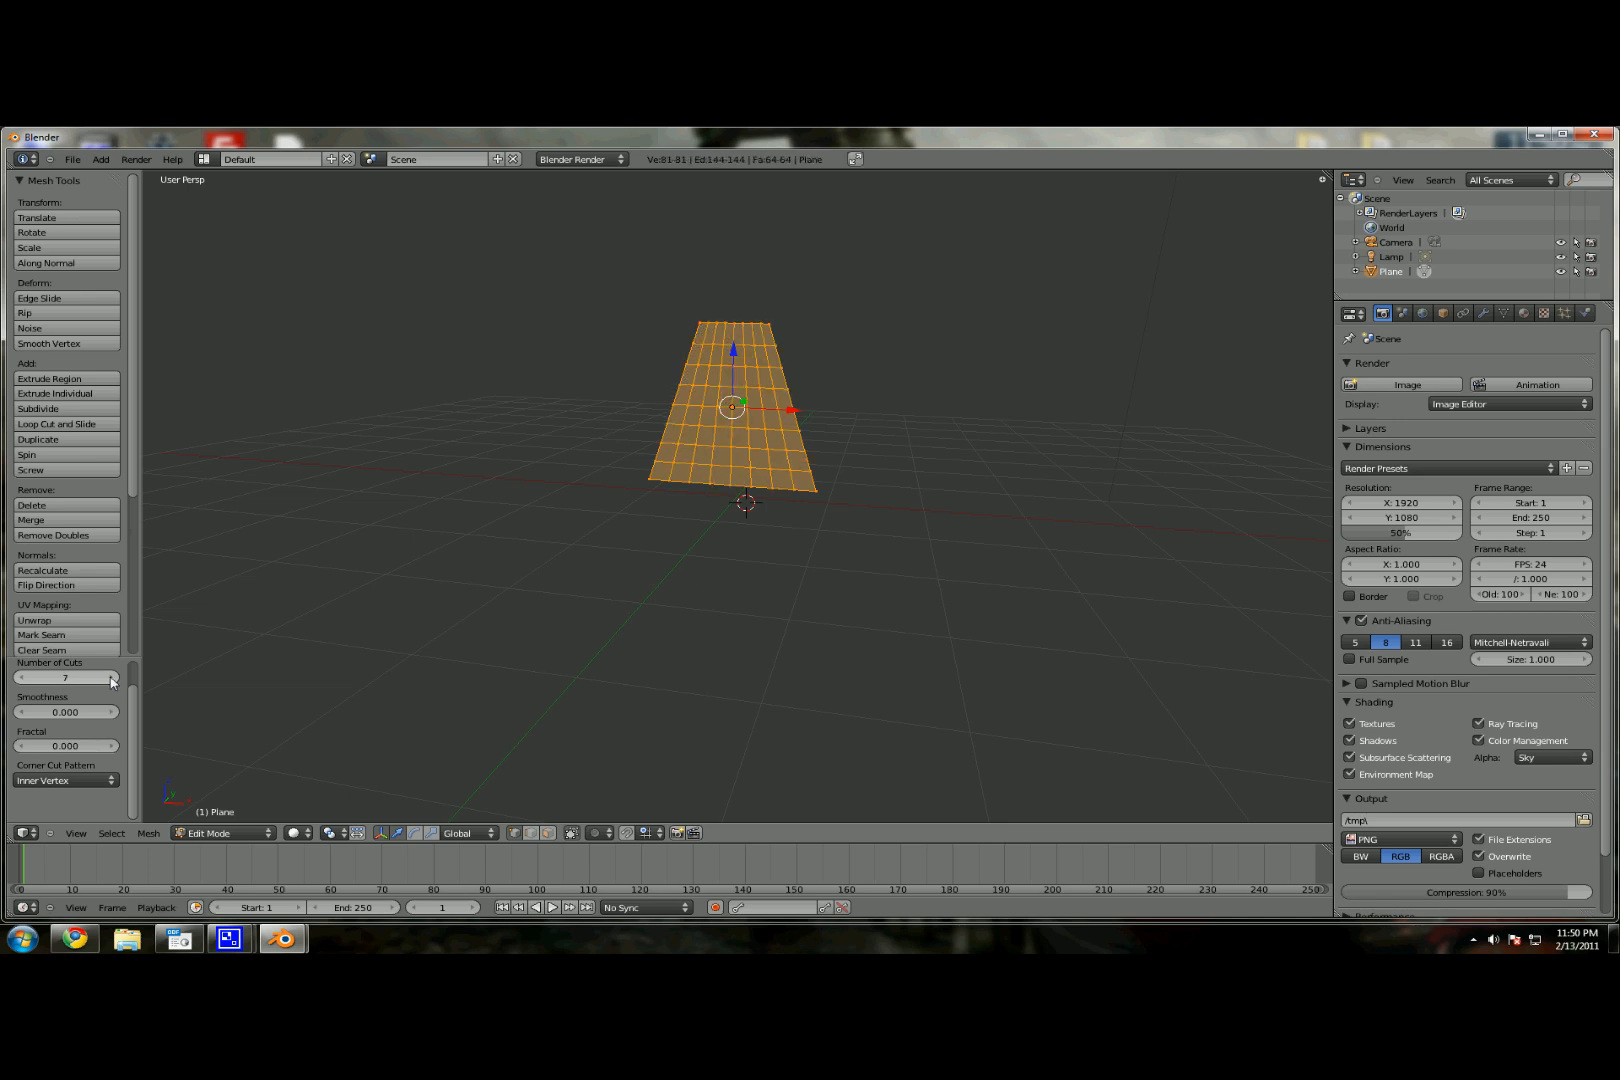
{"action": "left_click", "coordinate": [113, 678]}
{"action": "scroll", "coordinate": [518, 450], "scroll_direction": "up", "scroll_amount": 2}
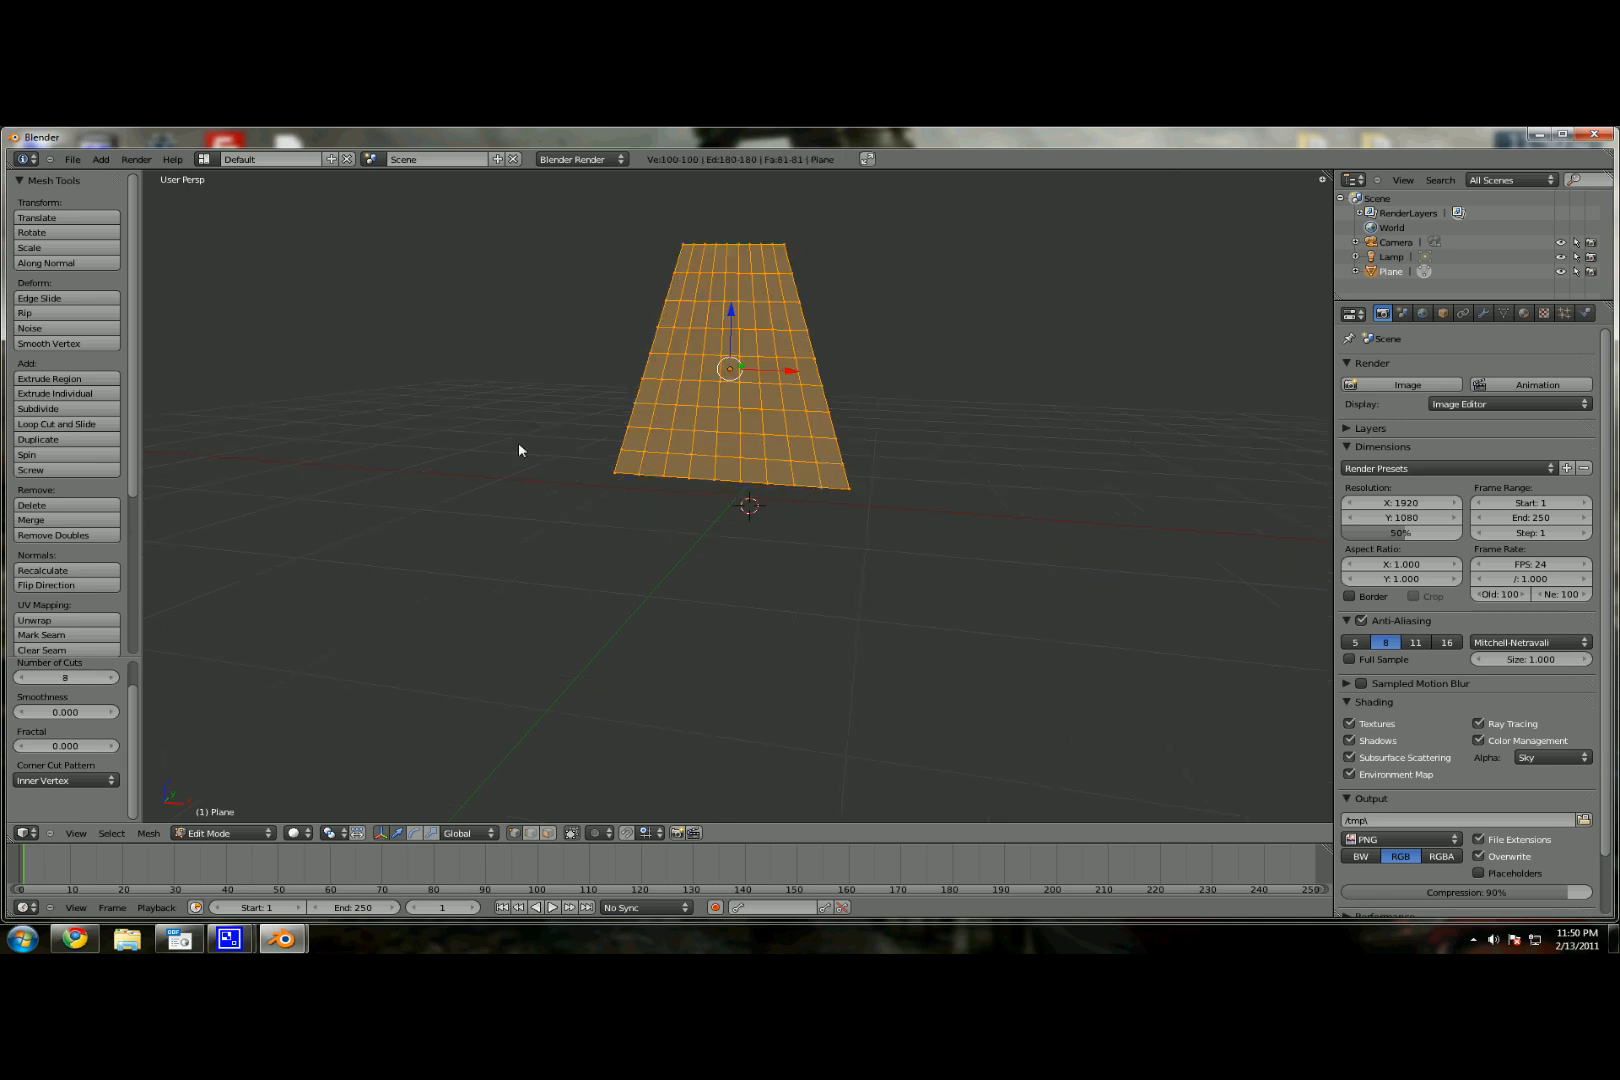
{"action": "scroll", "coordinate": [519, 446], "scroll_direction": "down", "scroll_amount": 1}
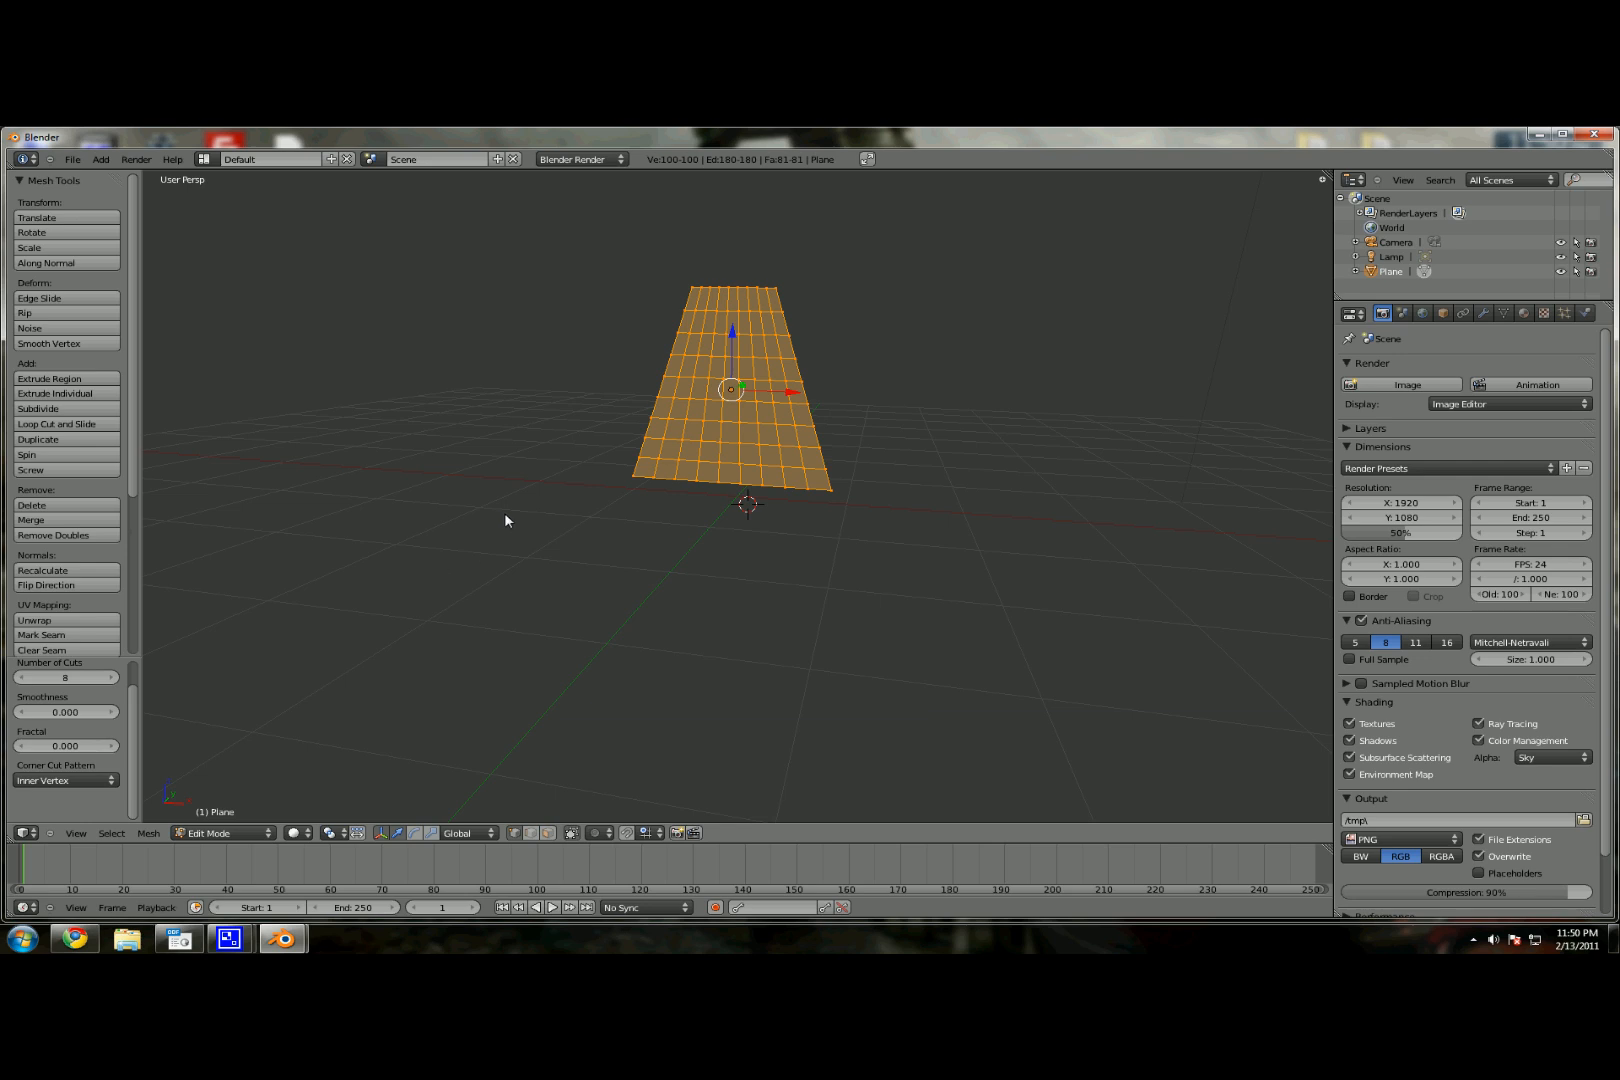
{"action": "key", "text": "a"}
{"action": "key", "text": "a"}
{"action": "key", "text": "a"}
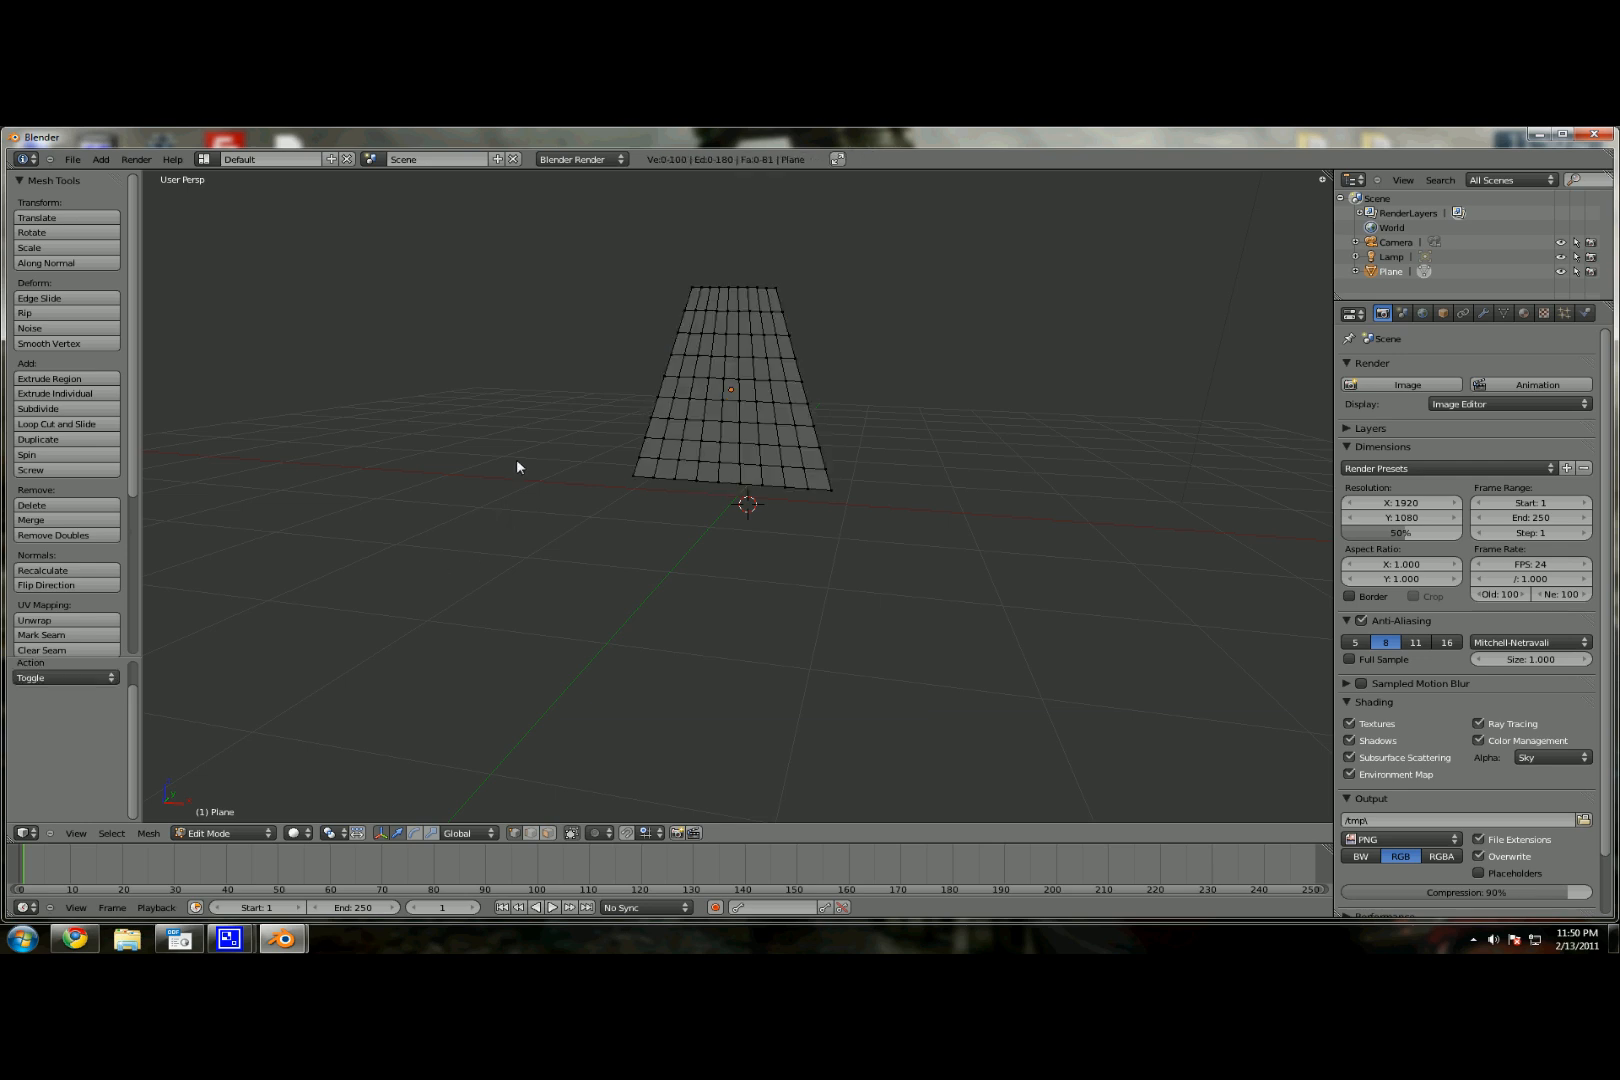
Step: Return to Object Mode and tilt the plane about -32.4° as seen from its side
{"action": "key", "text": "Tab"}
{"action": "middle_click_drag", "start_coordinate": [511, 442], "coordinate": [839, 560]}
{"action": "key", "text": "KP_1"}
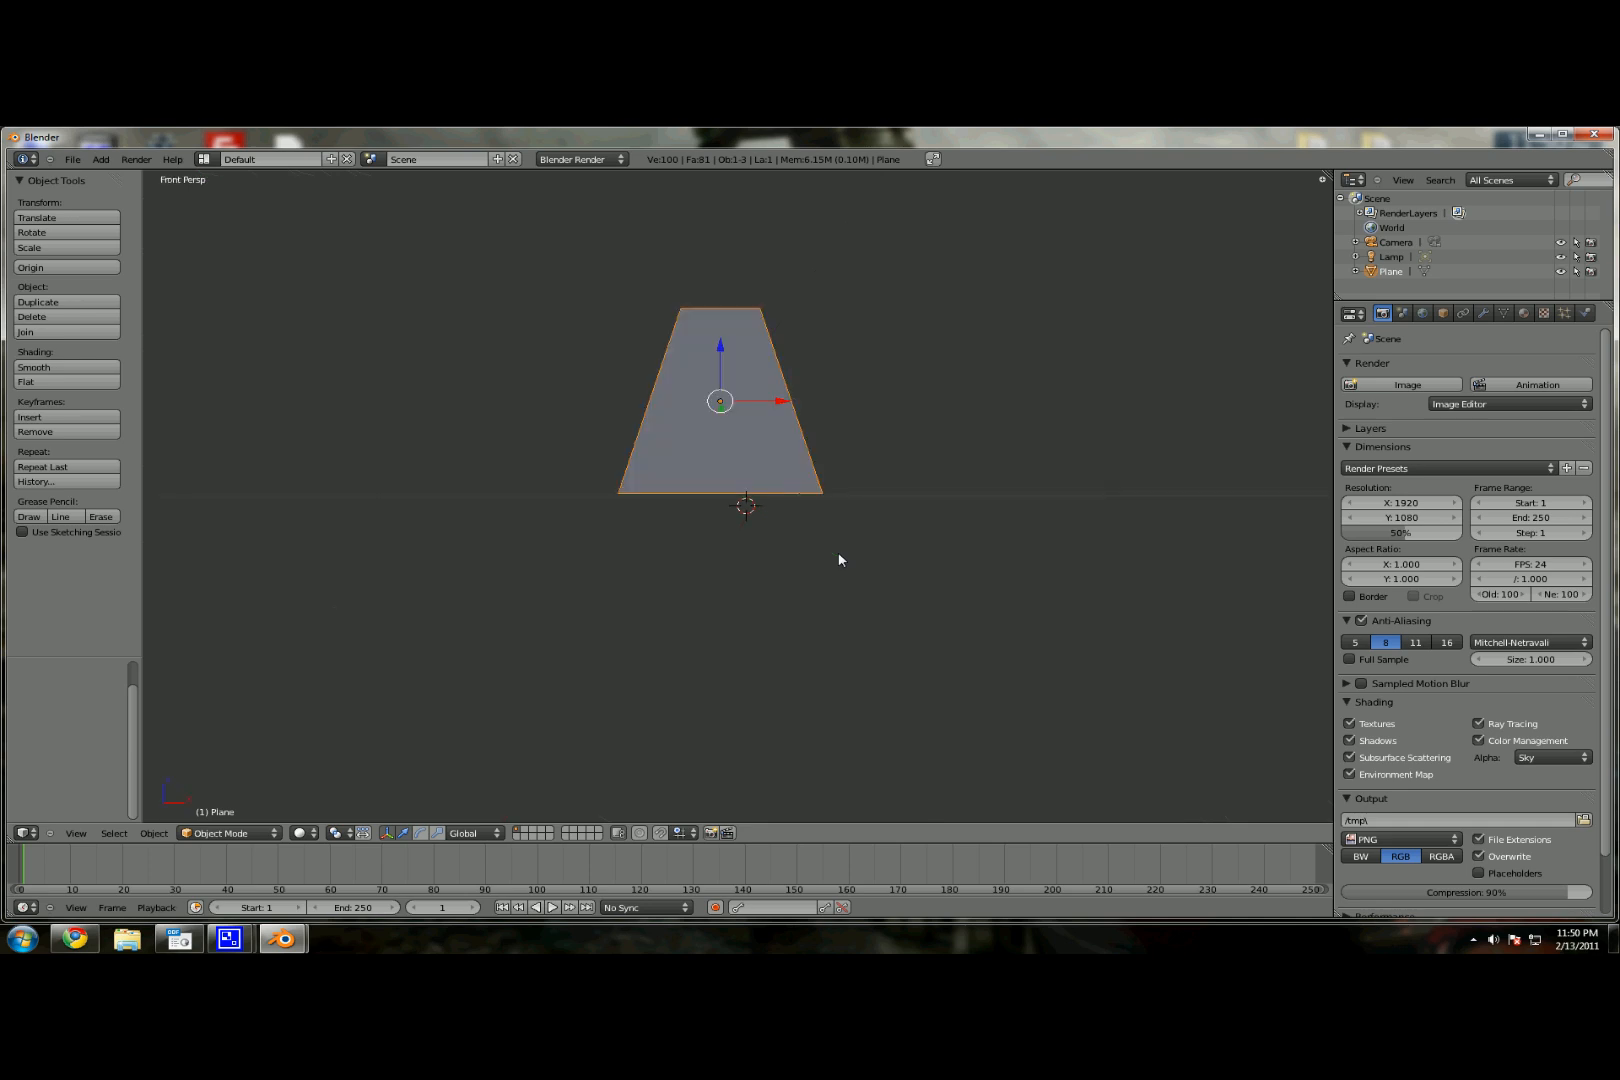
{"action": "middle_click_drag", "start_coordinate": [839, 560], "coordinate": [622, 530]}
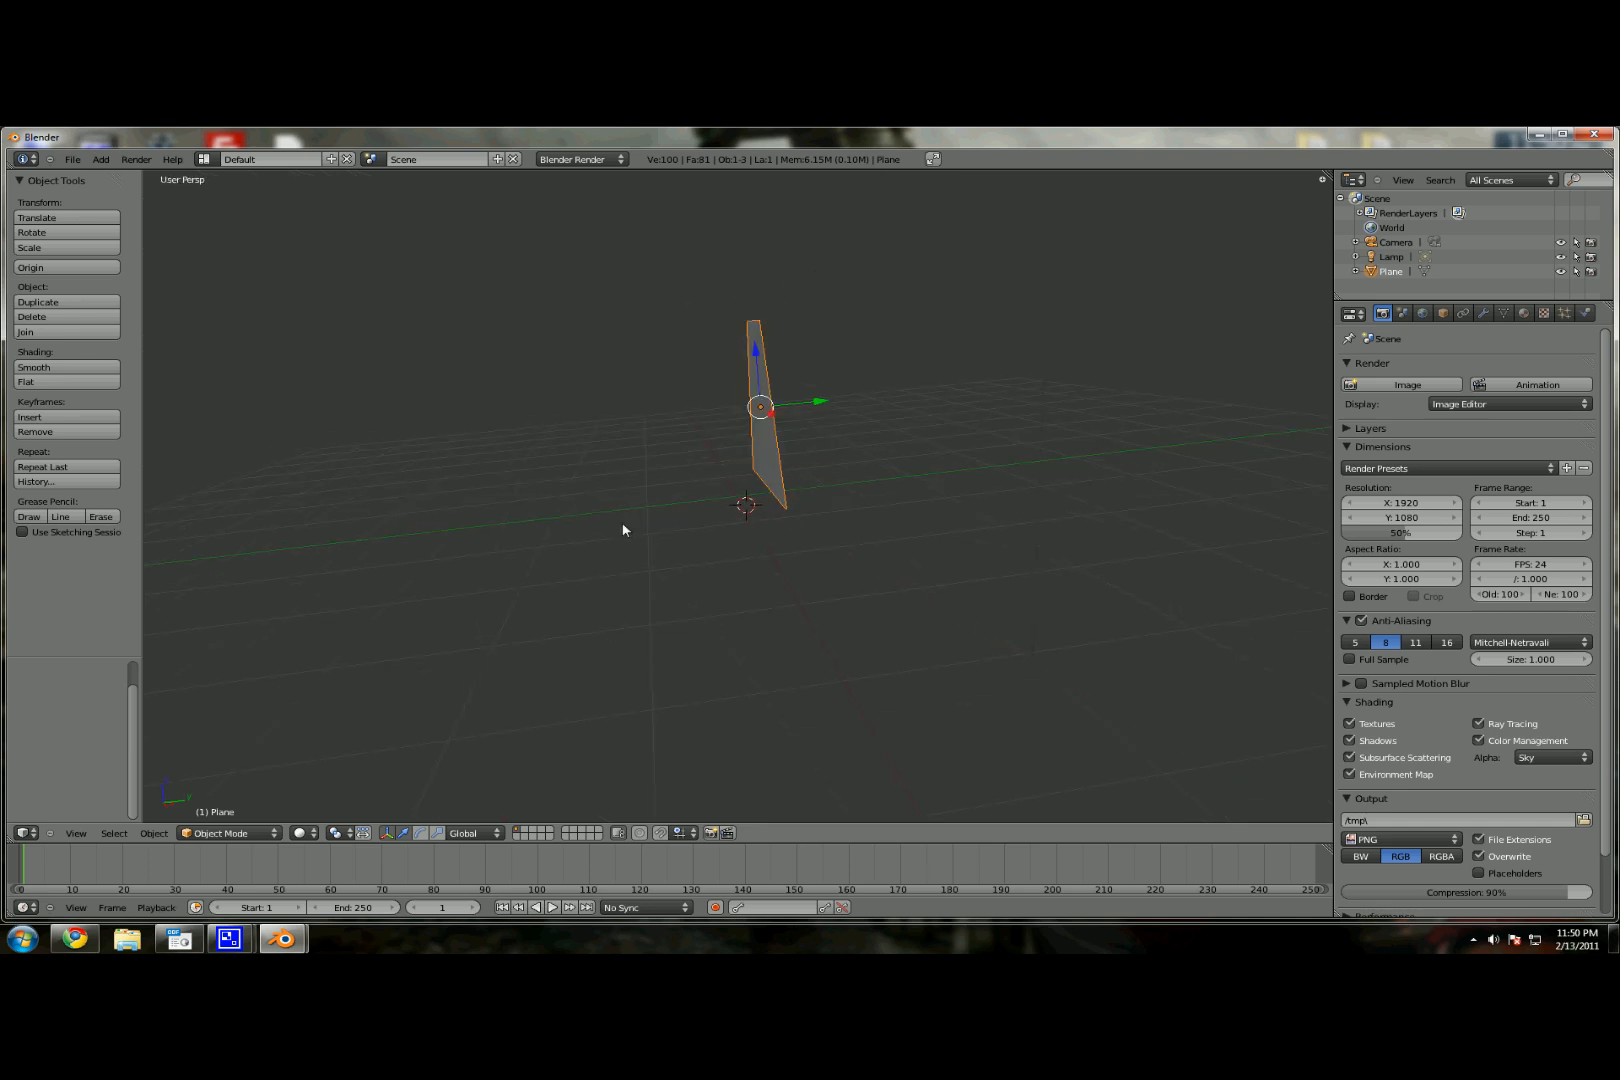
{"action": "key", "text": "r"}
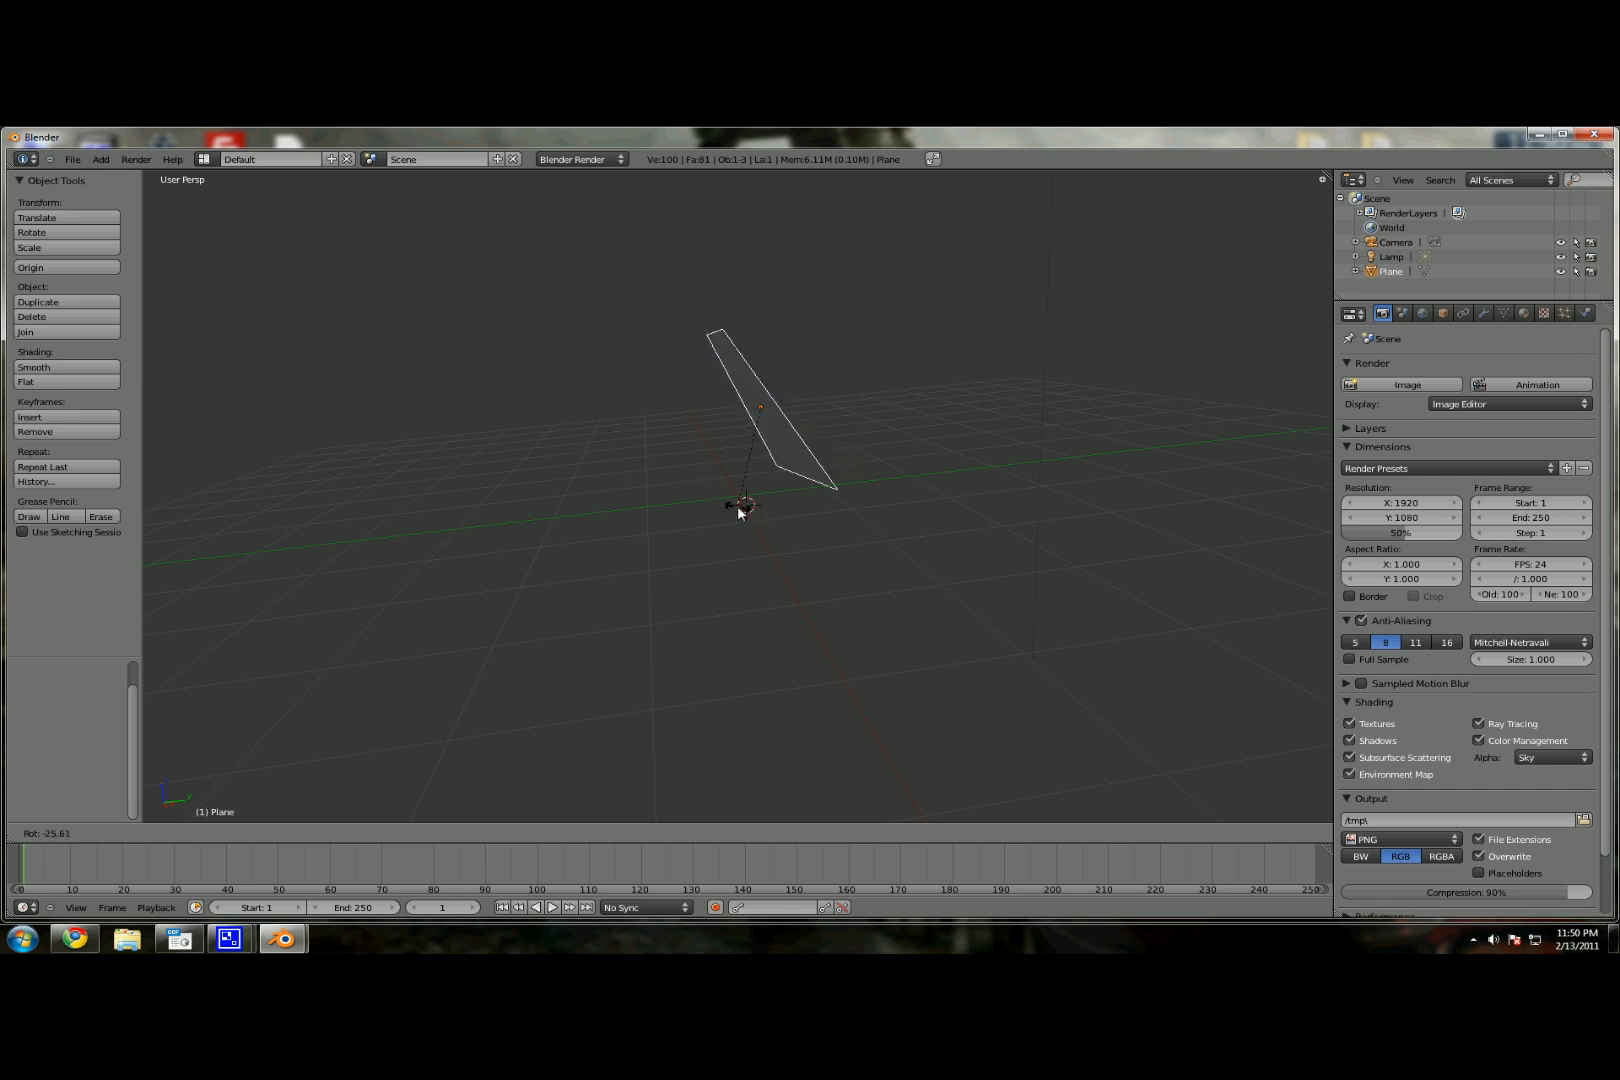
{"action": "left_click", "coordinate": [640, 445]}
{"action": "middle_click_drag", "start_coordinate": [640, 445], "coordinate": [840, 508]}
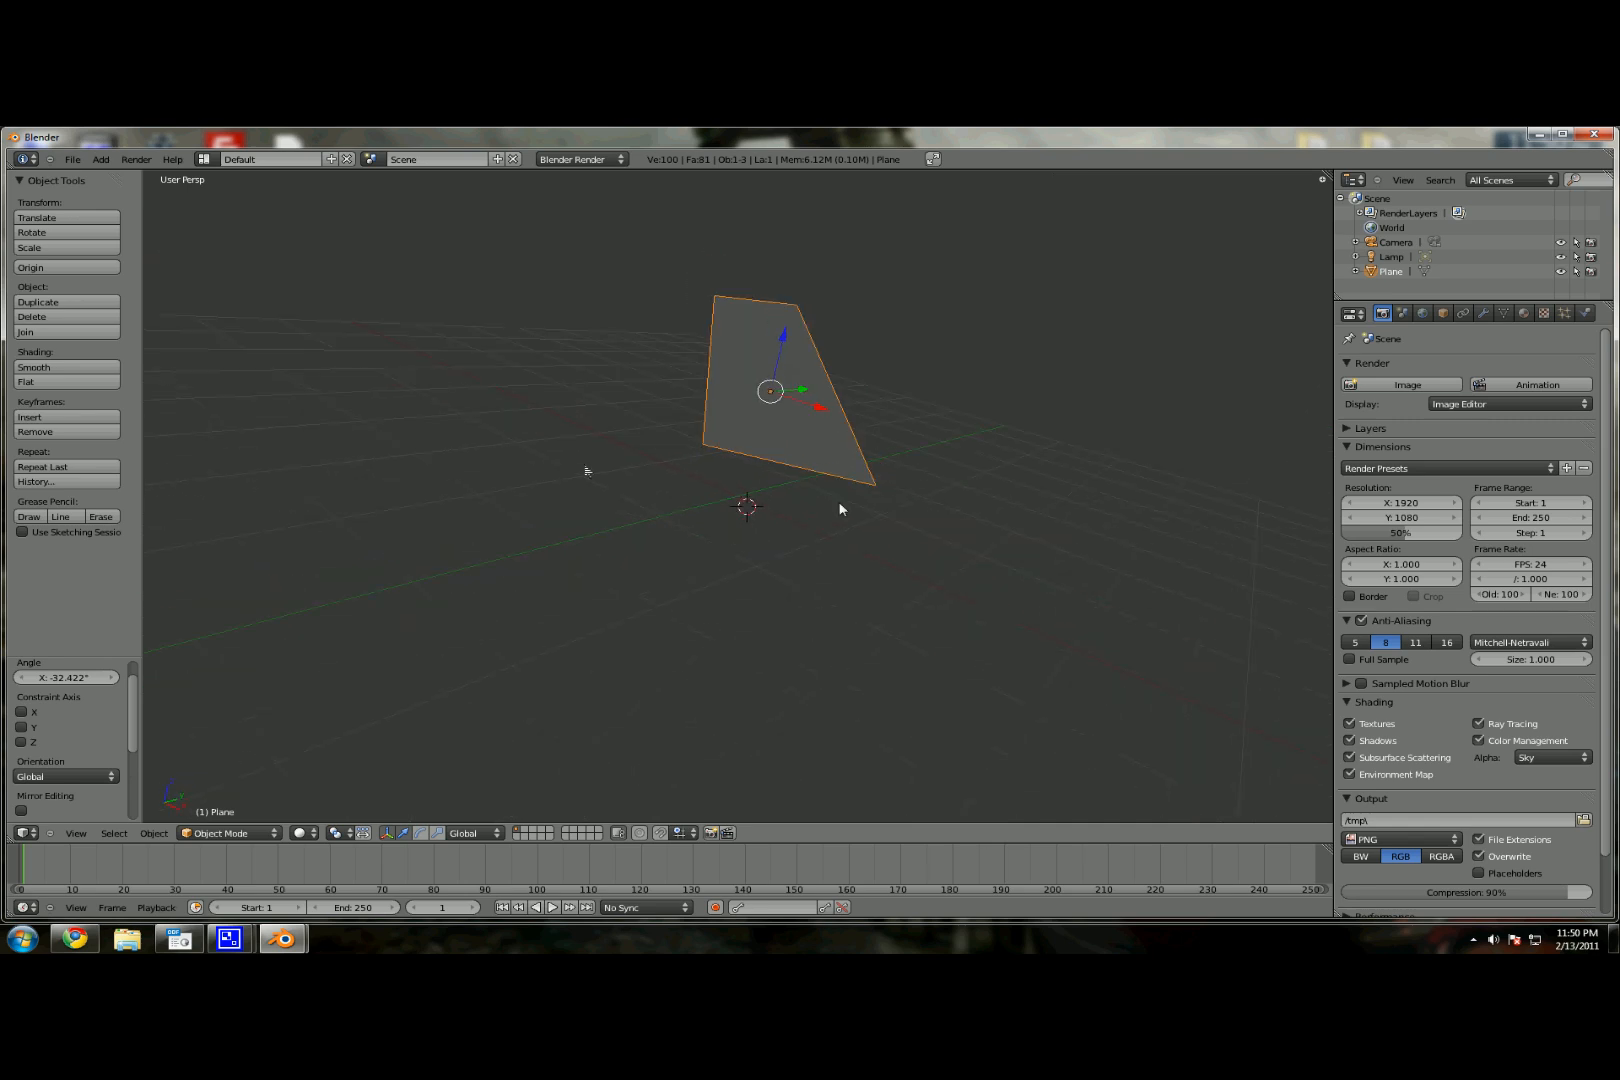
Step: In Edit Mode, assign the plane's uppermost row of vertices to a new vertex group, then deselect everything
{"action": "key", "text": "Tab"}
{"action": "key", "text": "a"}
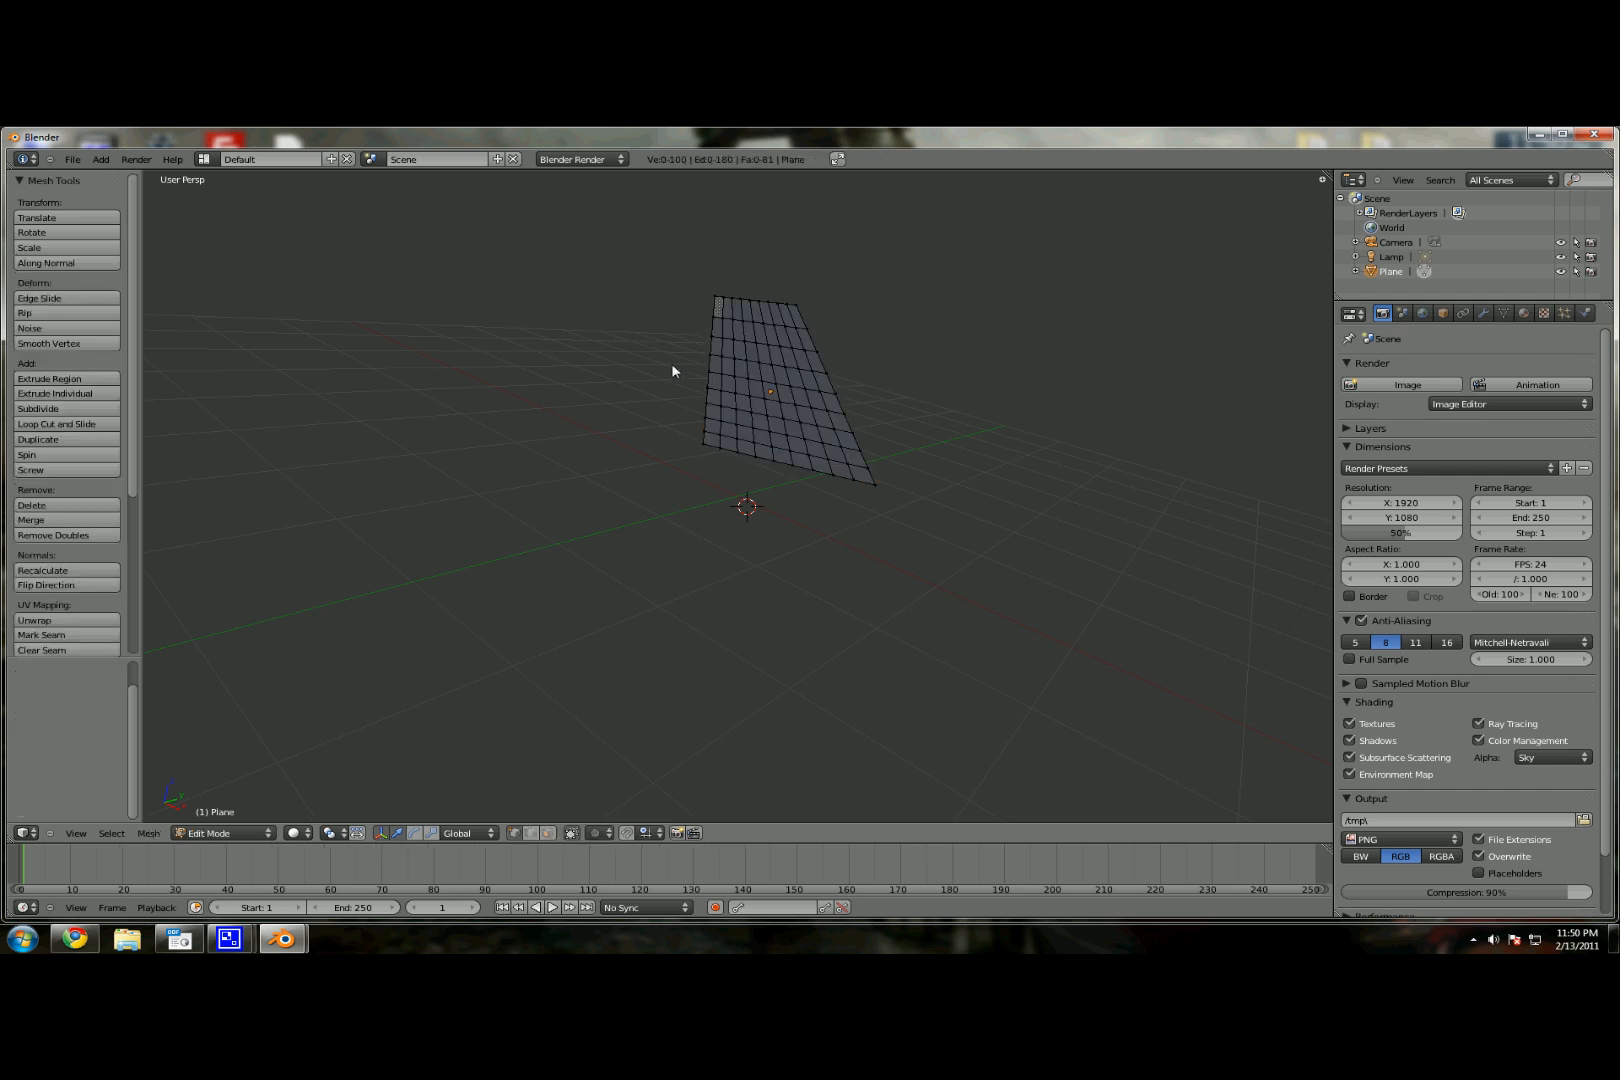
{"action": "key", "text": "b"}
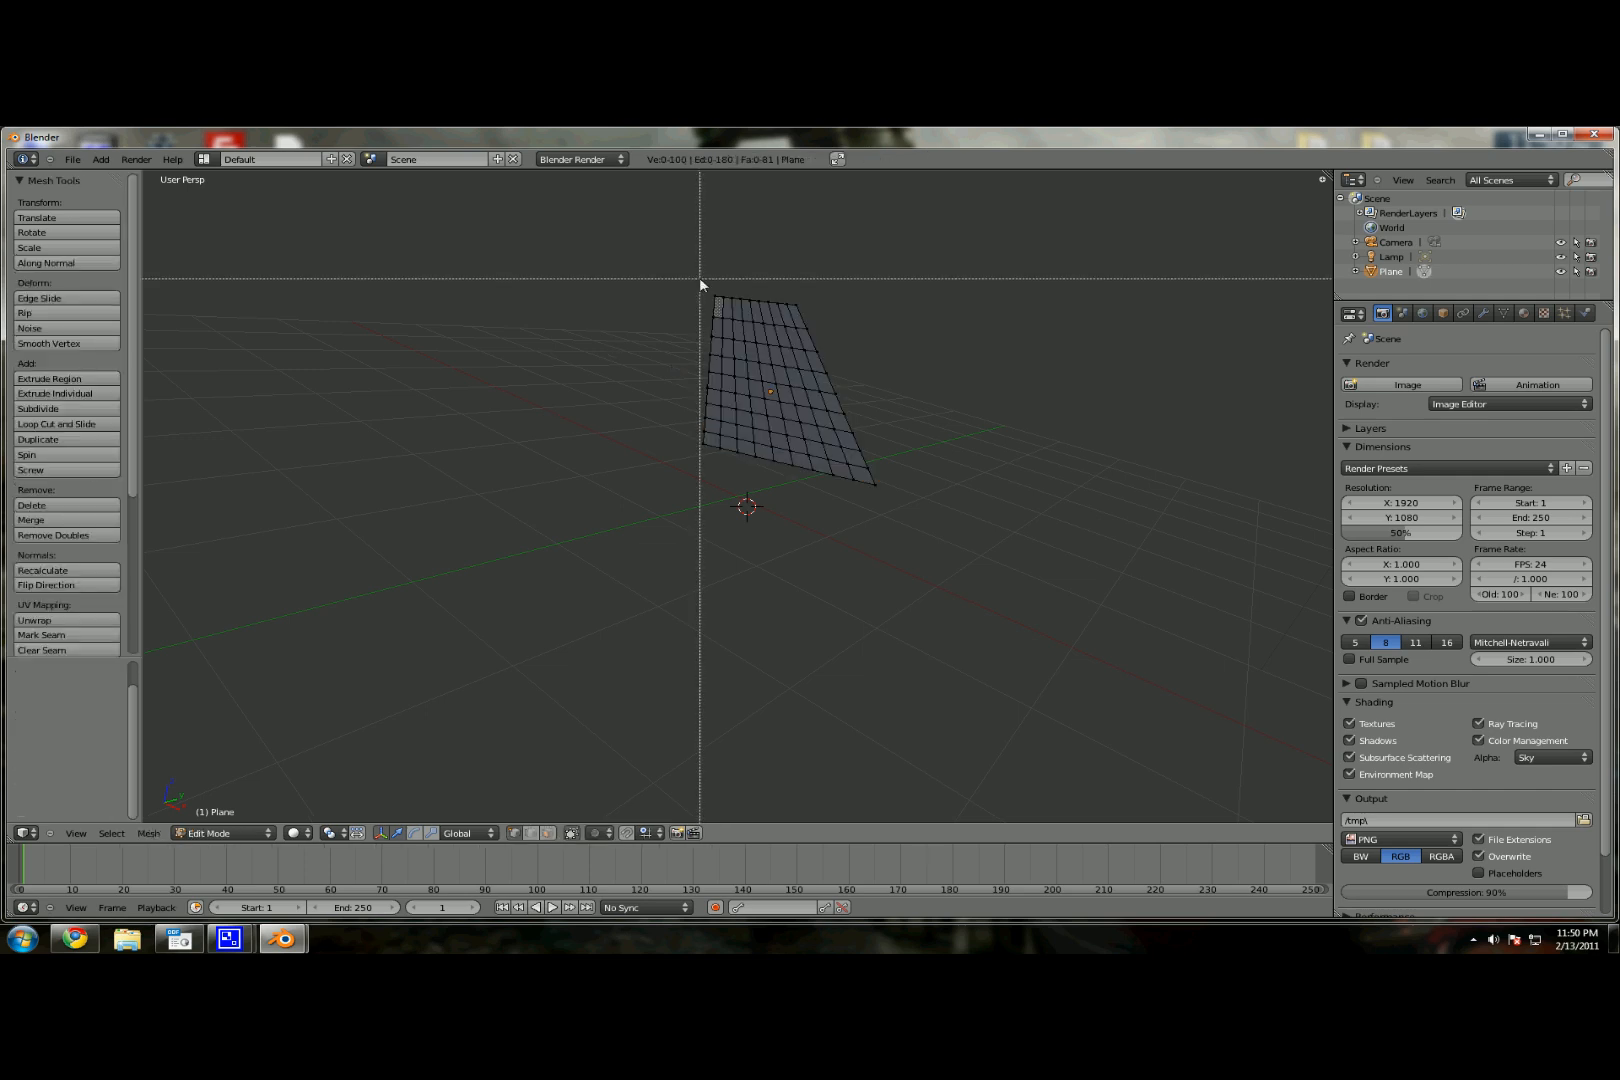
{"action": "left_click_drag", "start_coordinate": [700, 279], "coordinate": [813, 312]}
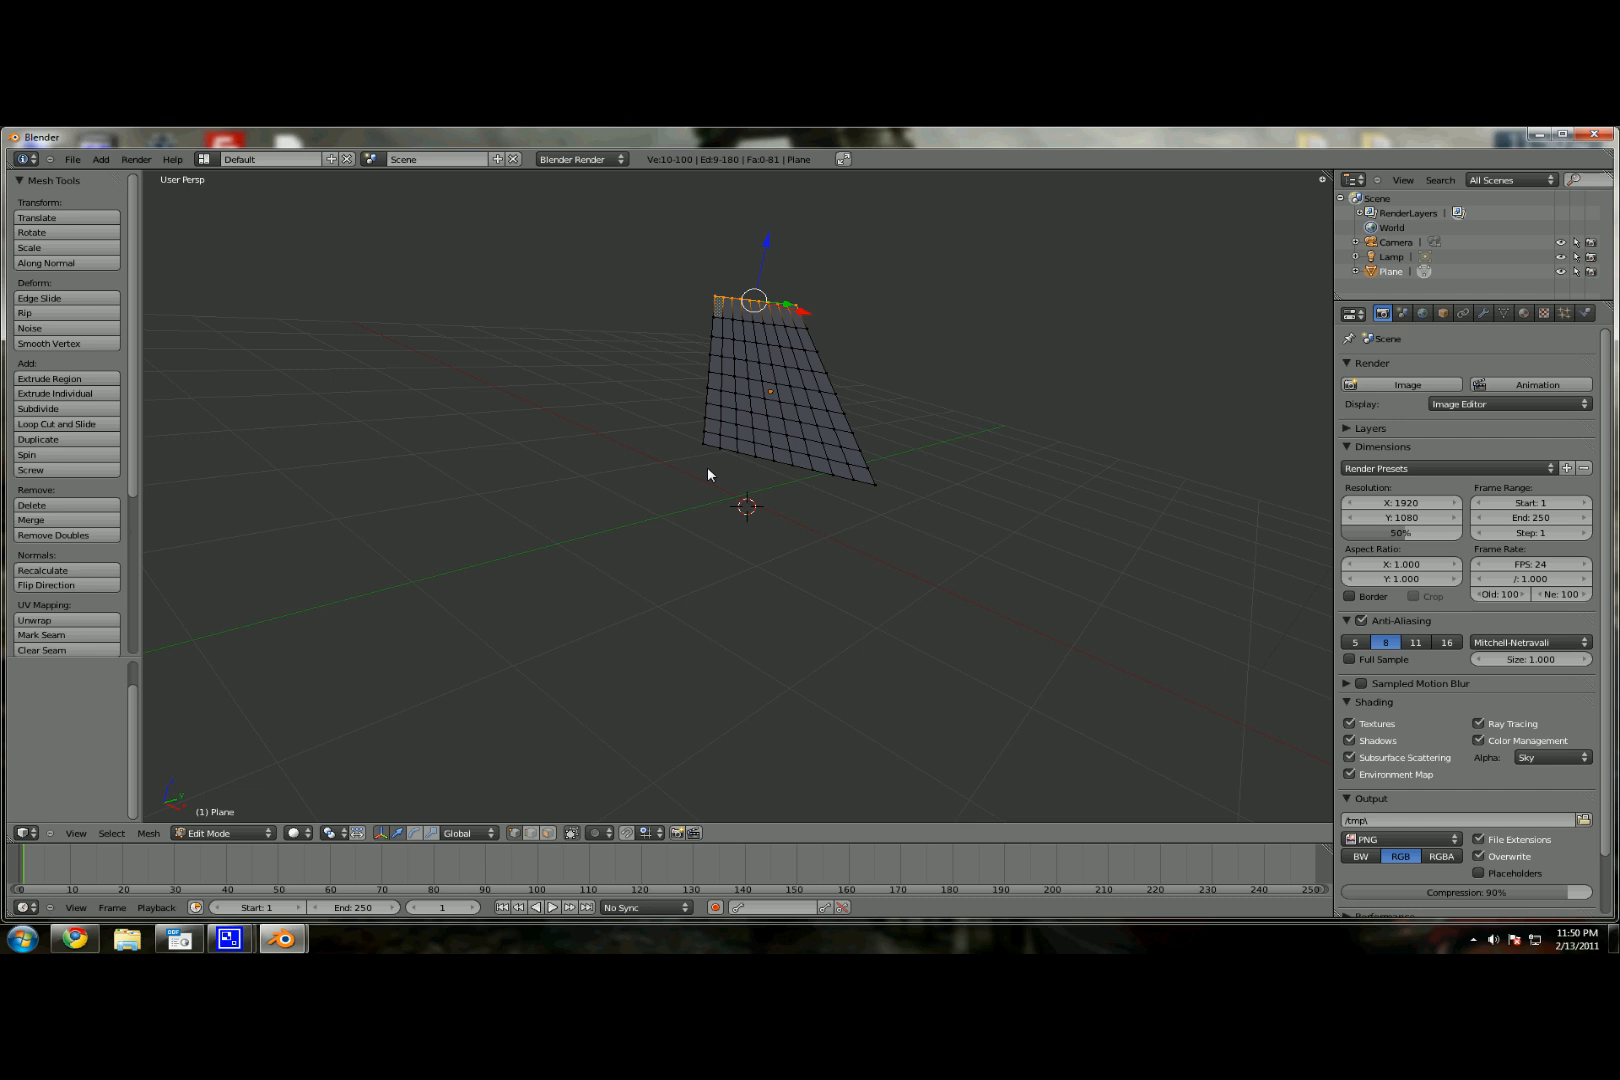
{"action": "left_click", "coordinate": [159, 836]}
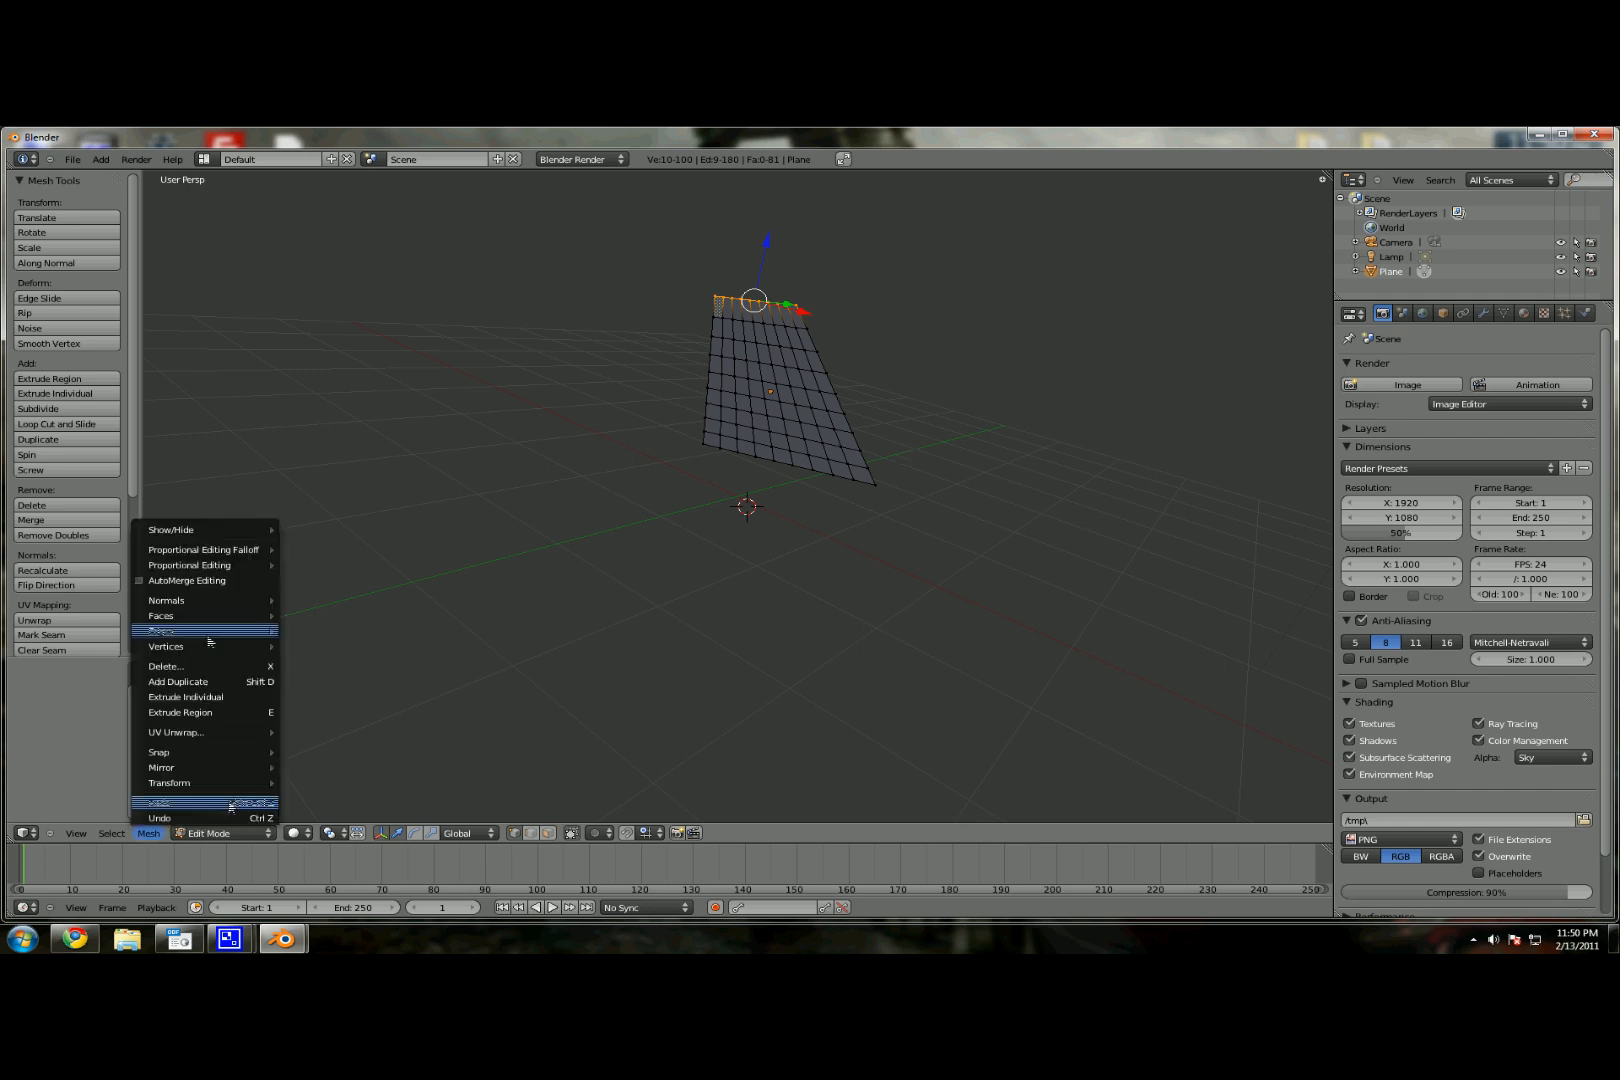
{"action": "mouse_move", "coordinate": [210, 646]}
{"action": "mouse_move", "coordinate": [343, 808]}
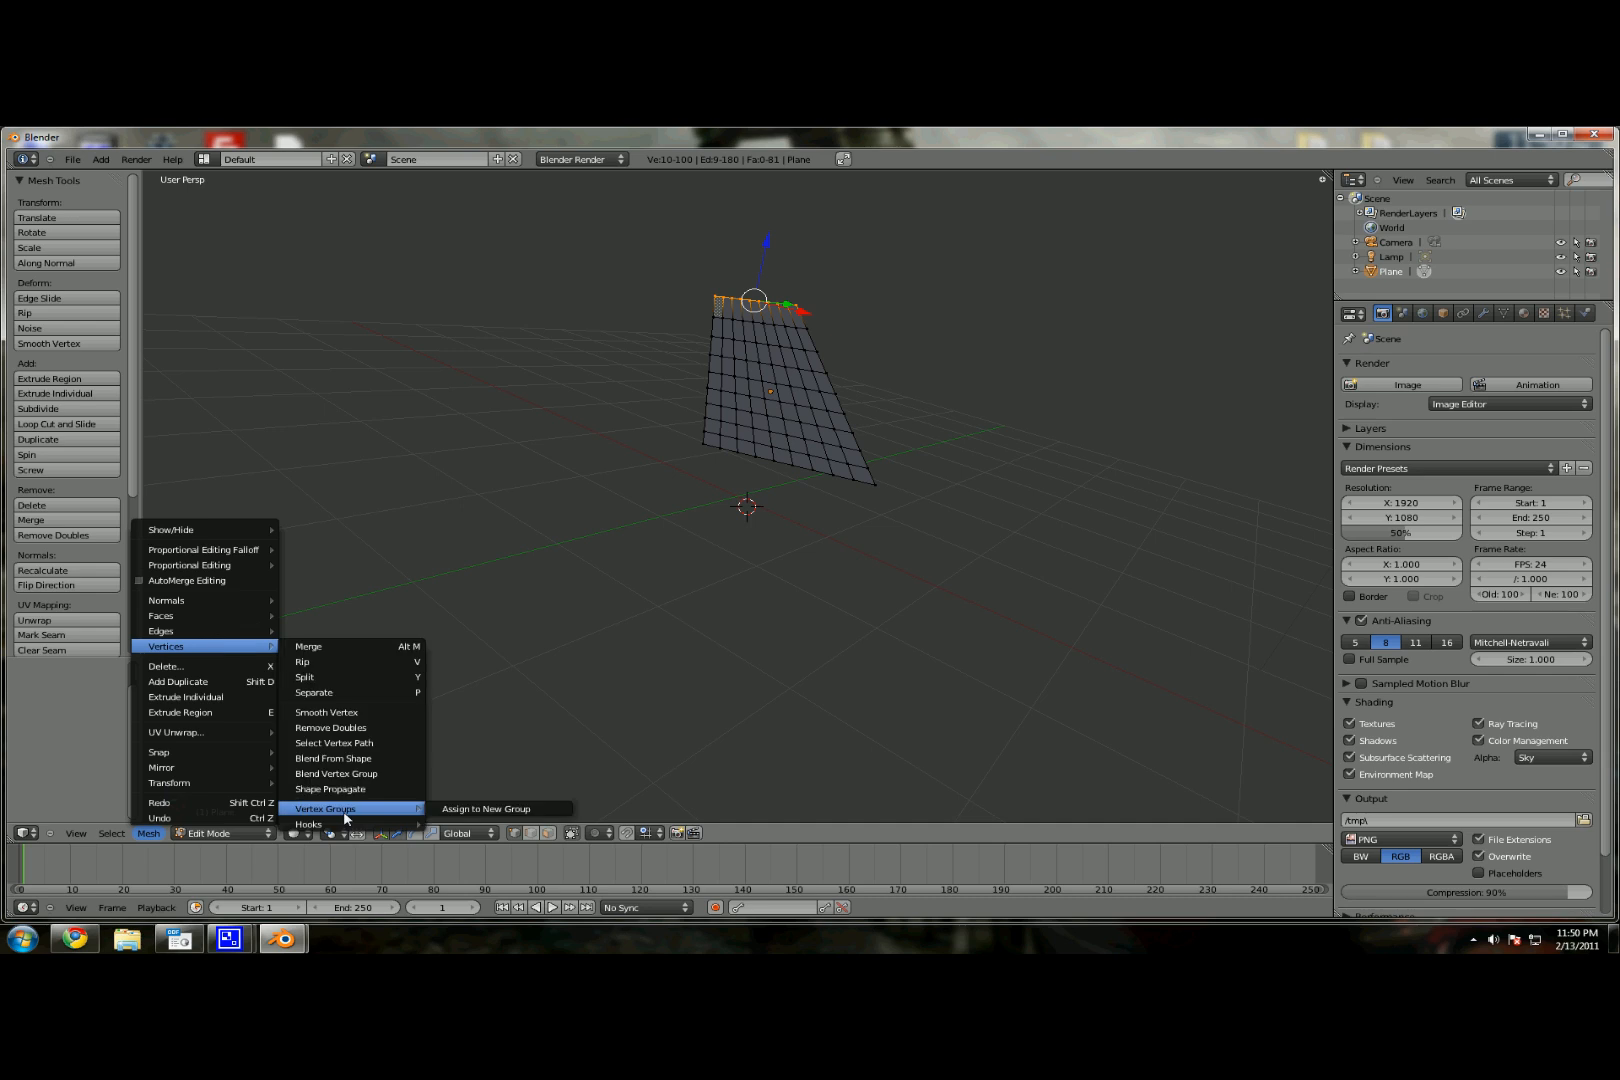
{"action": "left_click", "coordinate": [494, 809]}
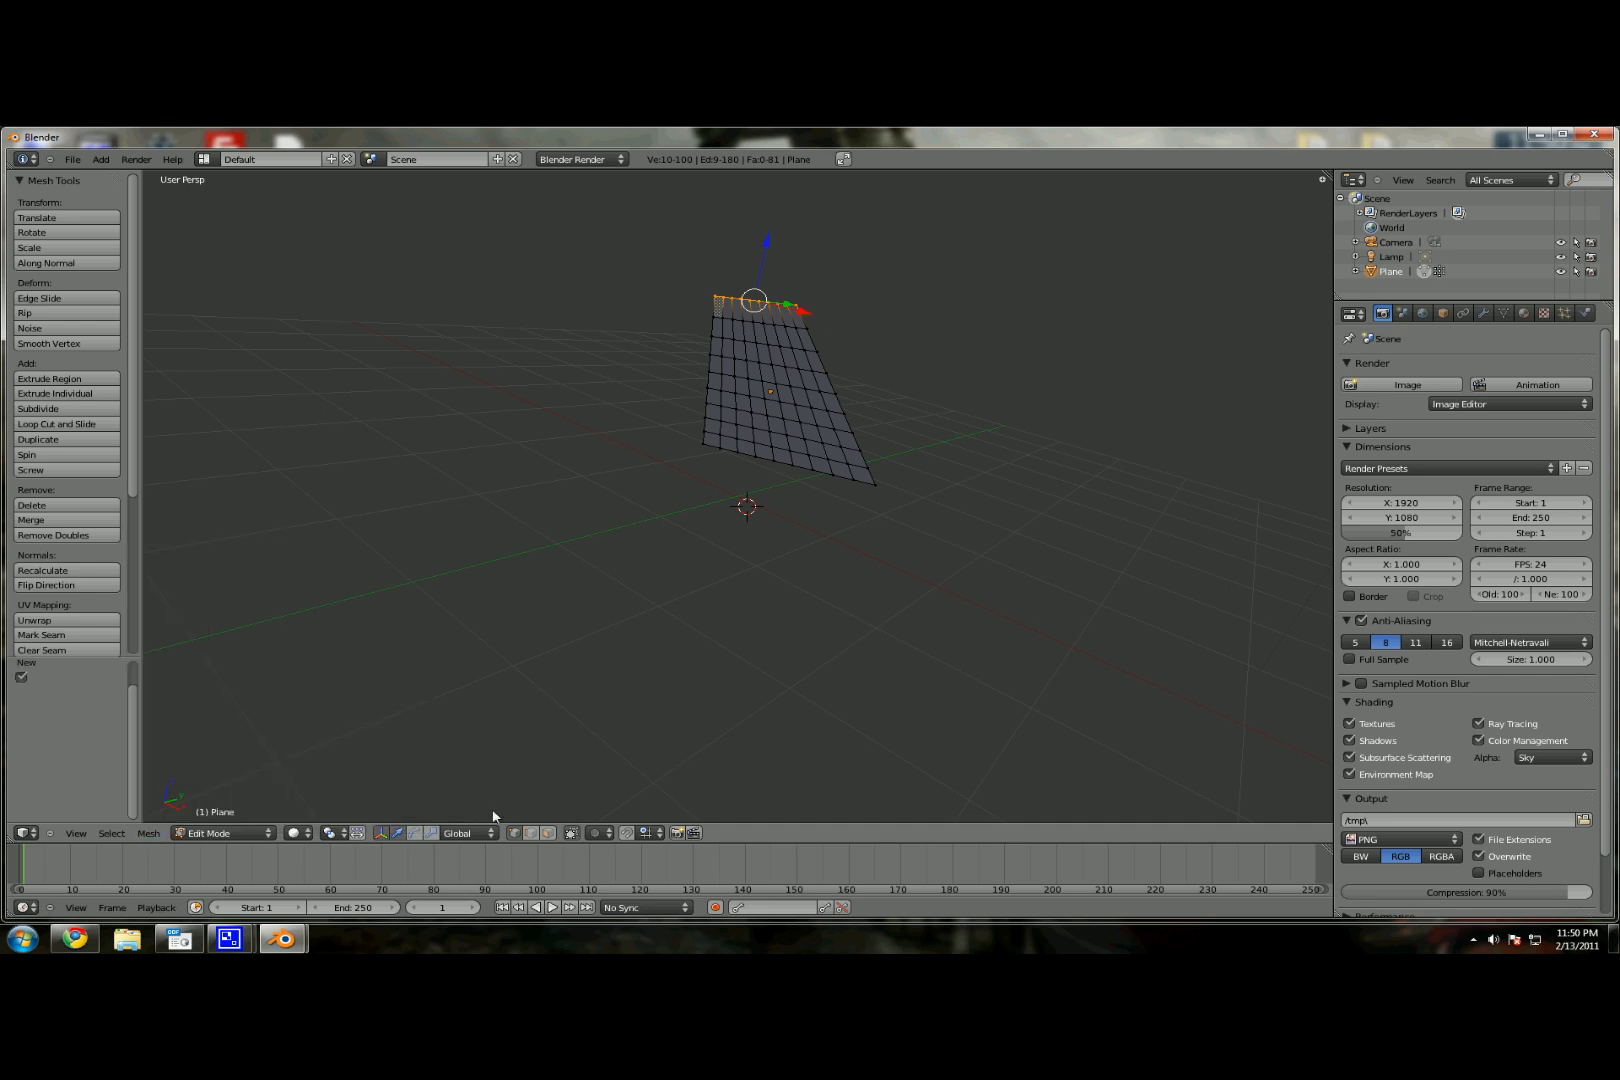
{"action": "left_click", "coordinate": [1357, 271]}
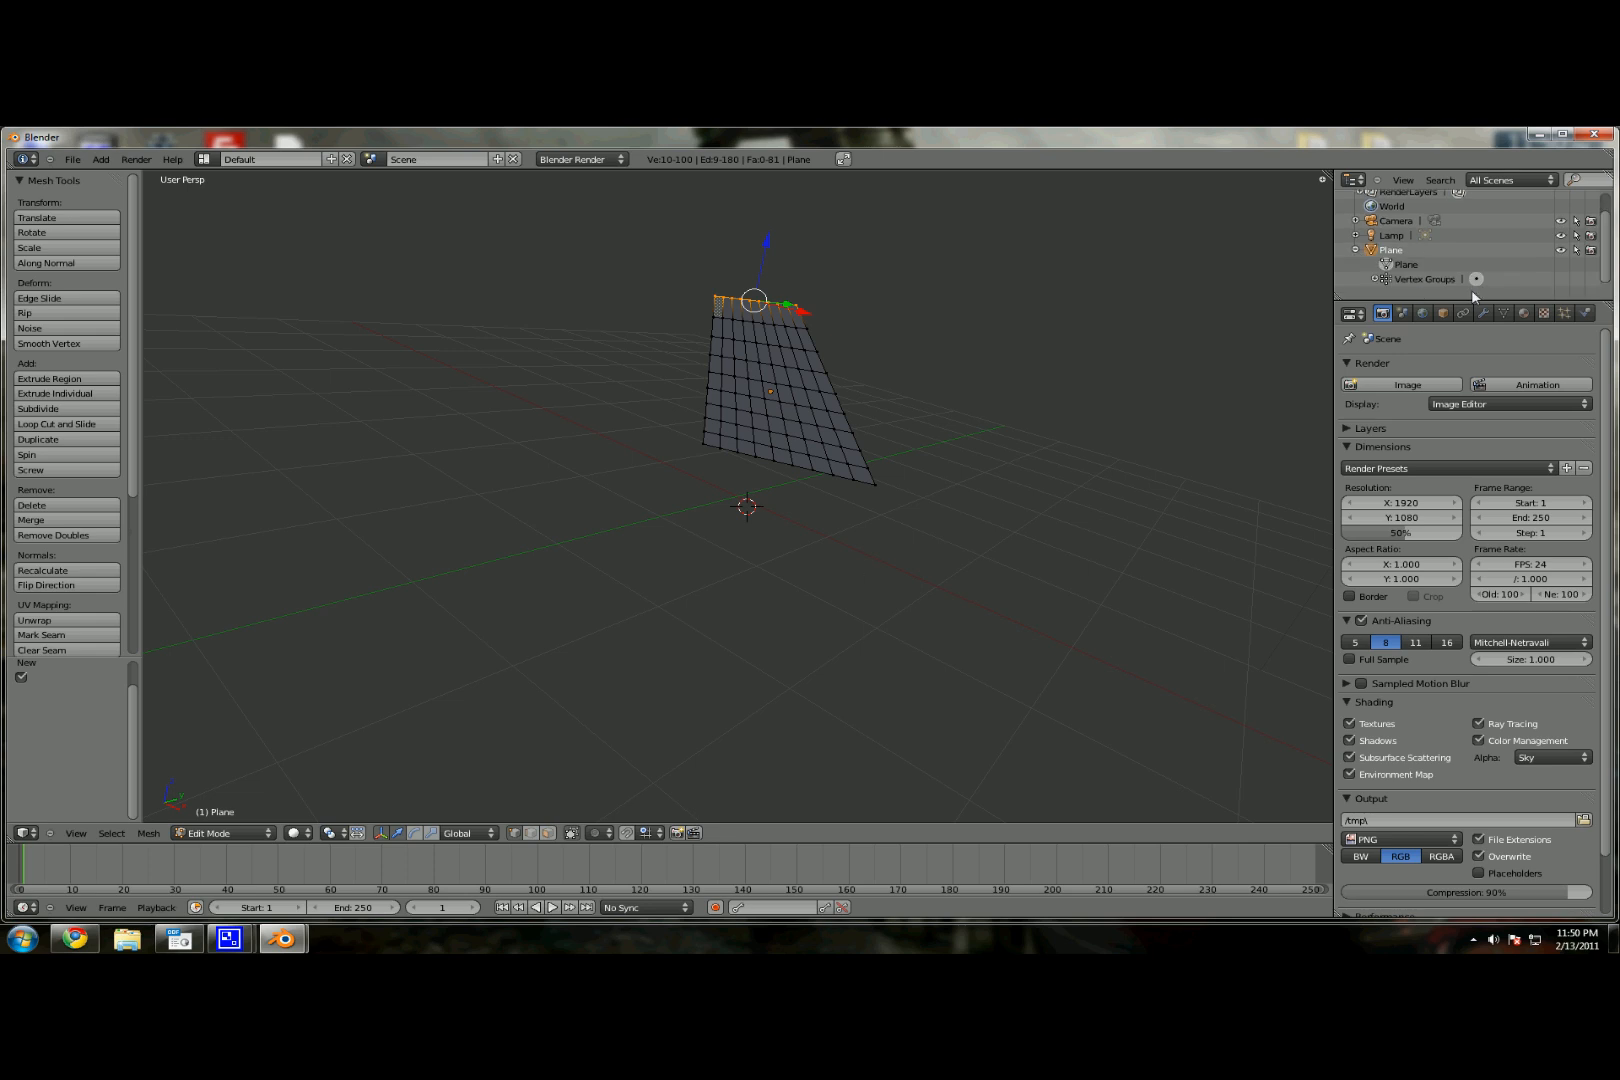
{"action": "key", "text": "a"}
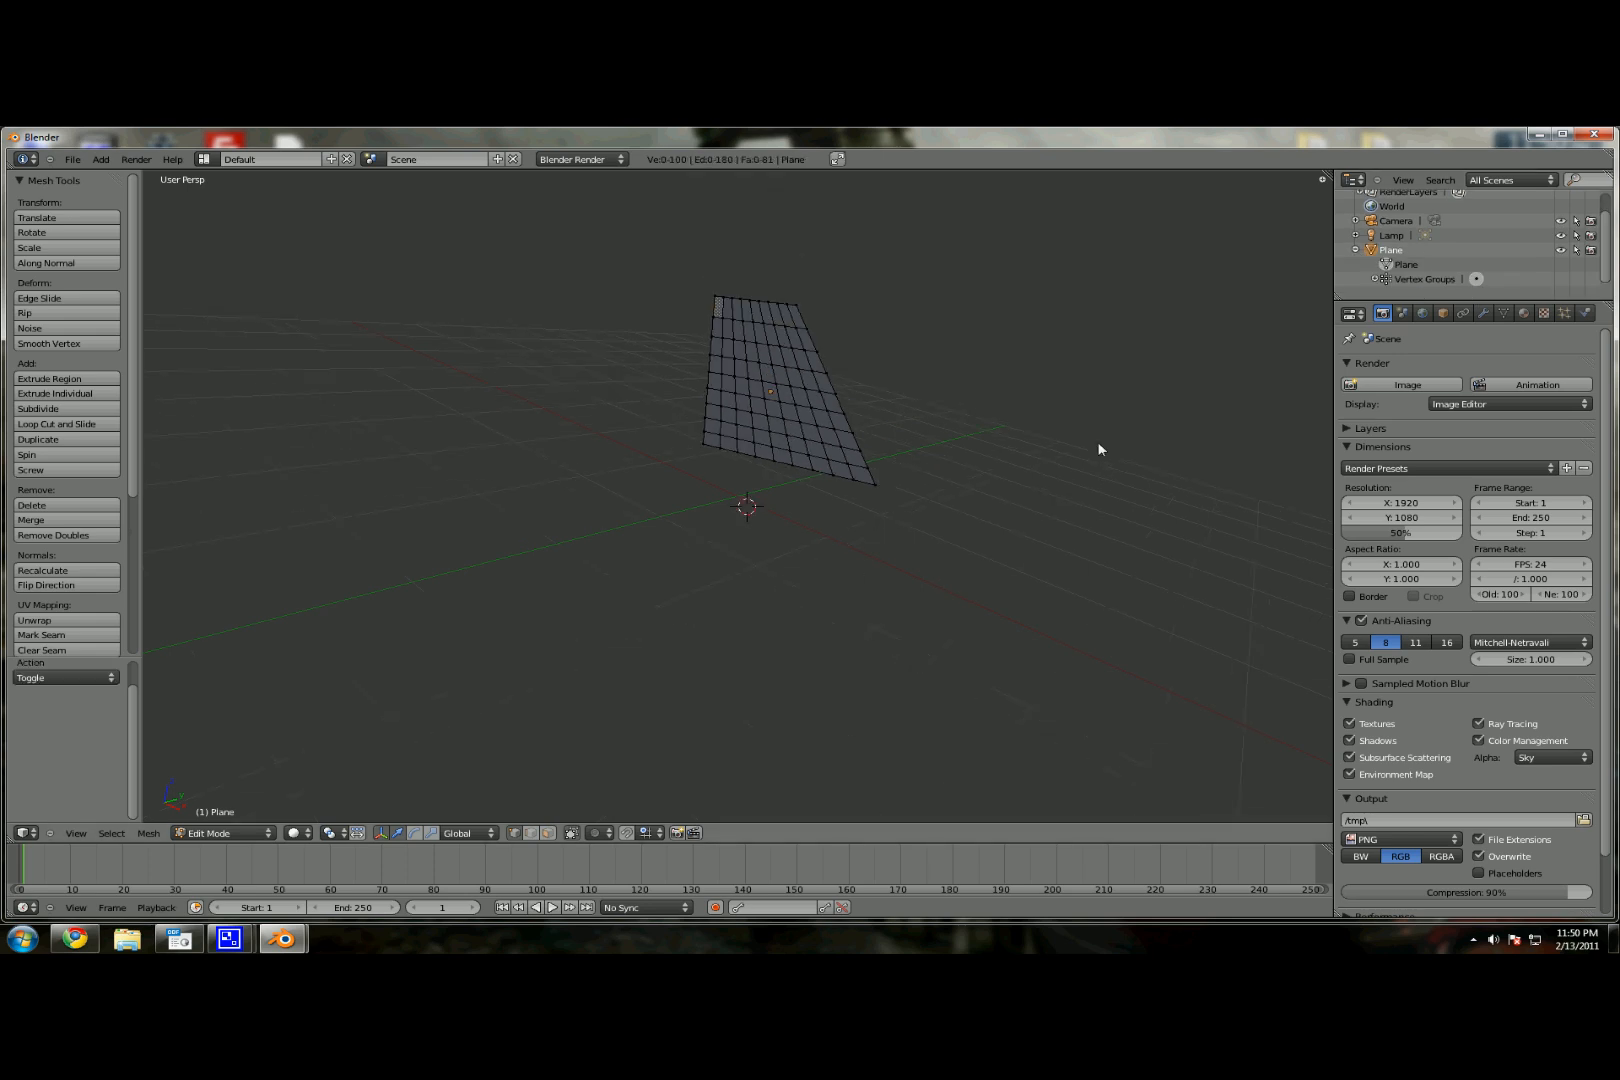
Step: Return to Object Mode and add cloth physics to the plane with the Cotton preset
{"action": "left_click", "coordinate": [1587, 314]}
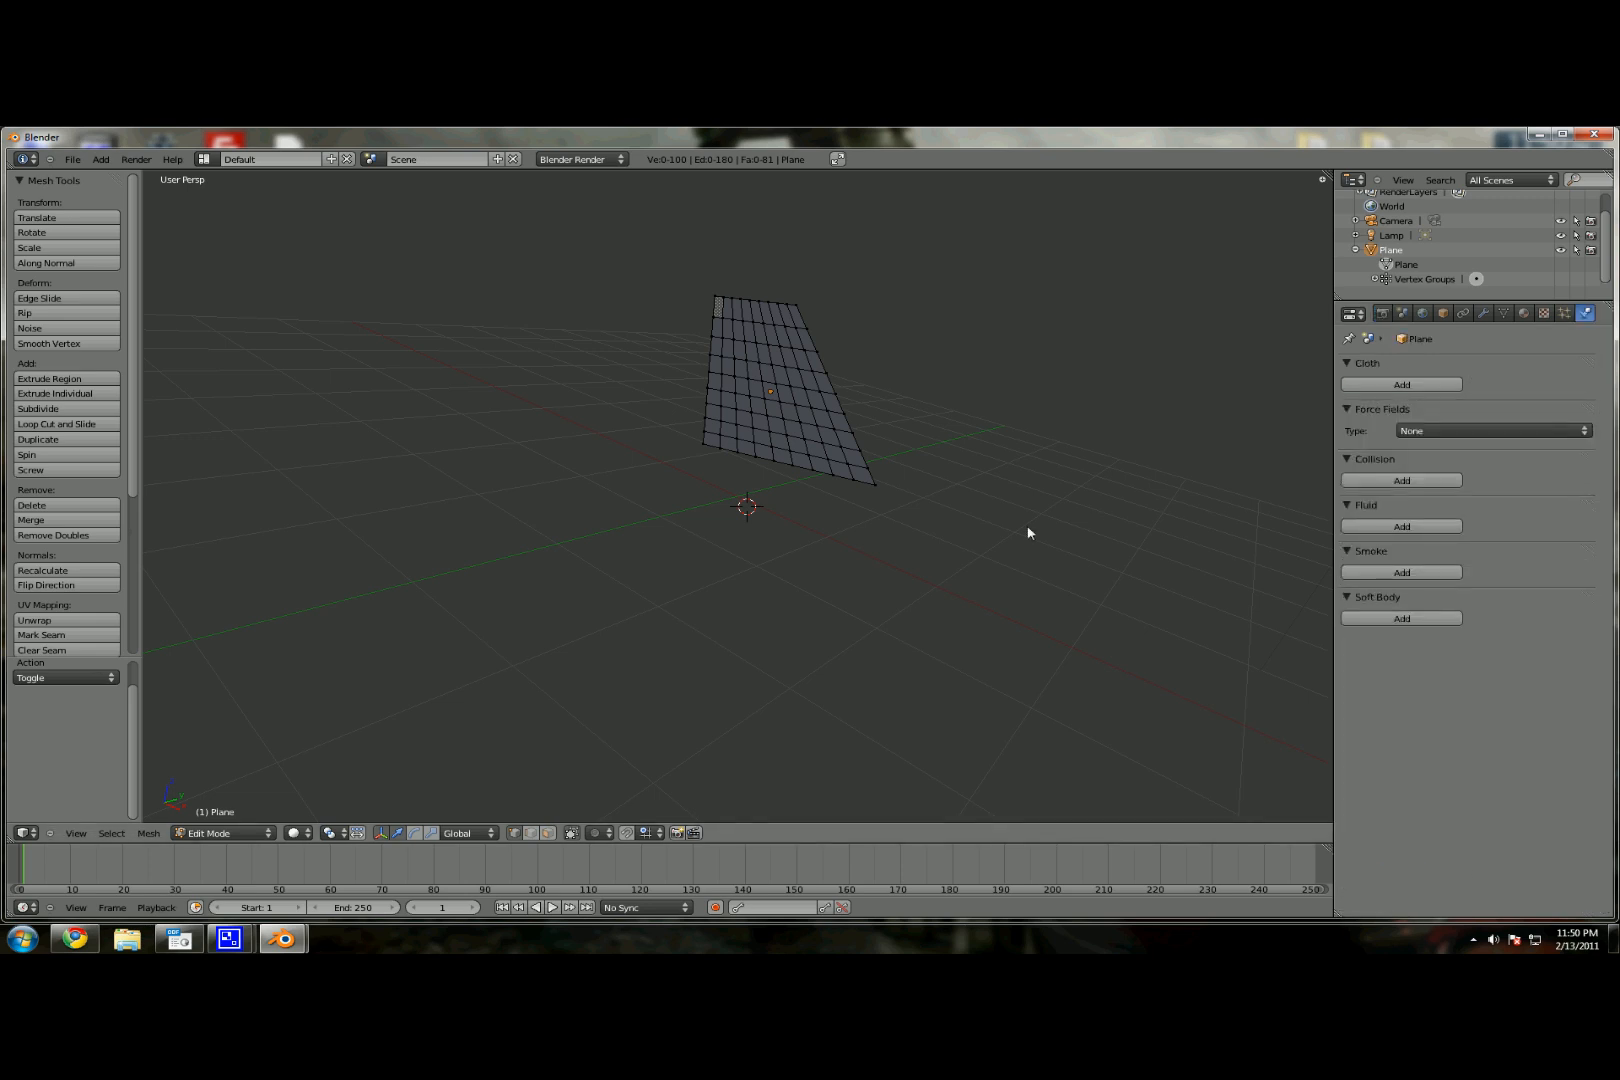
{"action": "key", "text": "Tab"}
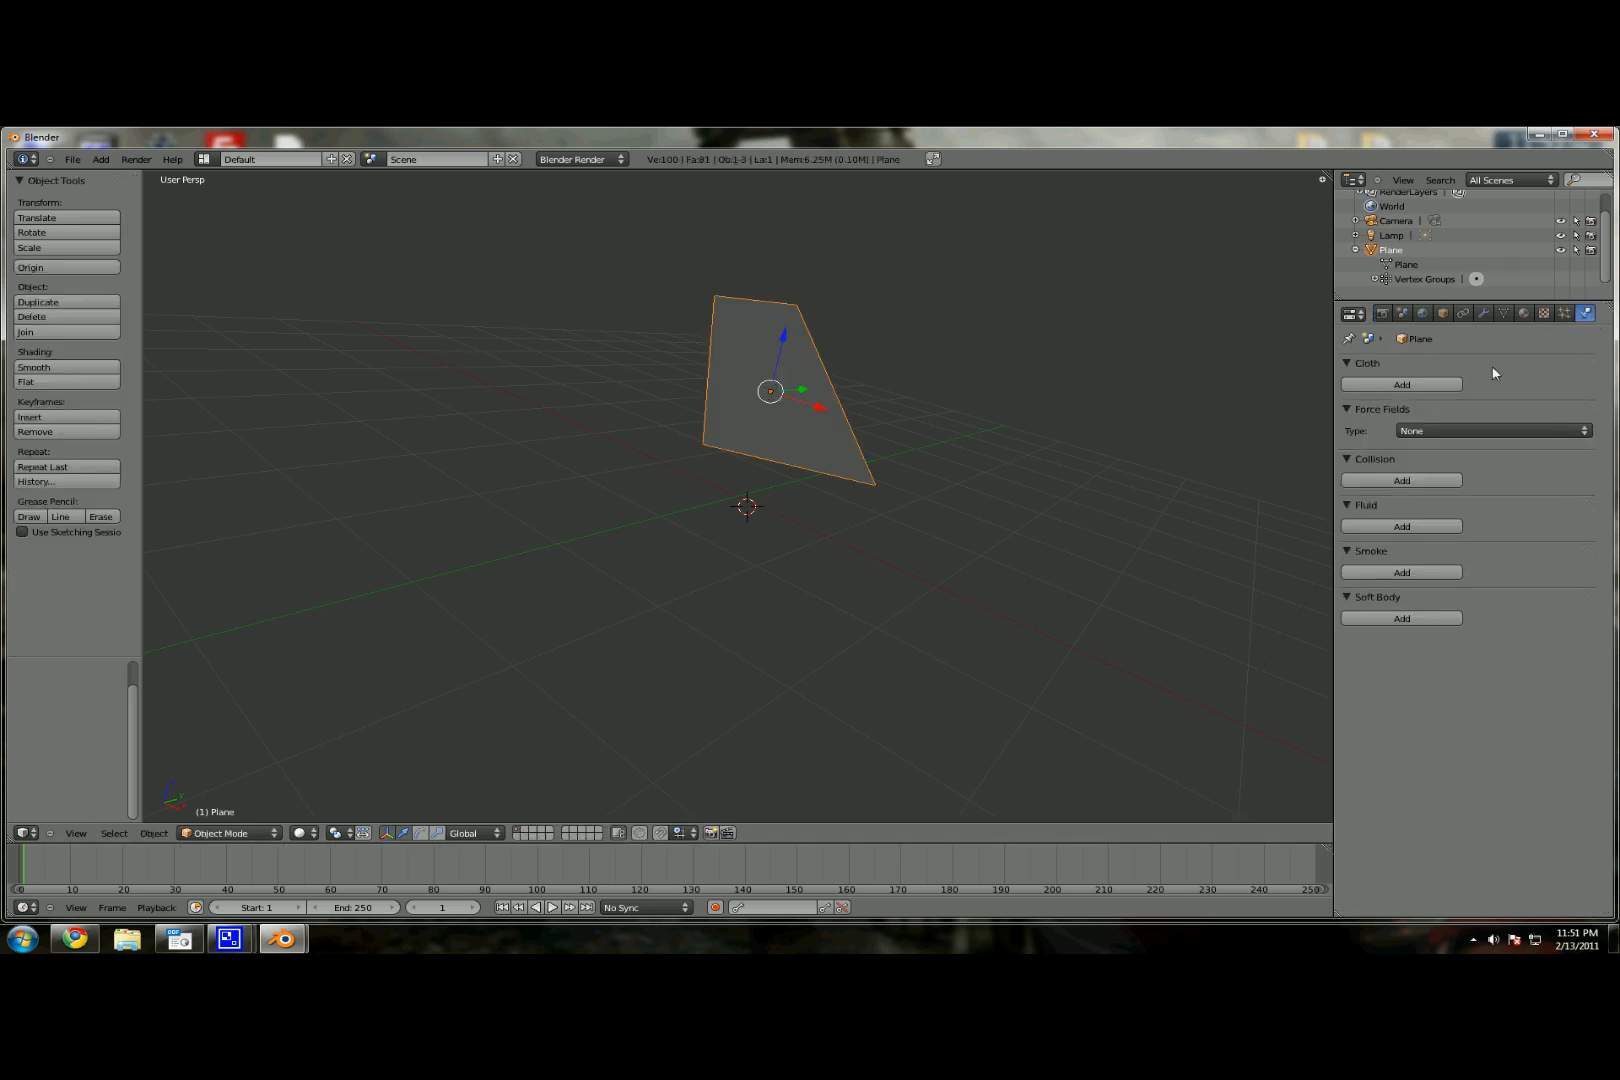
{"action": "left_click", "coordinate": [1404, 384]}
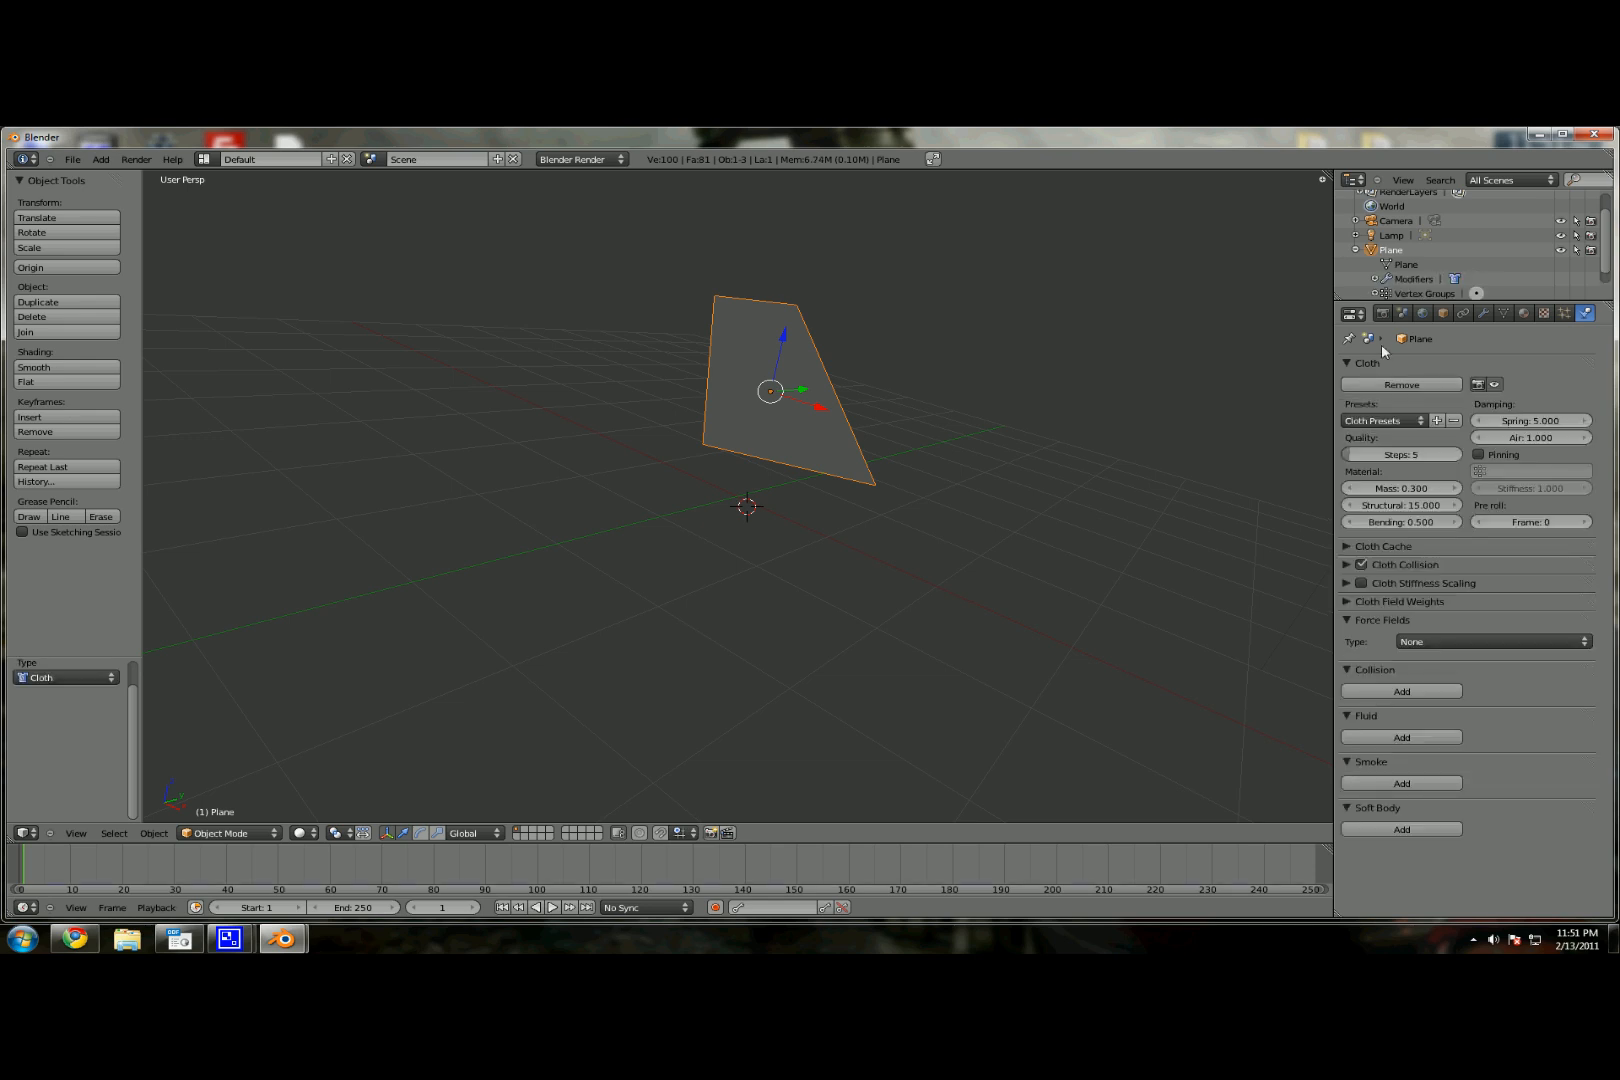
{"action": "left_click", "coordinate": [1383, 420]}
Step: Enable pinning for the cloth and use the vertex group "Group" as the pinned vertices
{"action": "left_click", "coordinate": [1479, 455]}
{"action": "left_click", "coordinate": [1535, 471]}
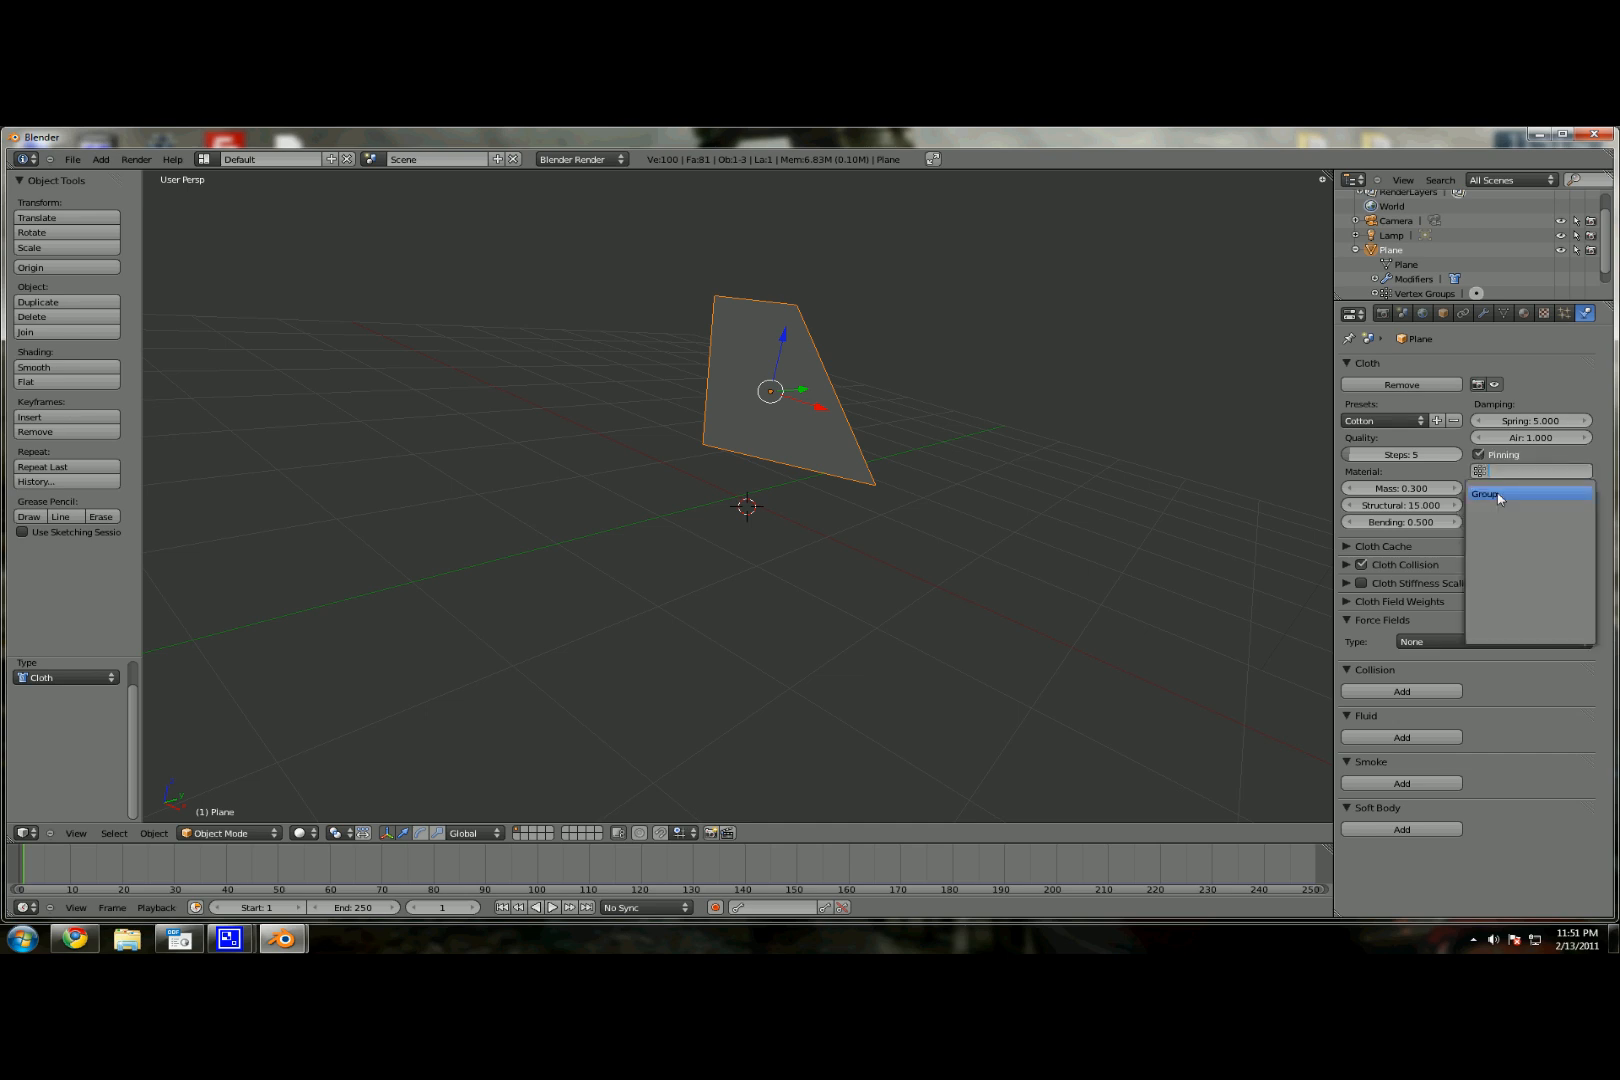
{"action": "left_click", "coordinate": [1545, 491]}
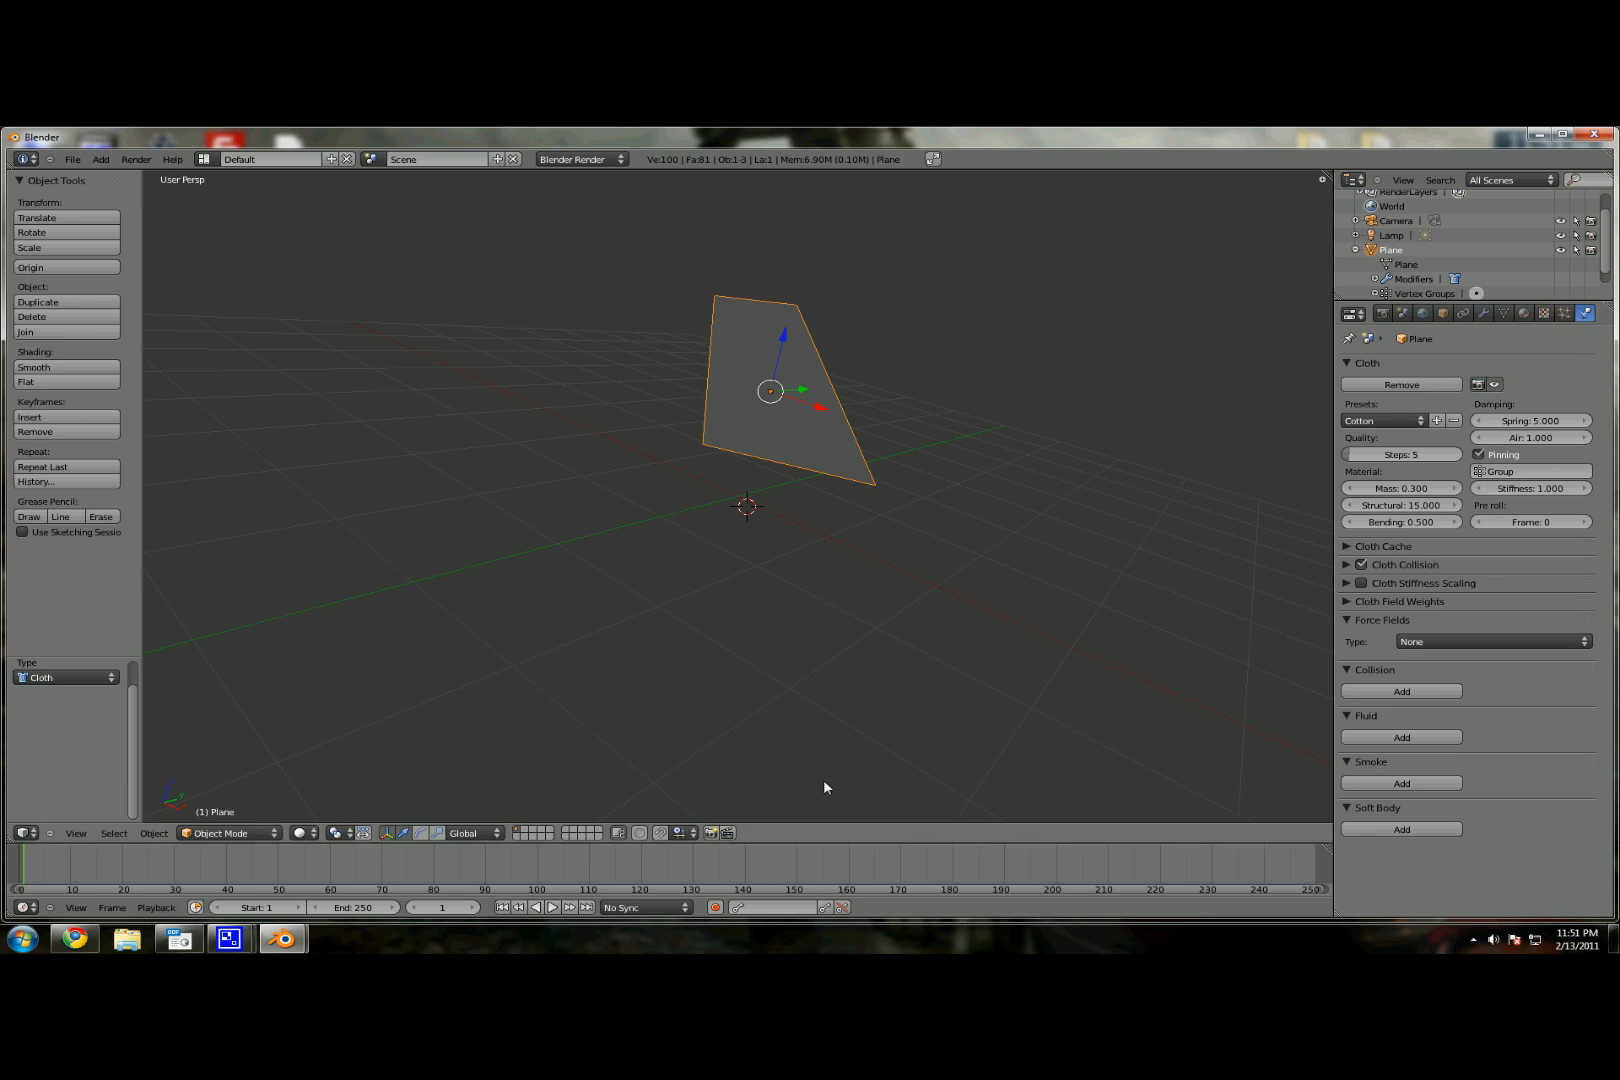
Step: Play the cloth simulation and watch the pinned cotton plane swing from different angles
{"action": "scroll", "coordinate": [768, 598], "scroll_direction": "up", "scroll_amount": 2}
{"action": "scroll", "coordinate": [768, 598], "scroll_direction": "down", "scroll_amount": 1}
{"action": "left_click", "coordinate": [553, 907]}
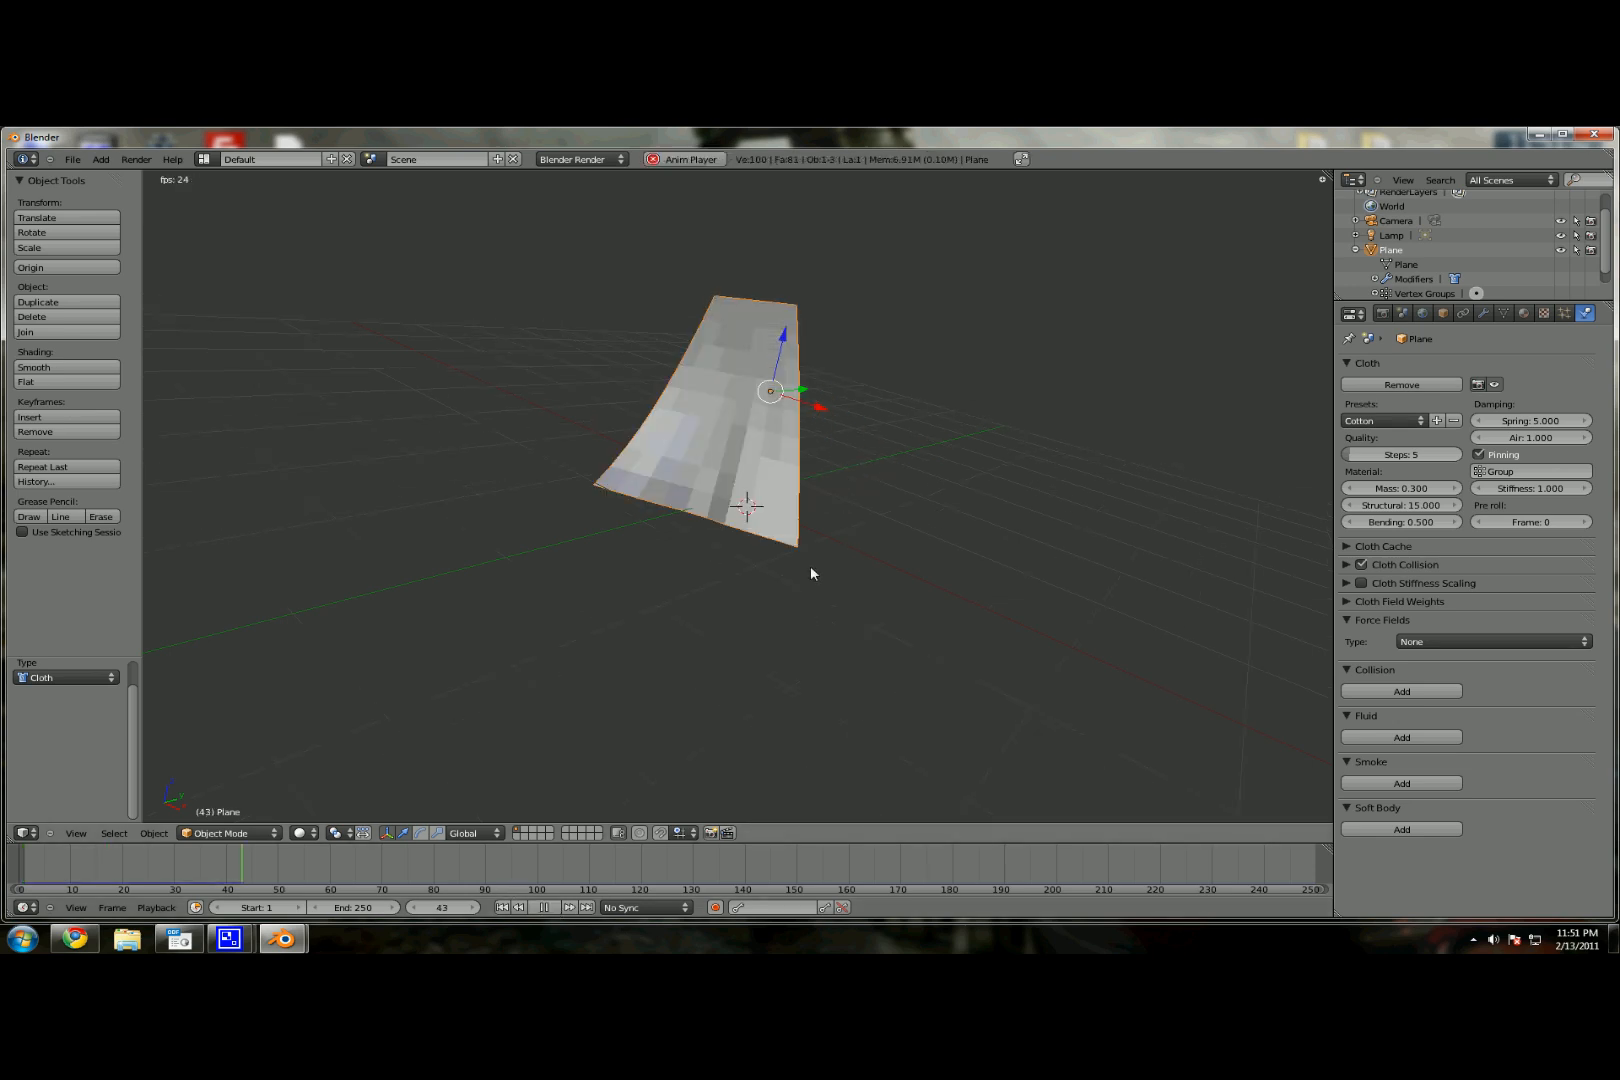
{"action": "middle_click_drag", "start_coordinate": [720, 579], "coordinate": [783, 580]}
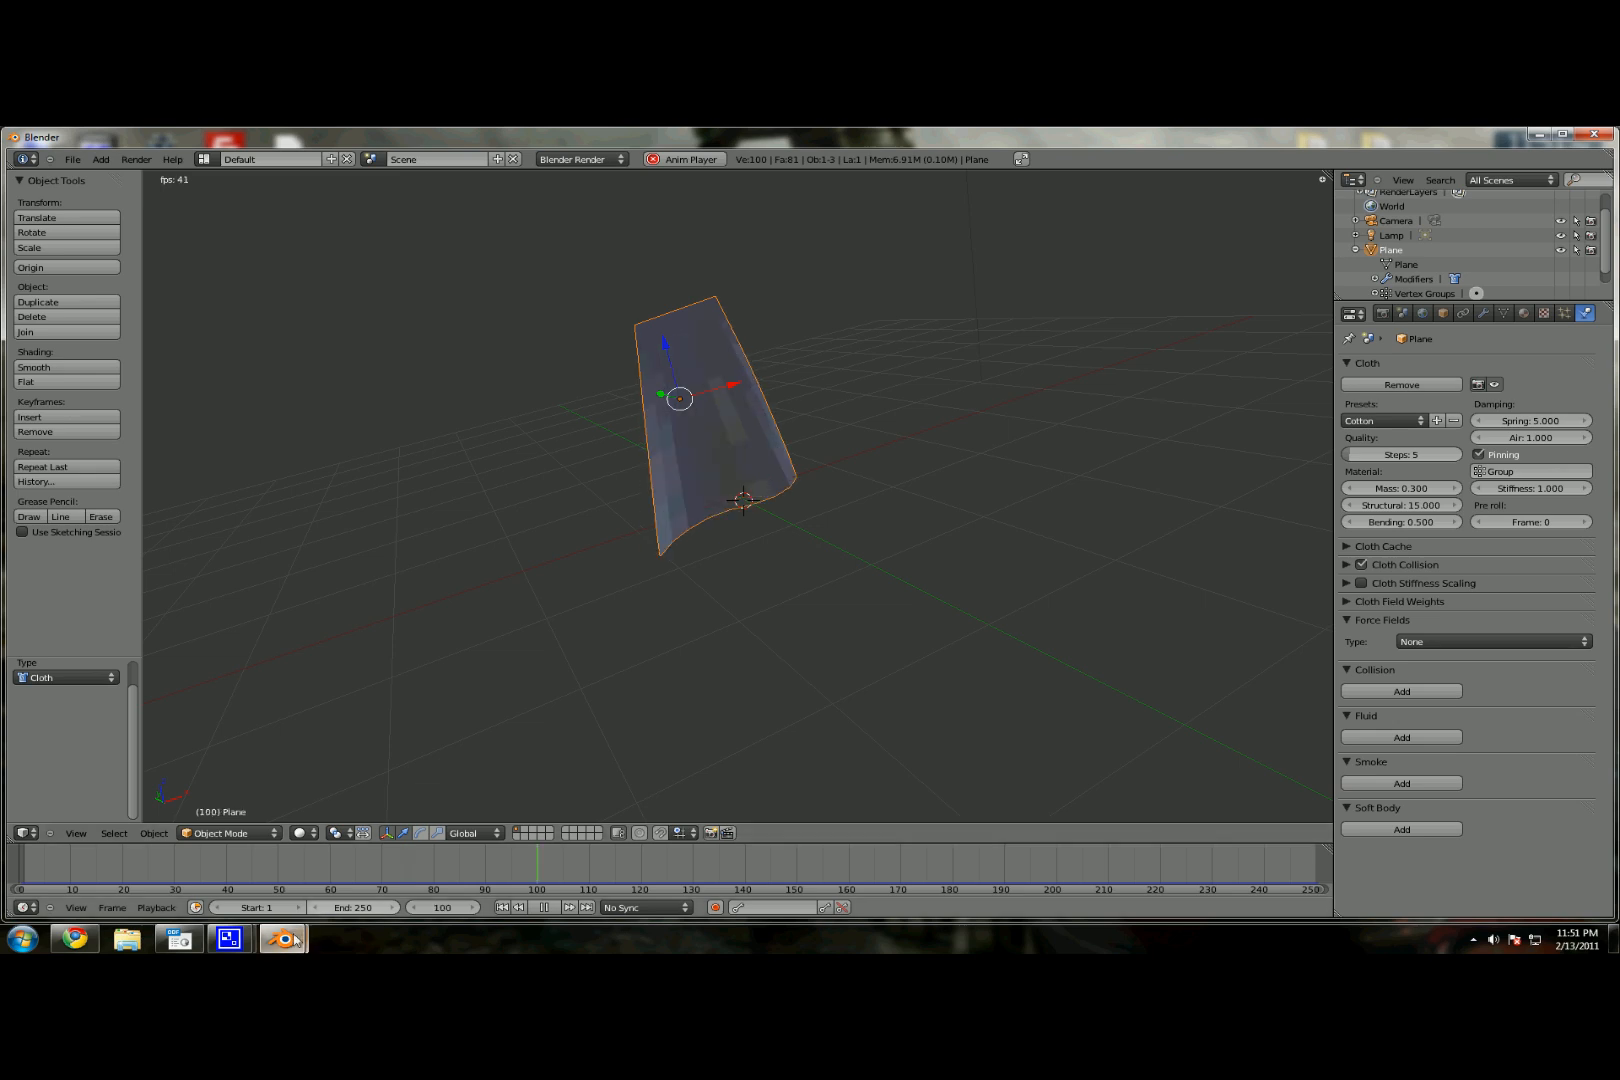
{"action": "mouse_move", "coordinate": [229, 940]}
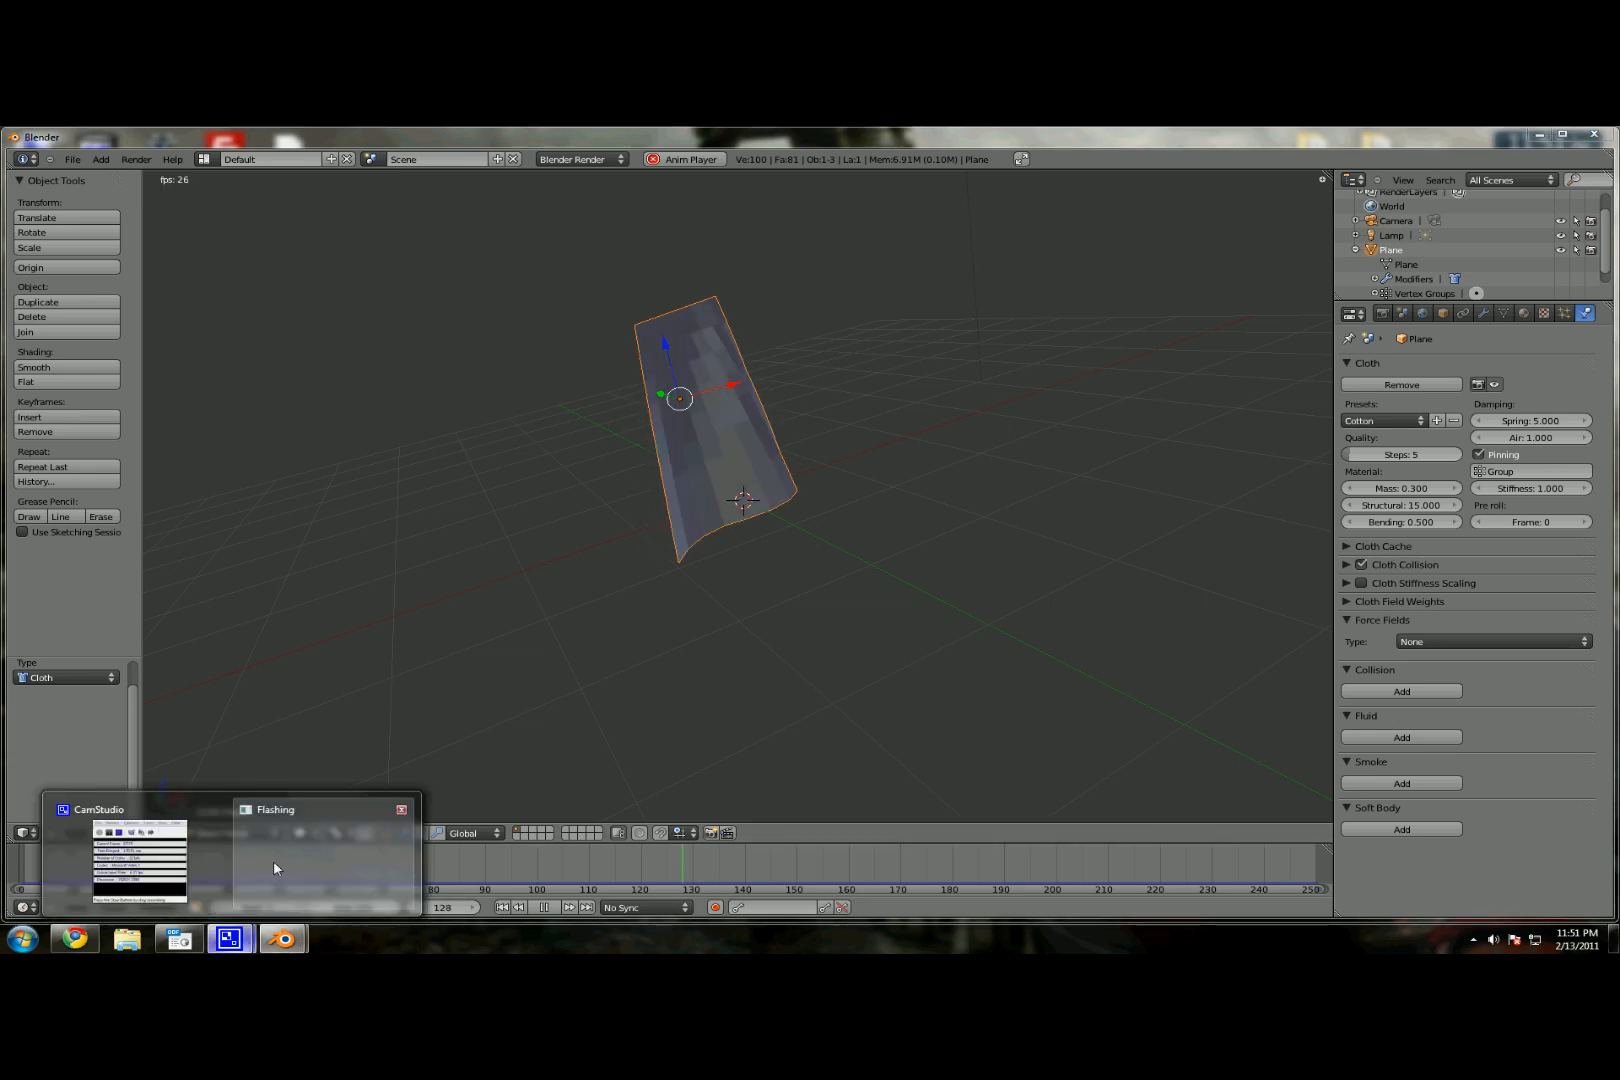